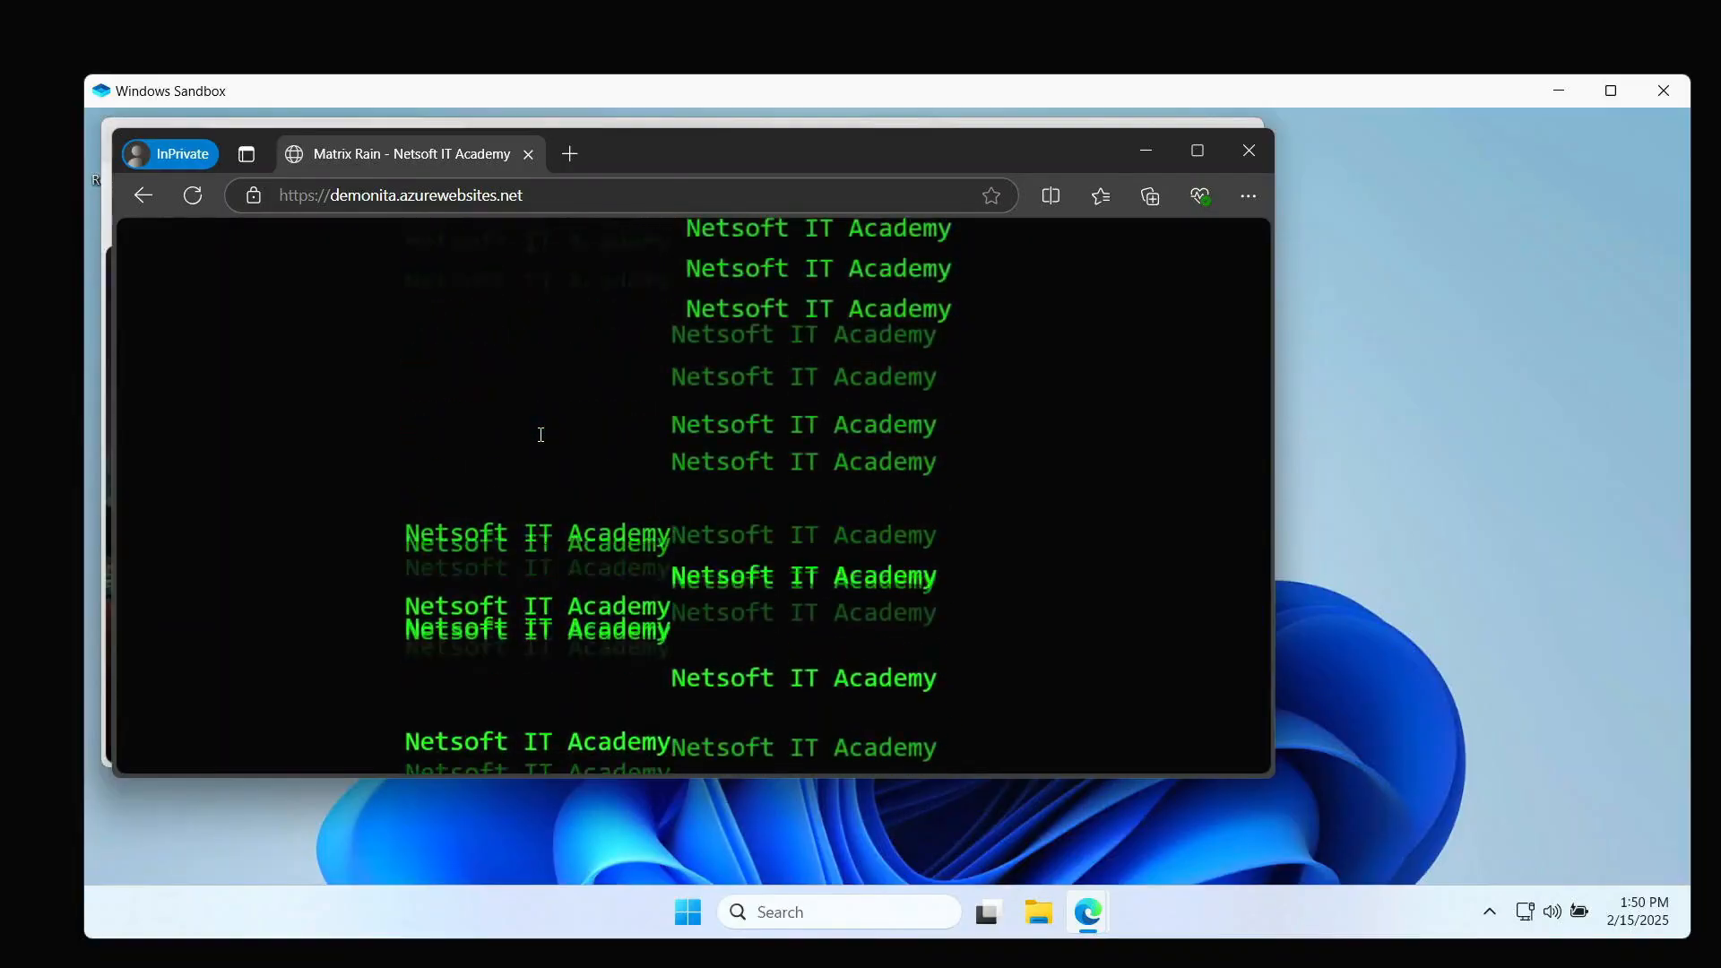
Switch to the browser with the Azure portal and open App registrations in Microsoft Entra ID
key("alt+Tab")
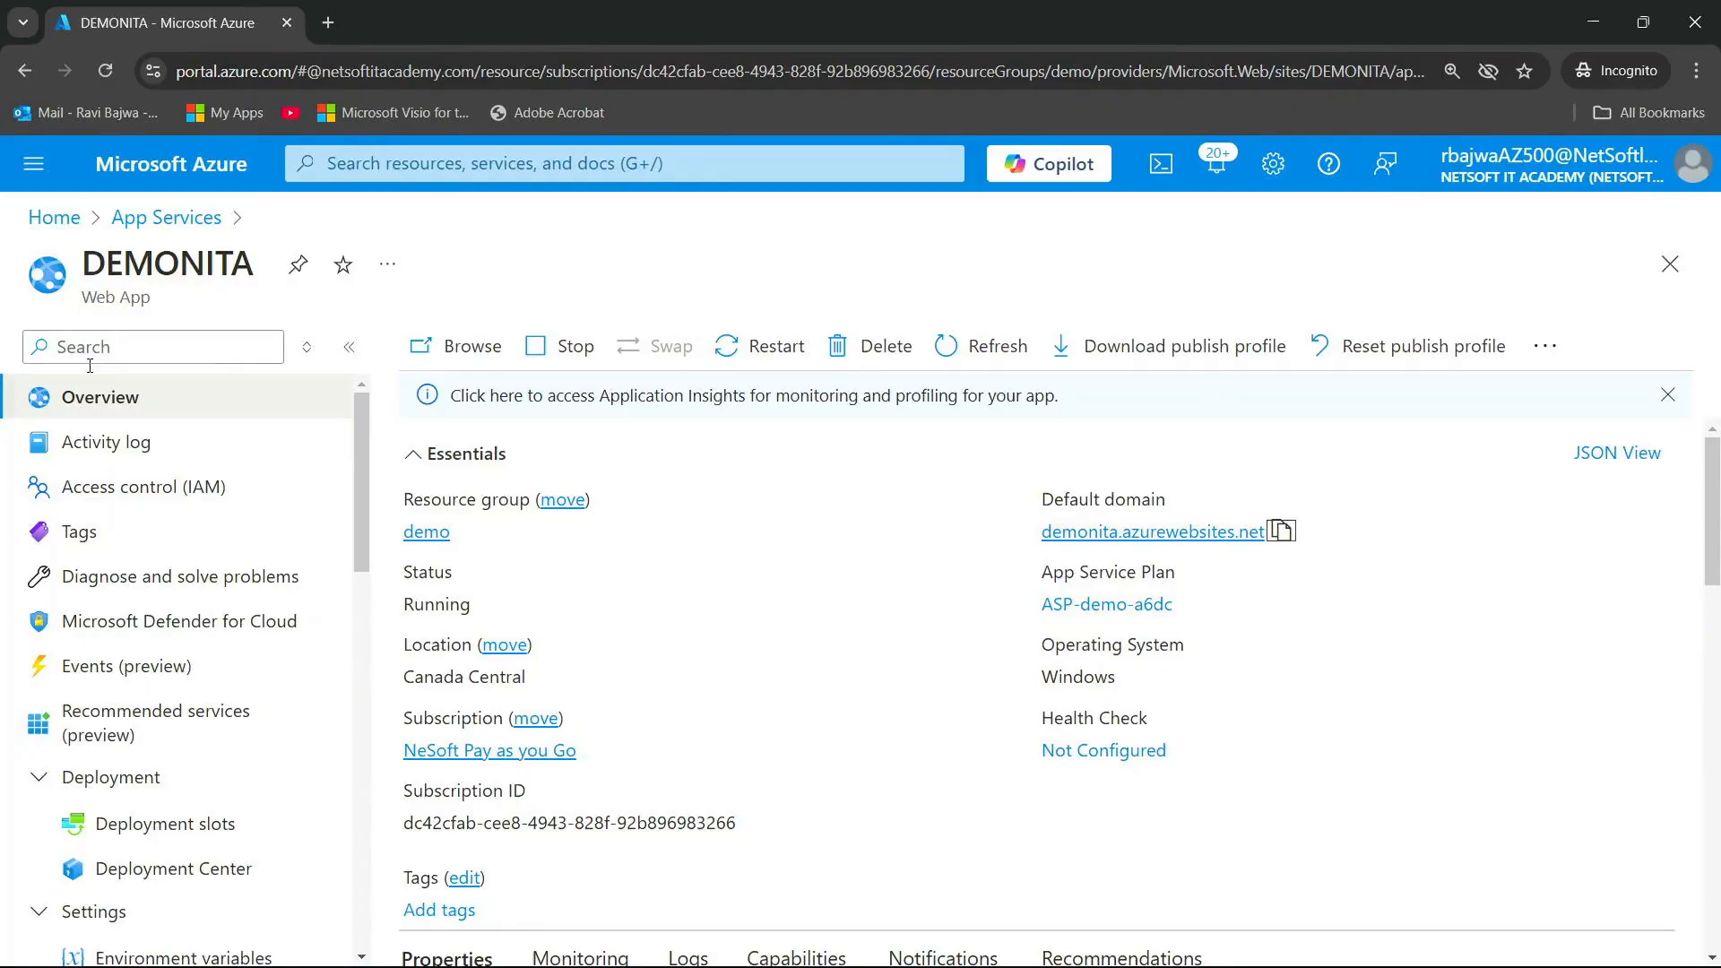
scroll(151, 628, "down", 2)
scroll(151, 628, "down", 1)
scroll(154, 622, "up", 3)
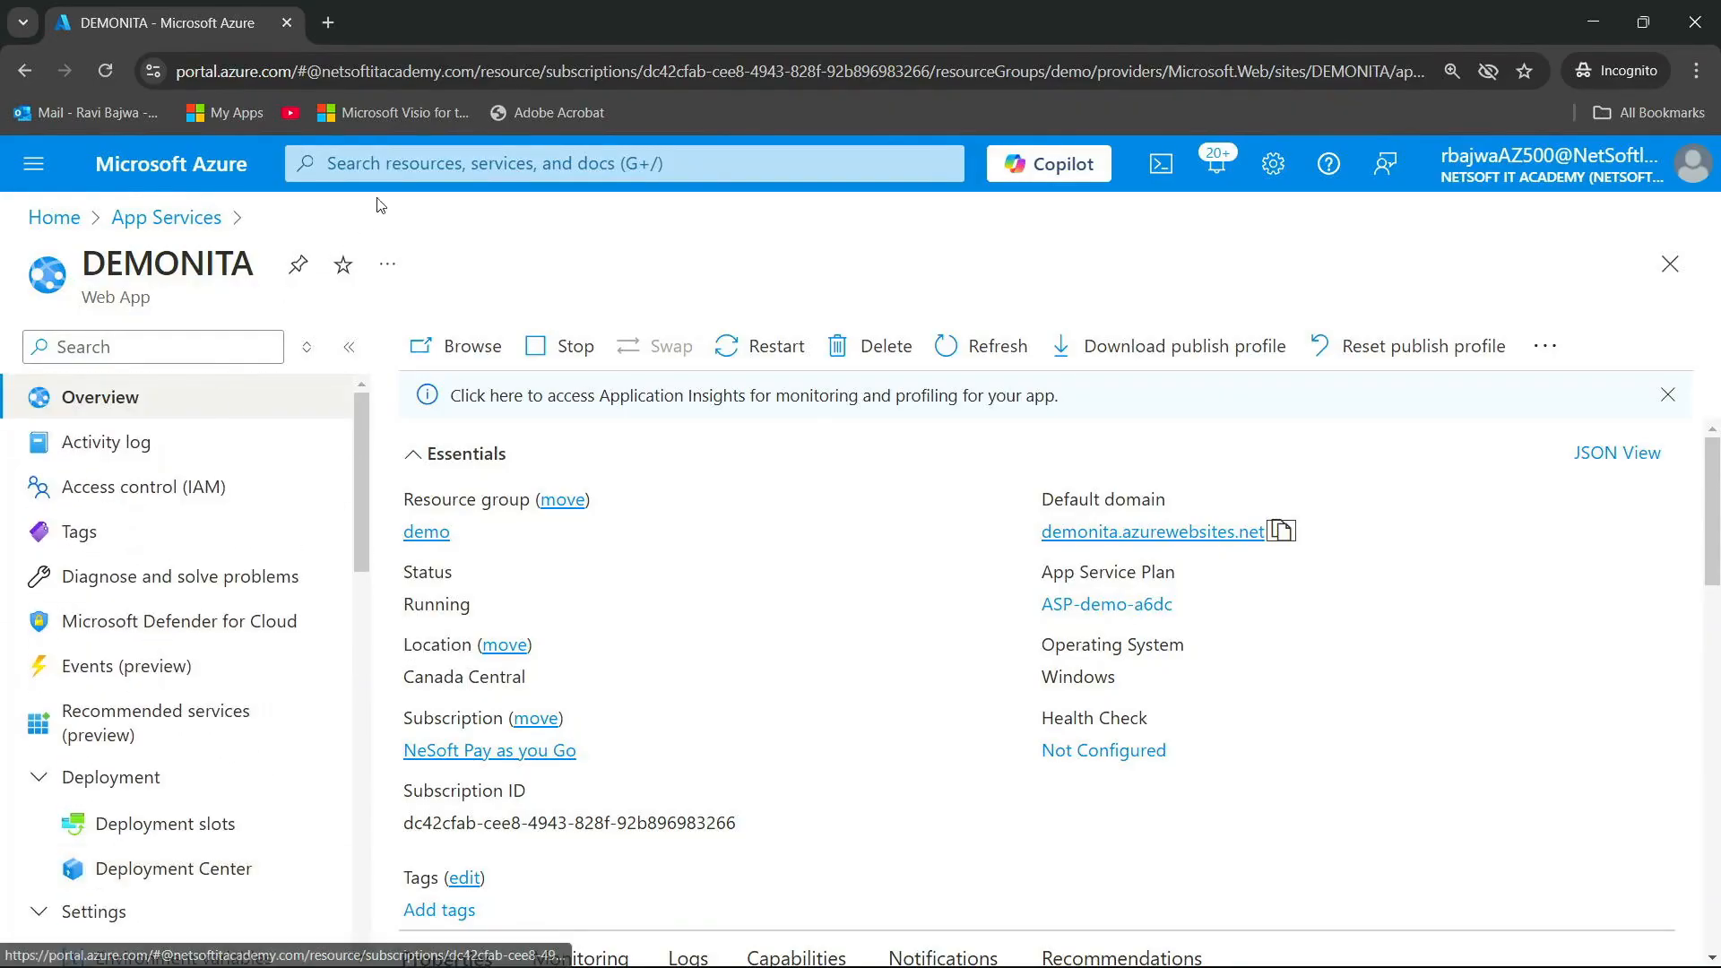
left_click(376, 163)
left_click(475, 591)
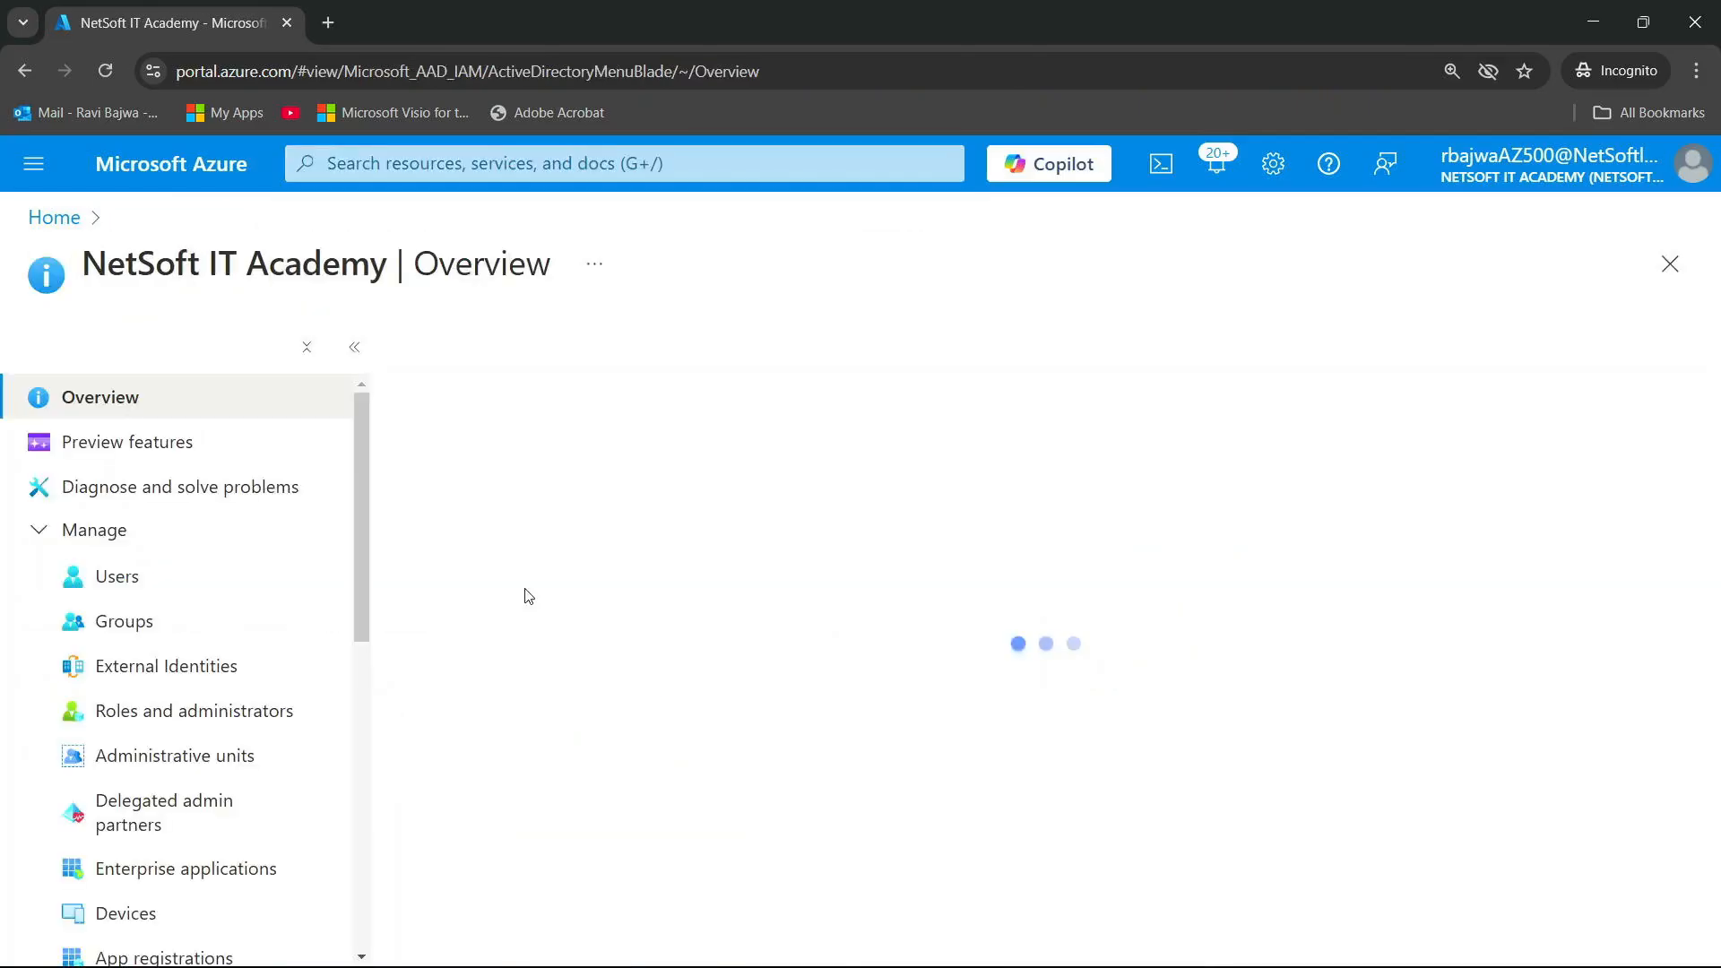
scroll(157, 780, "down", 2)
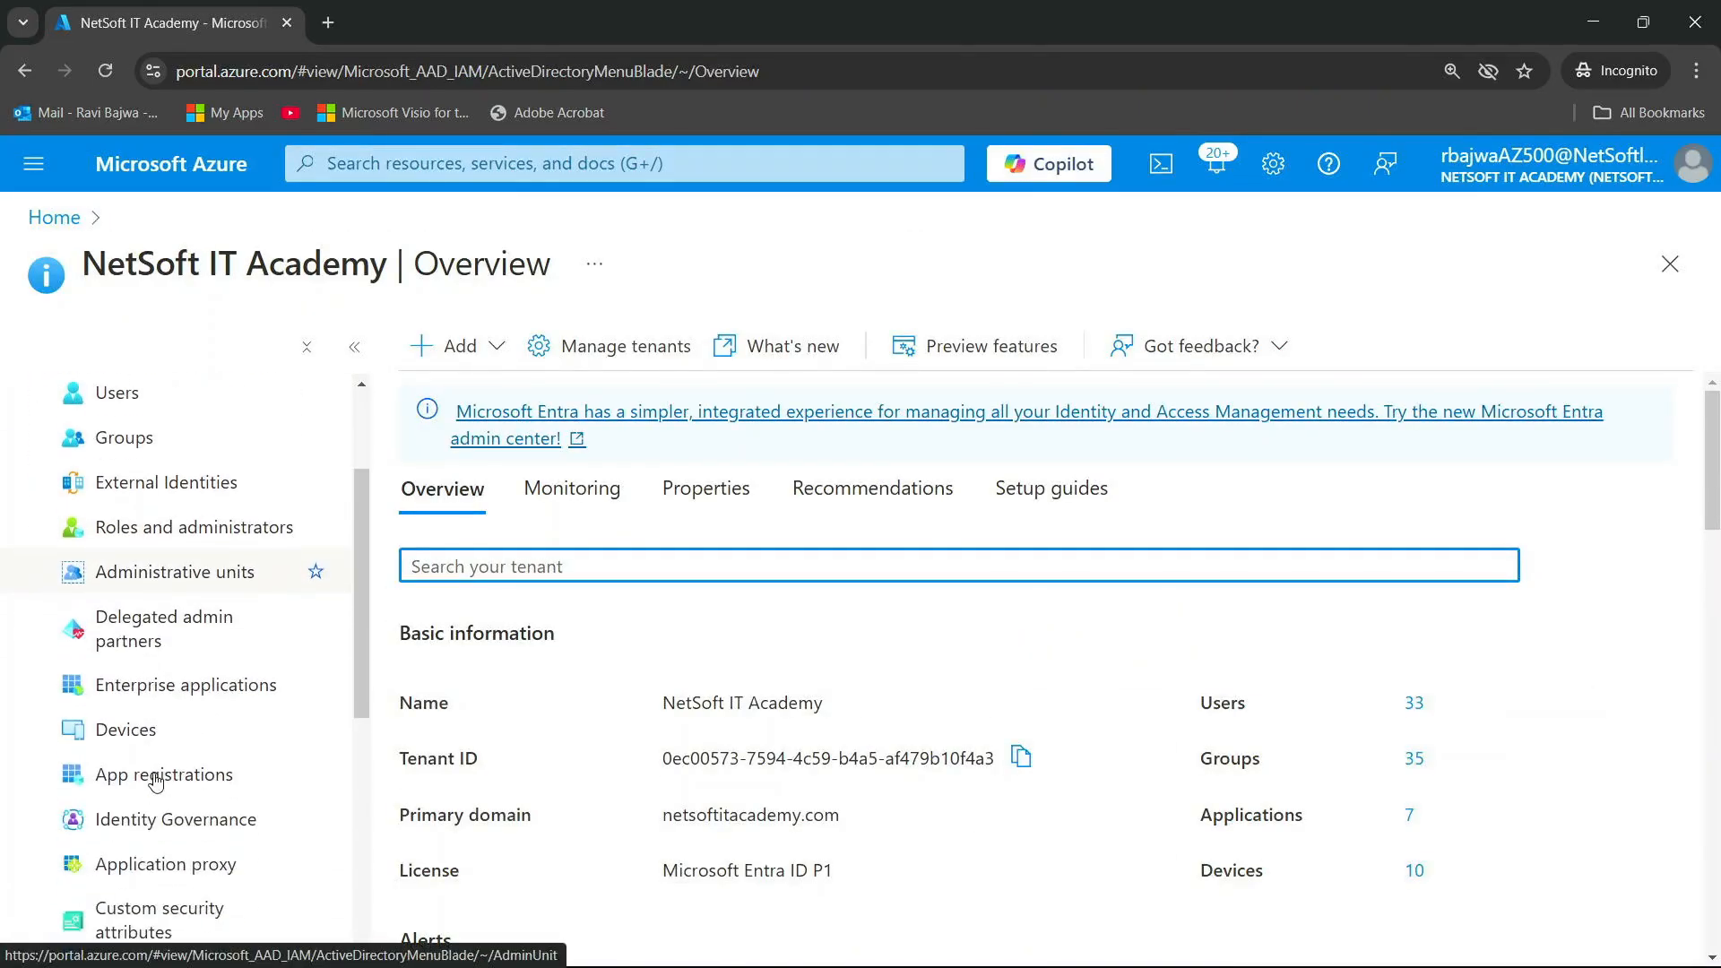
left_click(186, 777)
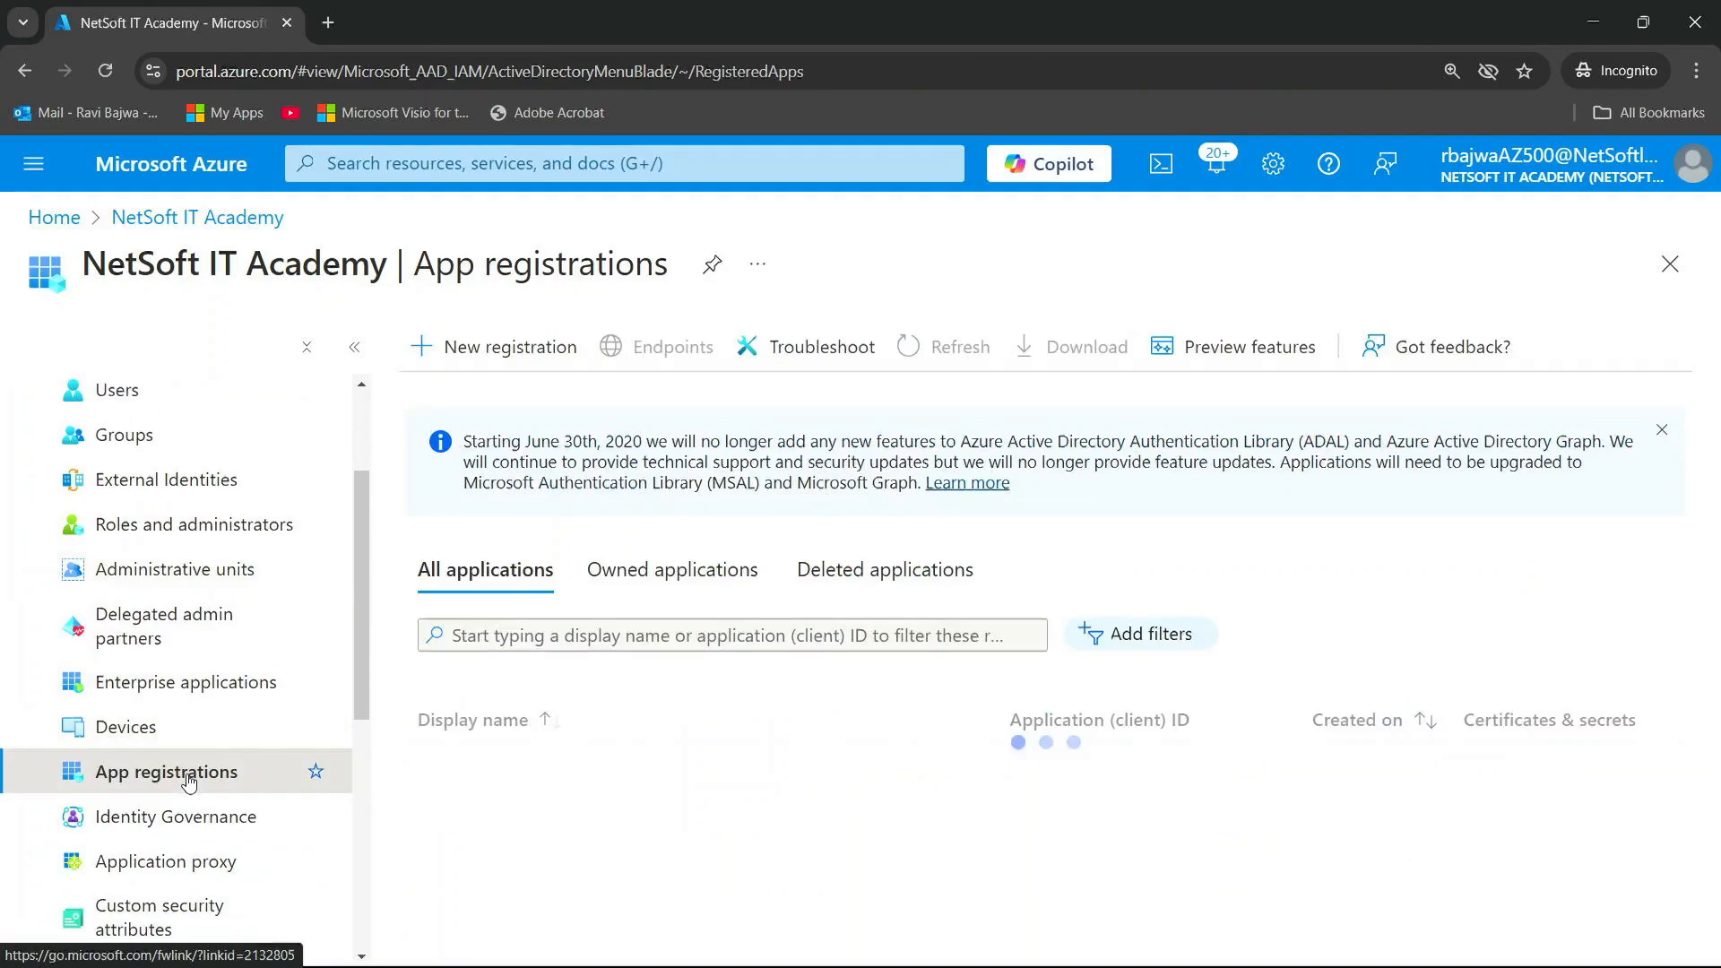
Start a new app registration and name it DEMO-APP-REG
left_click(518, 351)
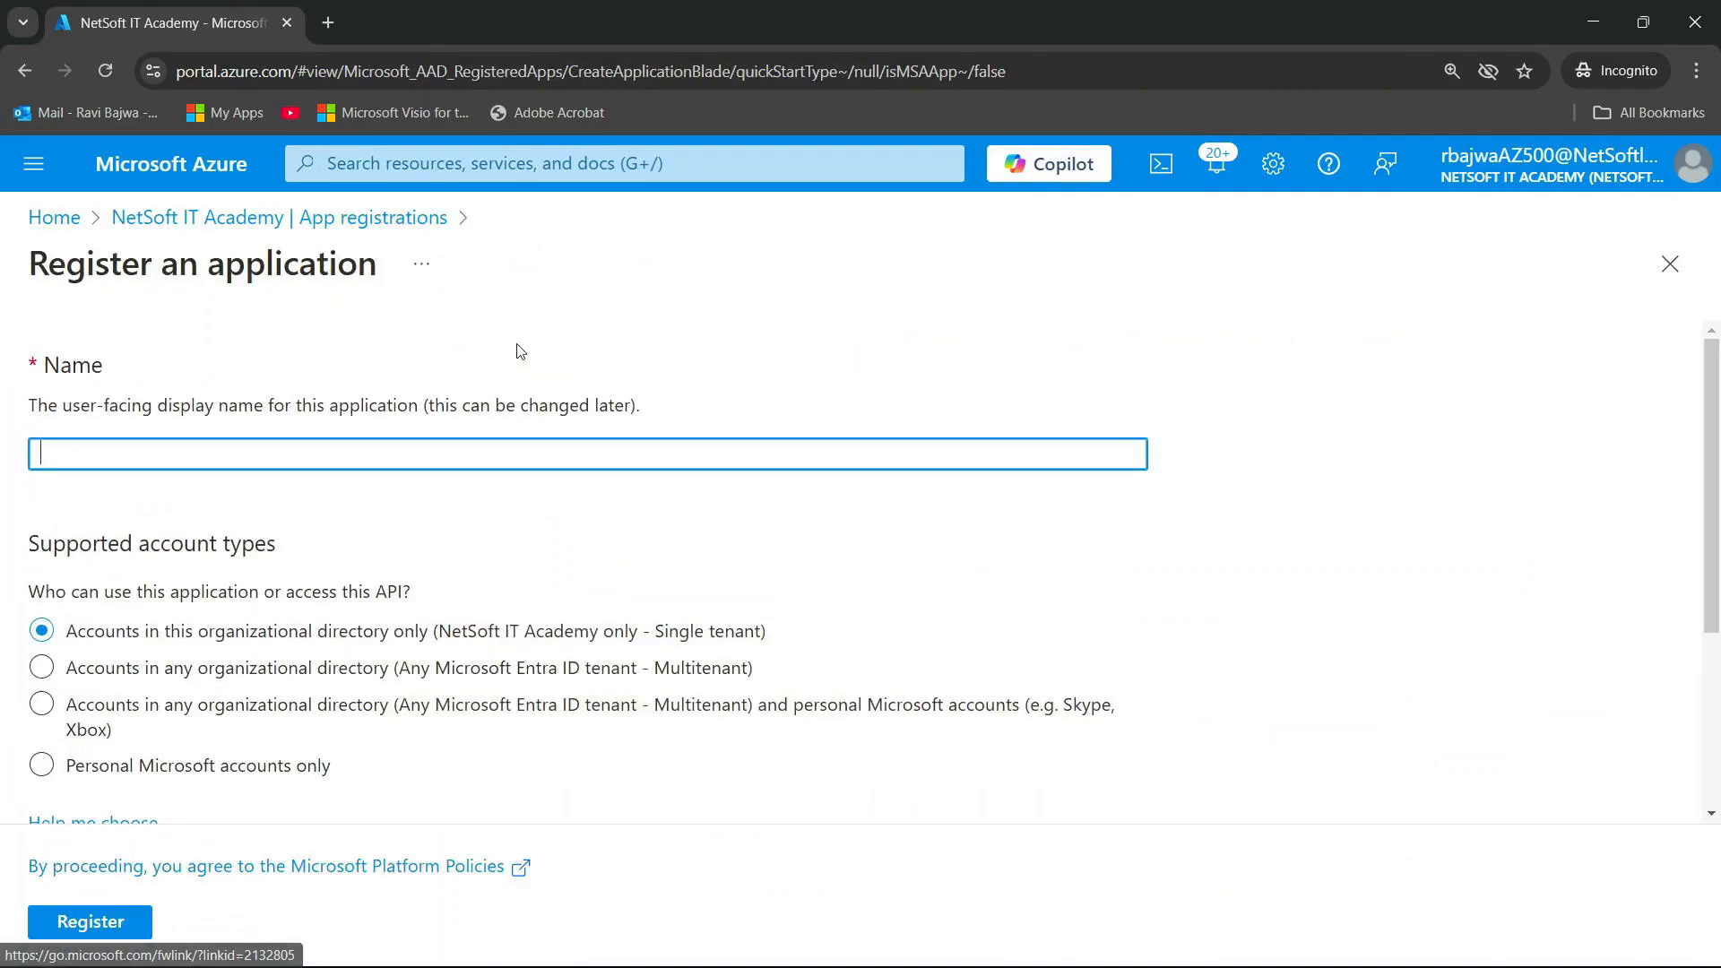
type("DEMO-")
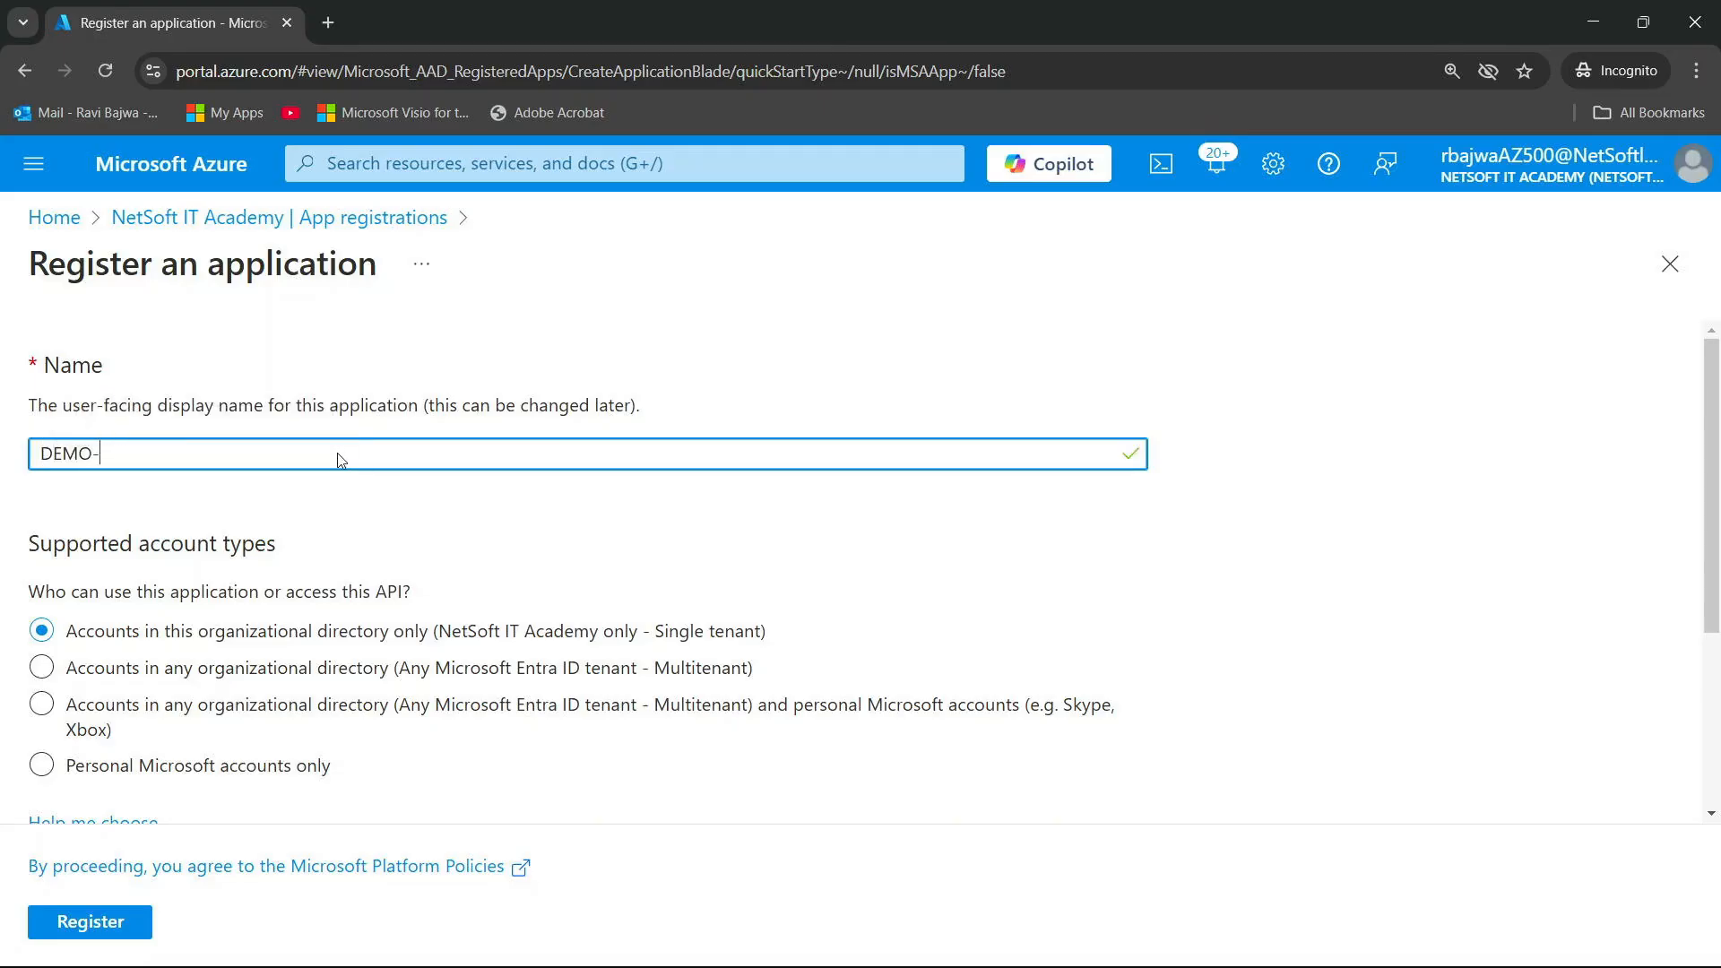
type("APP-REG")
Set the redirect URI platform of the new registration to Web
scroll(109, 636, "down", 2)
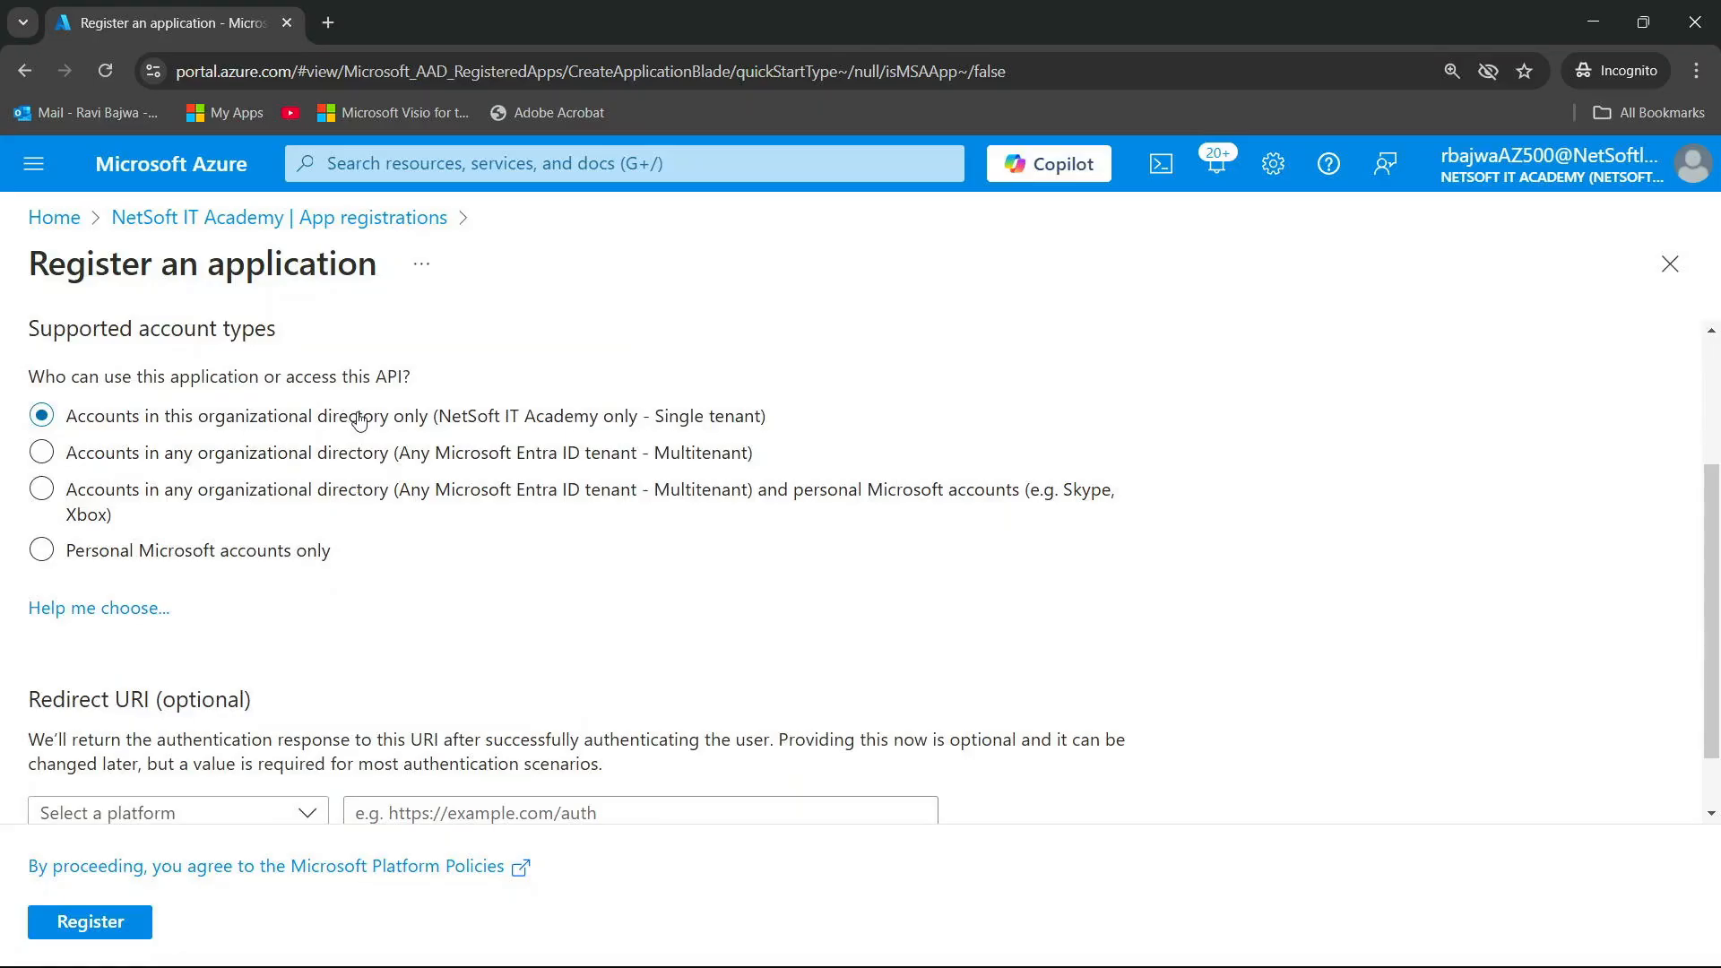
scroll(265, 547, "down", 1)
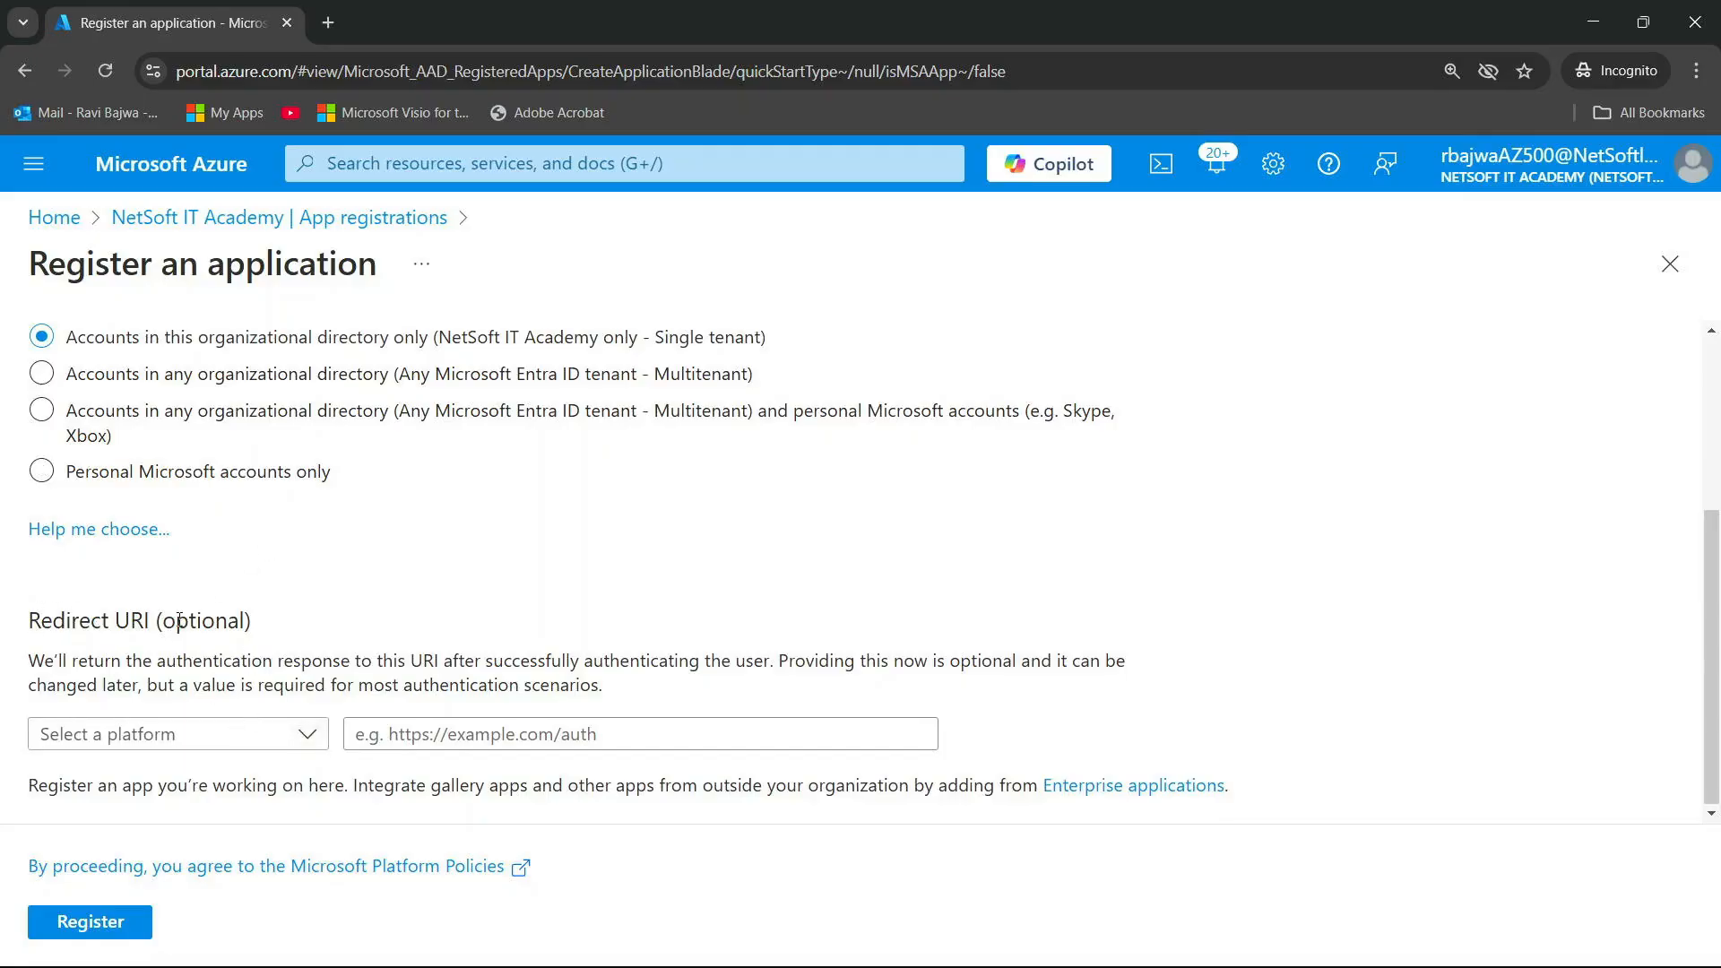
left_click(302, 744)
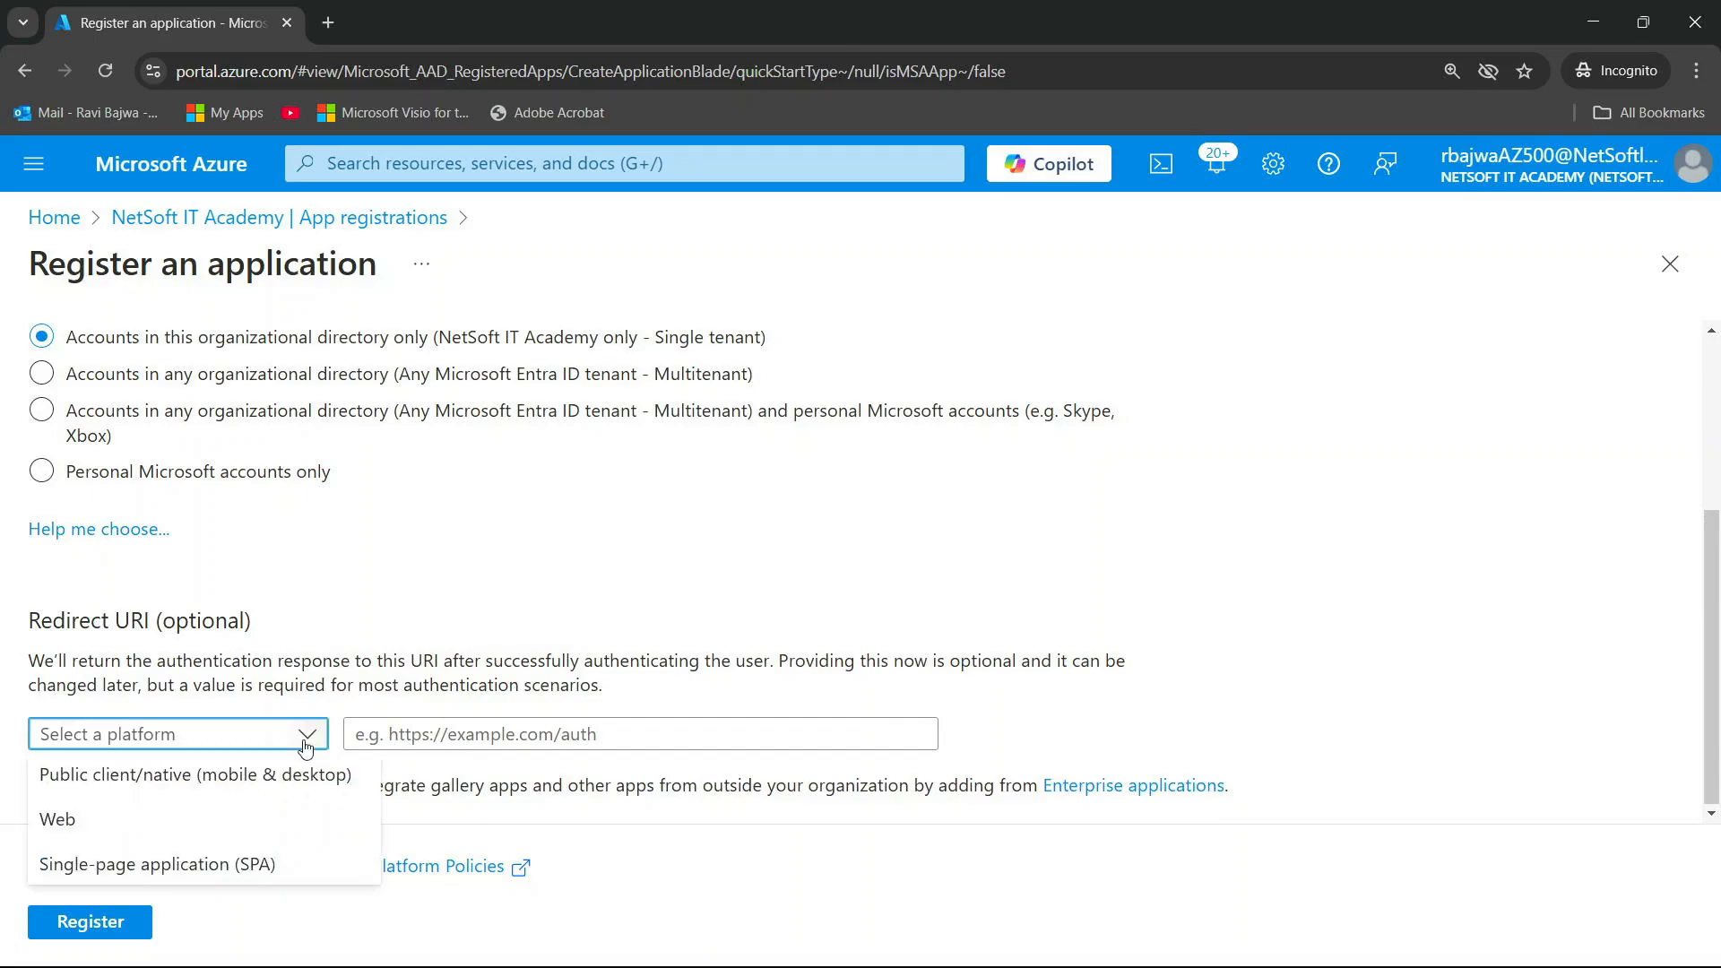
left_click(73, 823)
left_click(450, 736)
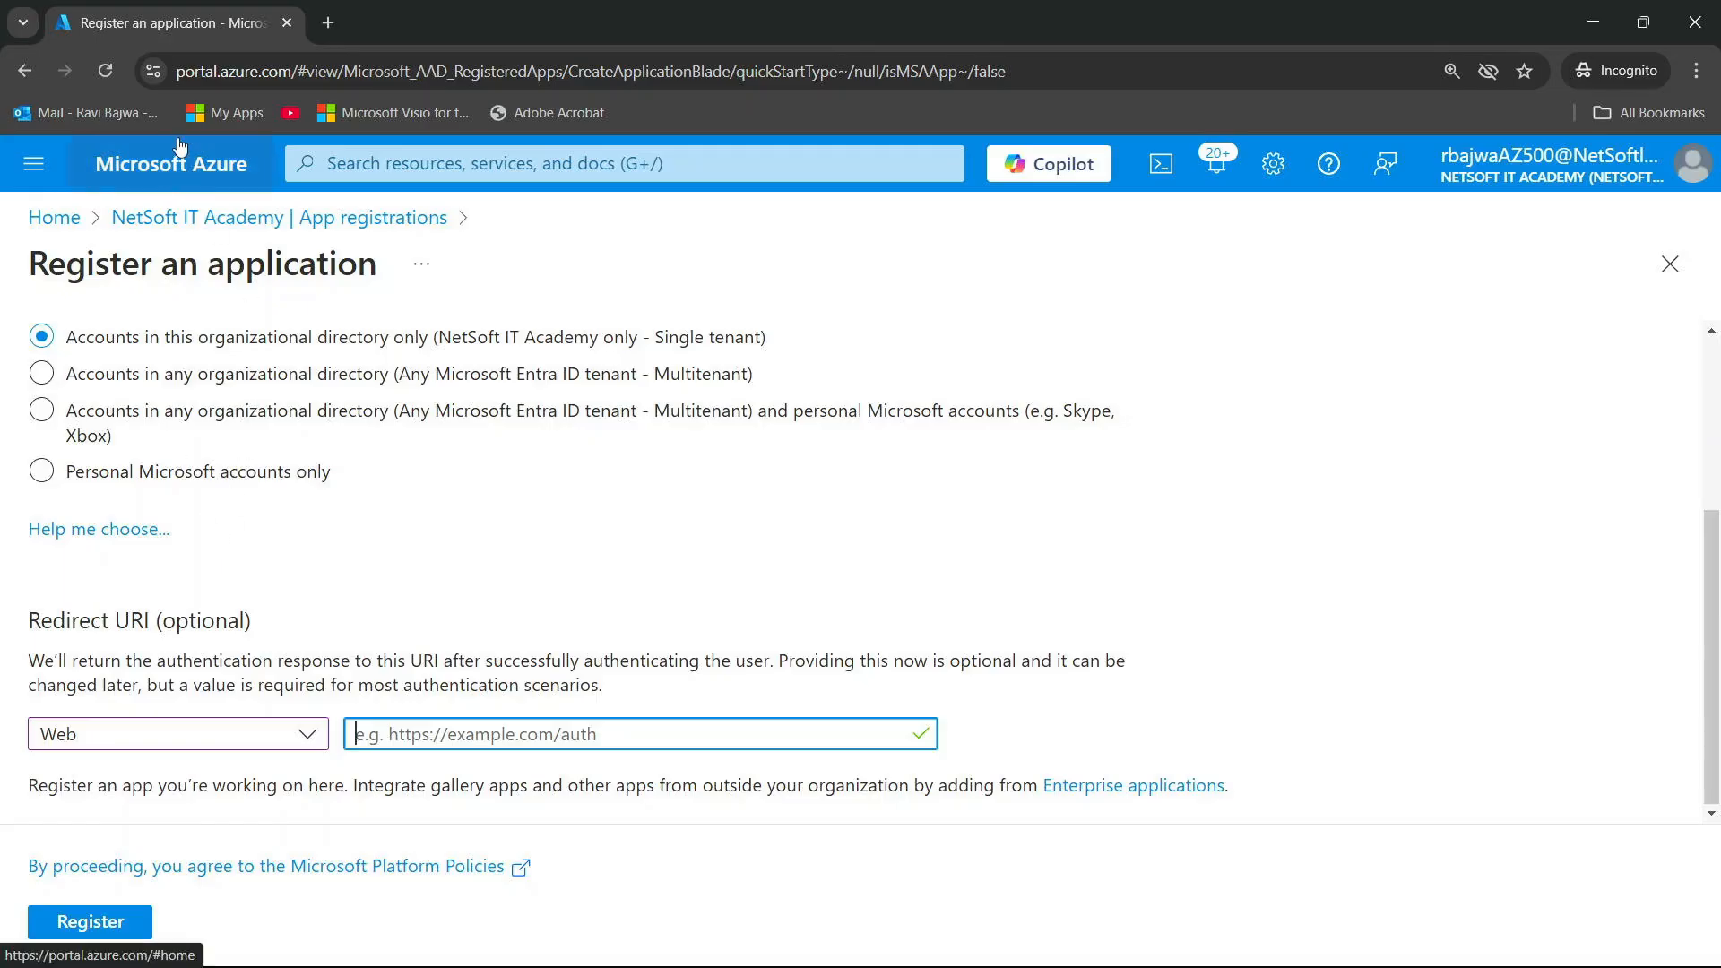
Open the DEMONITA web app from App Services in a second browser tab and copy its default domain
right_click(182, 189)
left_click(207, 184)
left_click(334, 17)
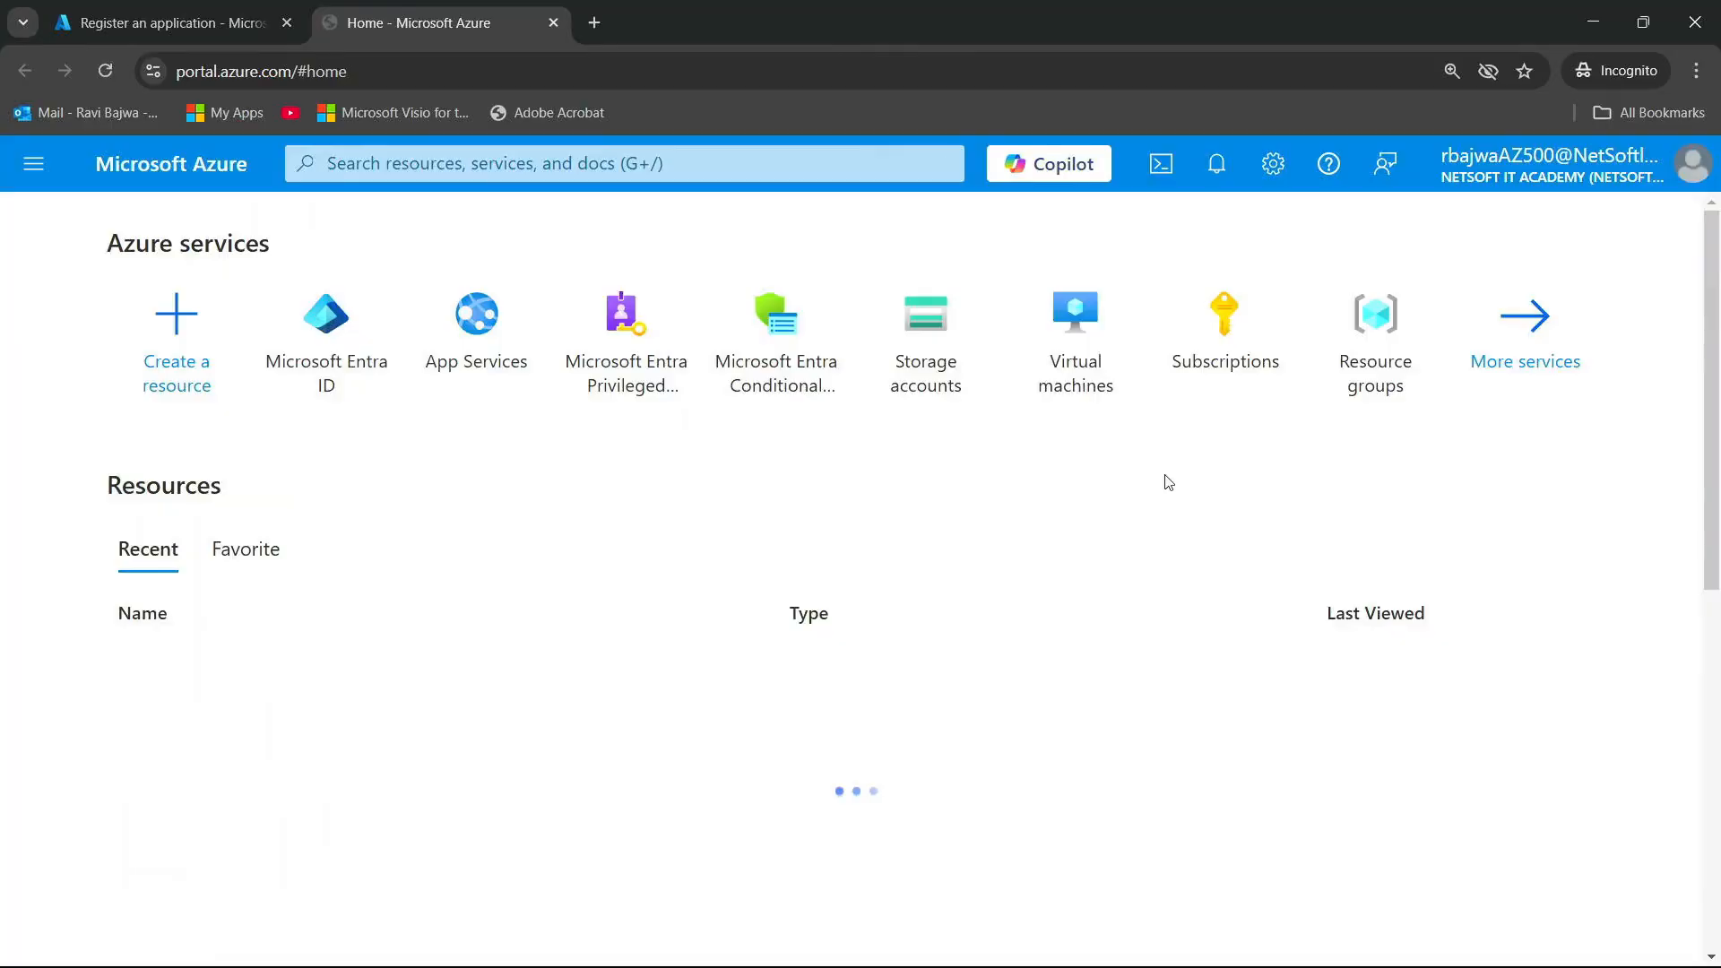
left_click(464, 317)
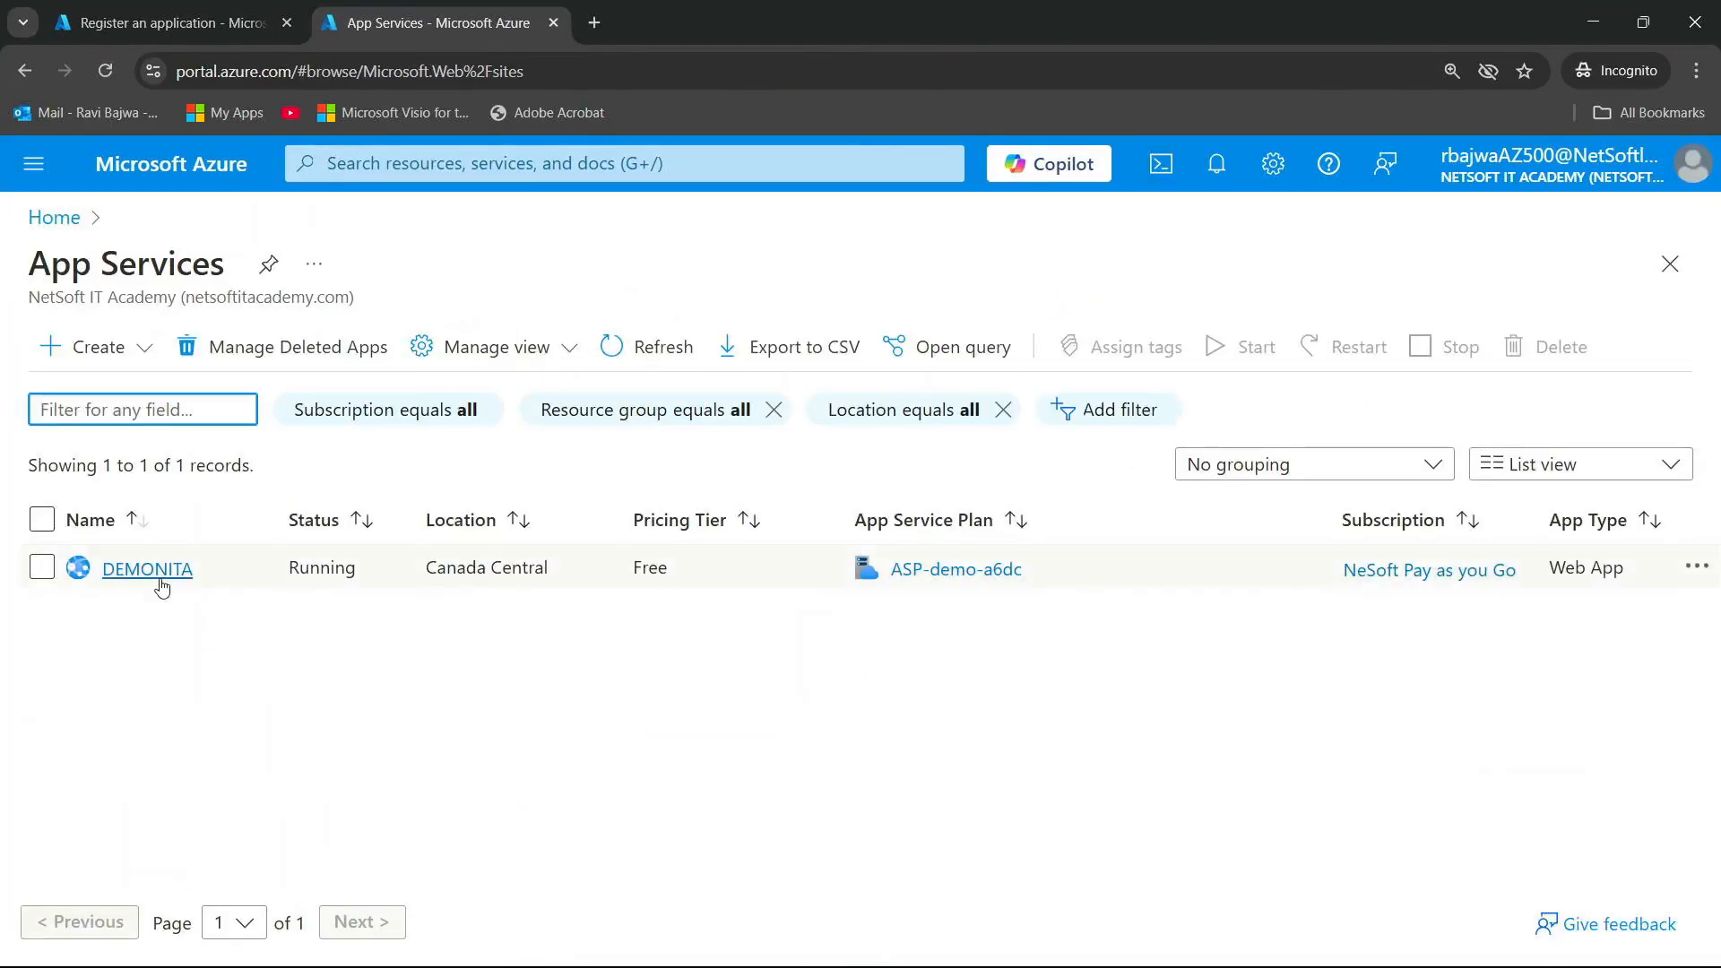
left_click(154, 578)
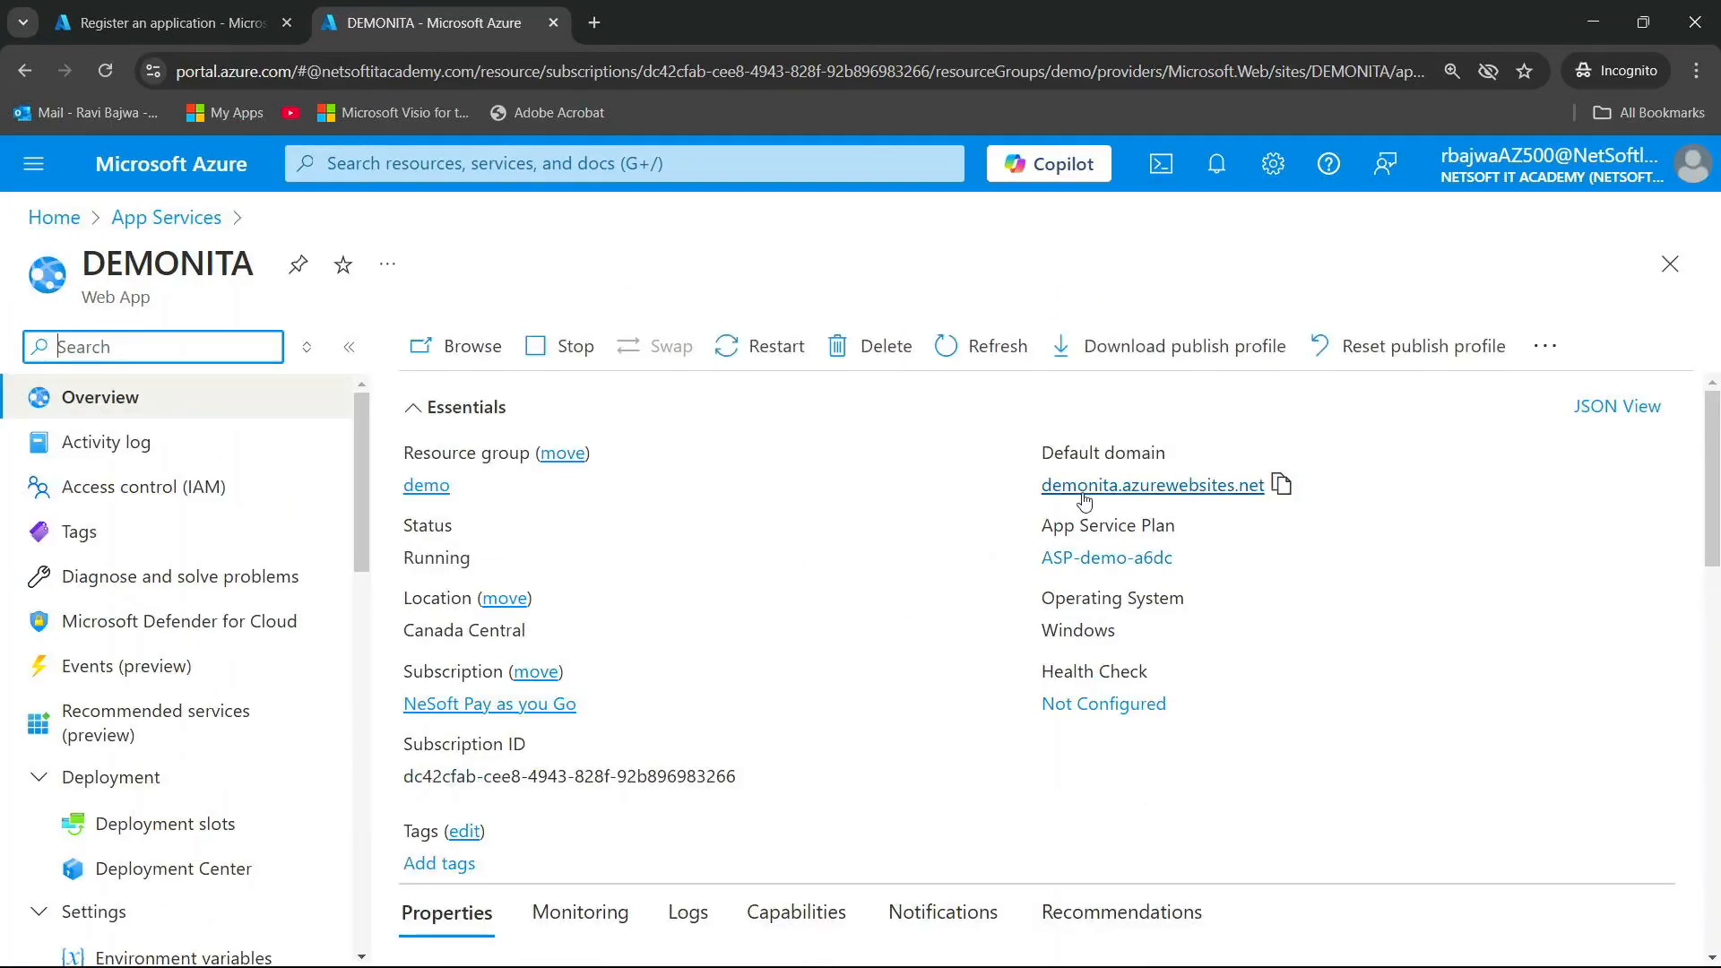
left_click(1283, 536)
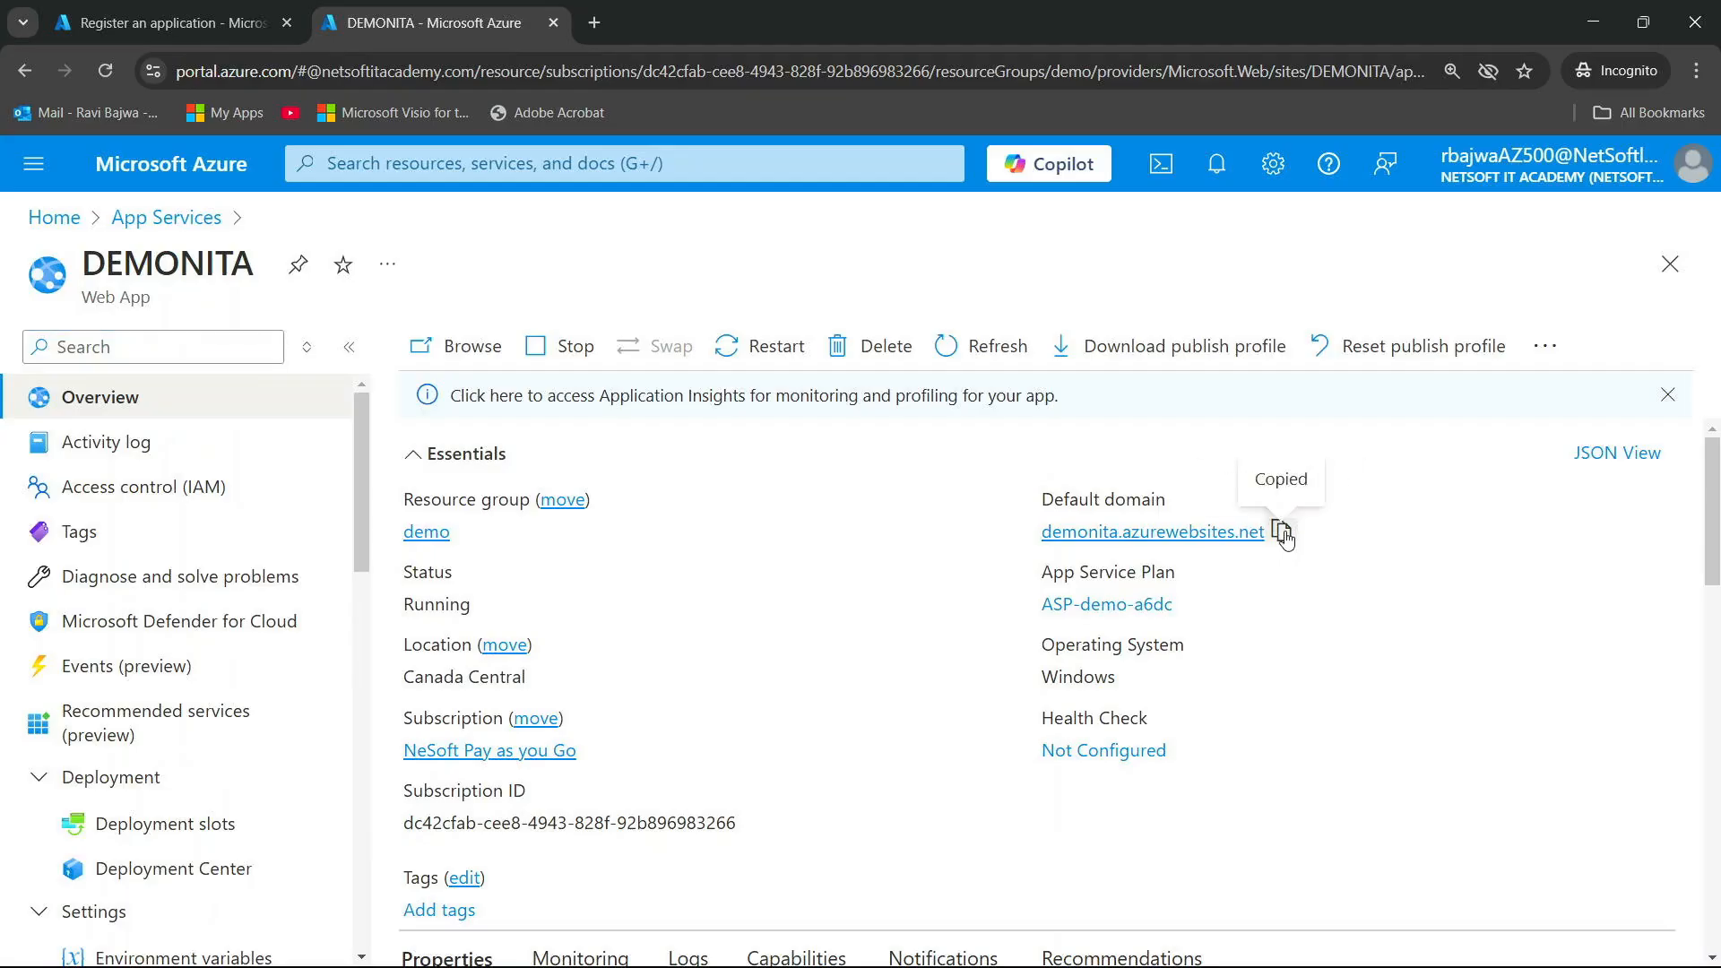
left_click(191, 18)
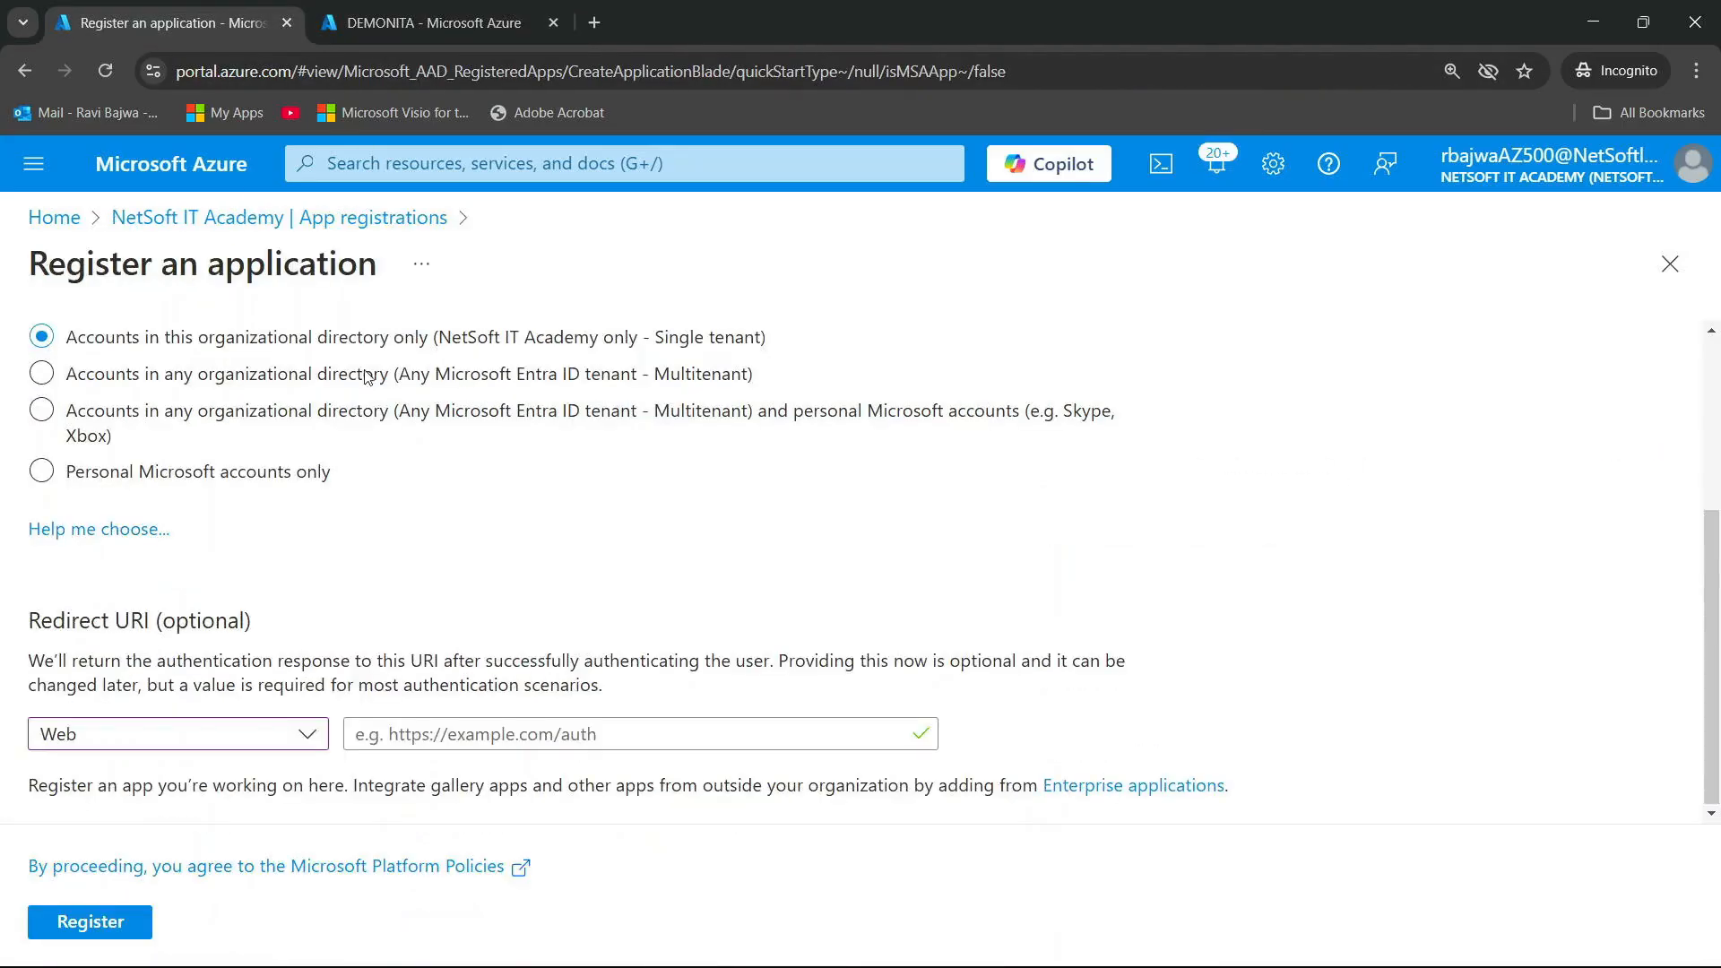
left_click(394, 734)
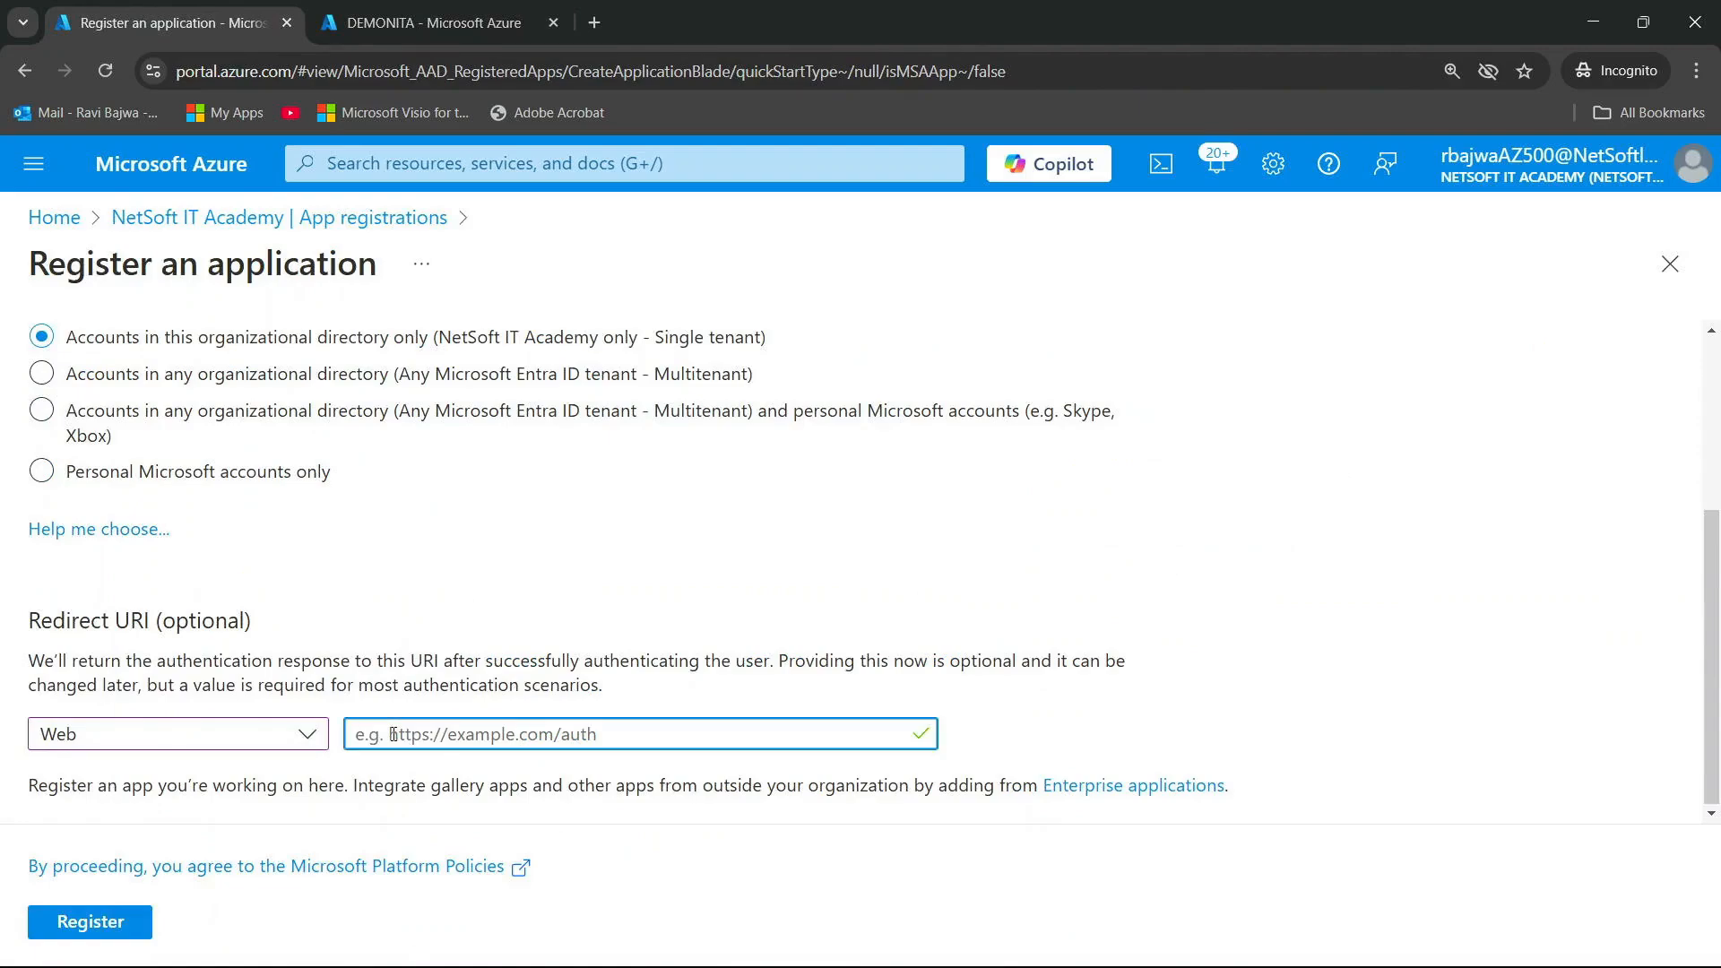
type("htt")
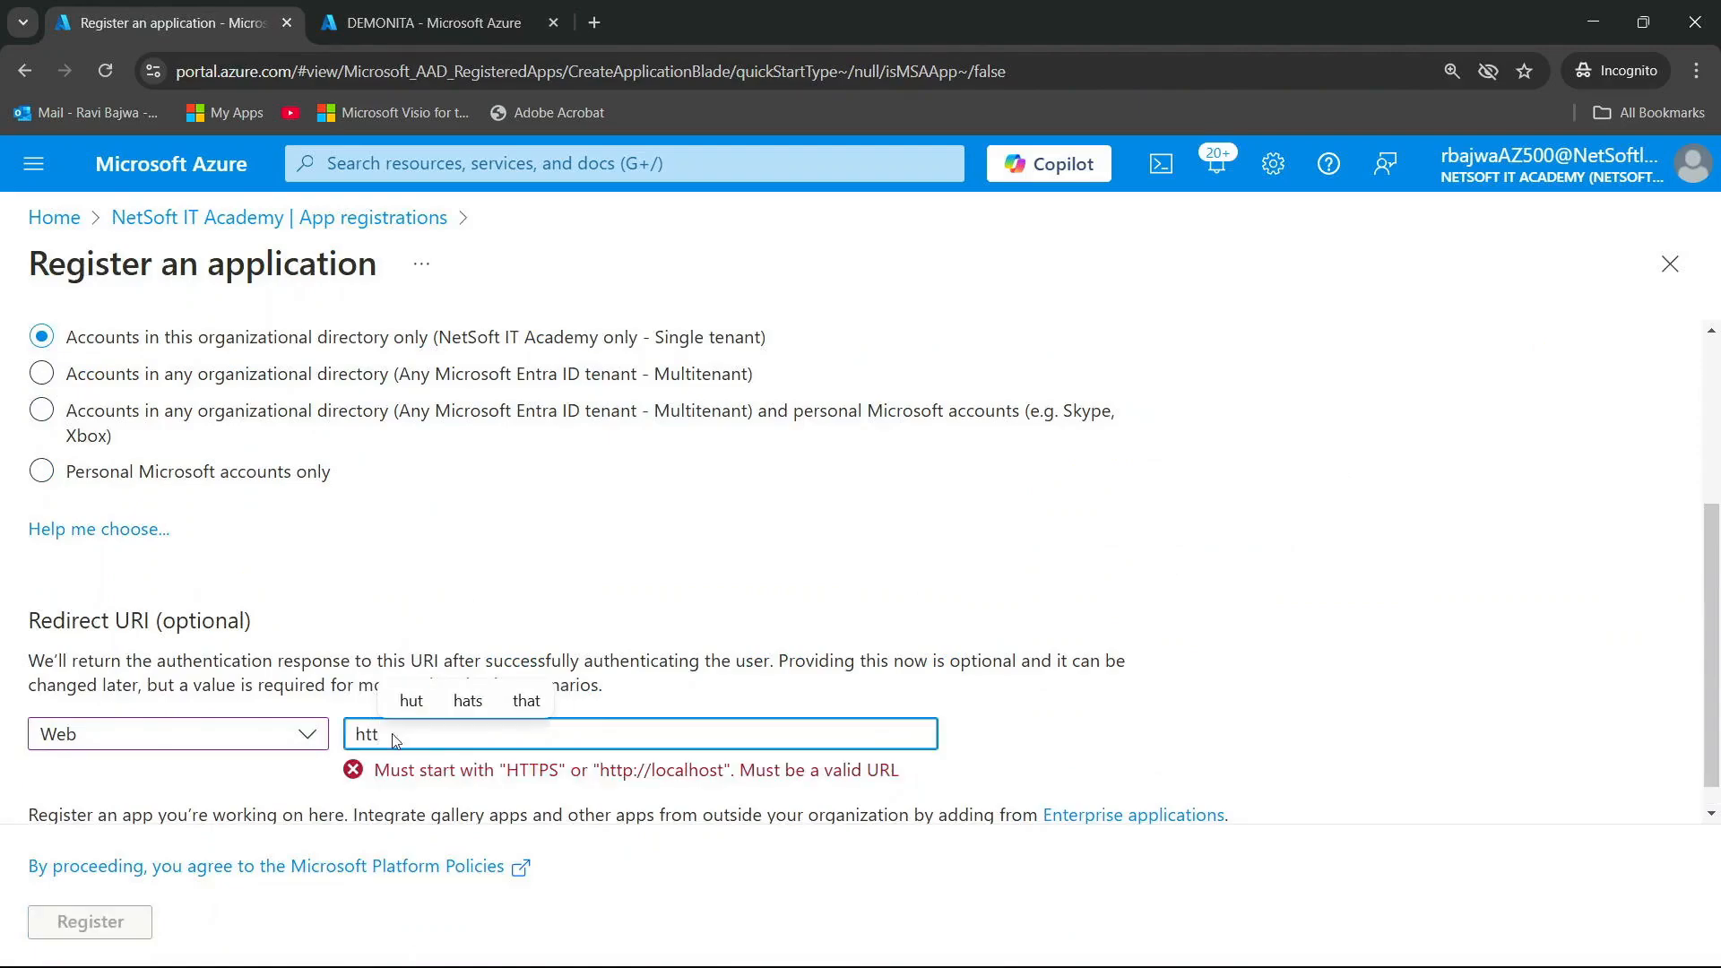
type("ps://")
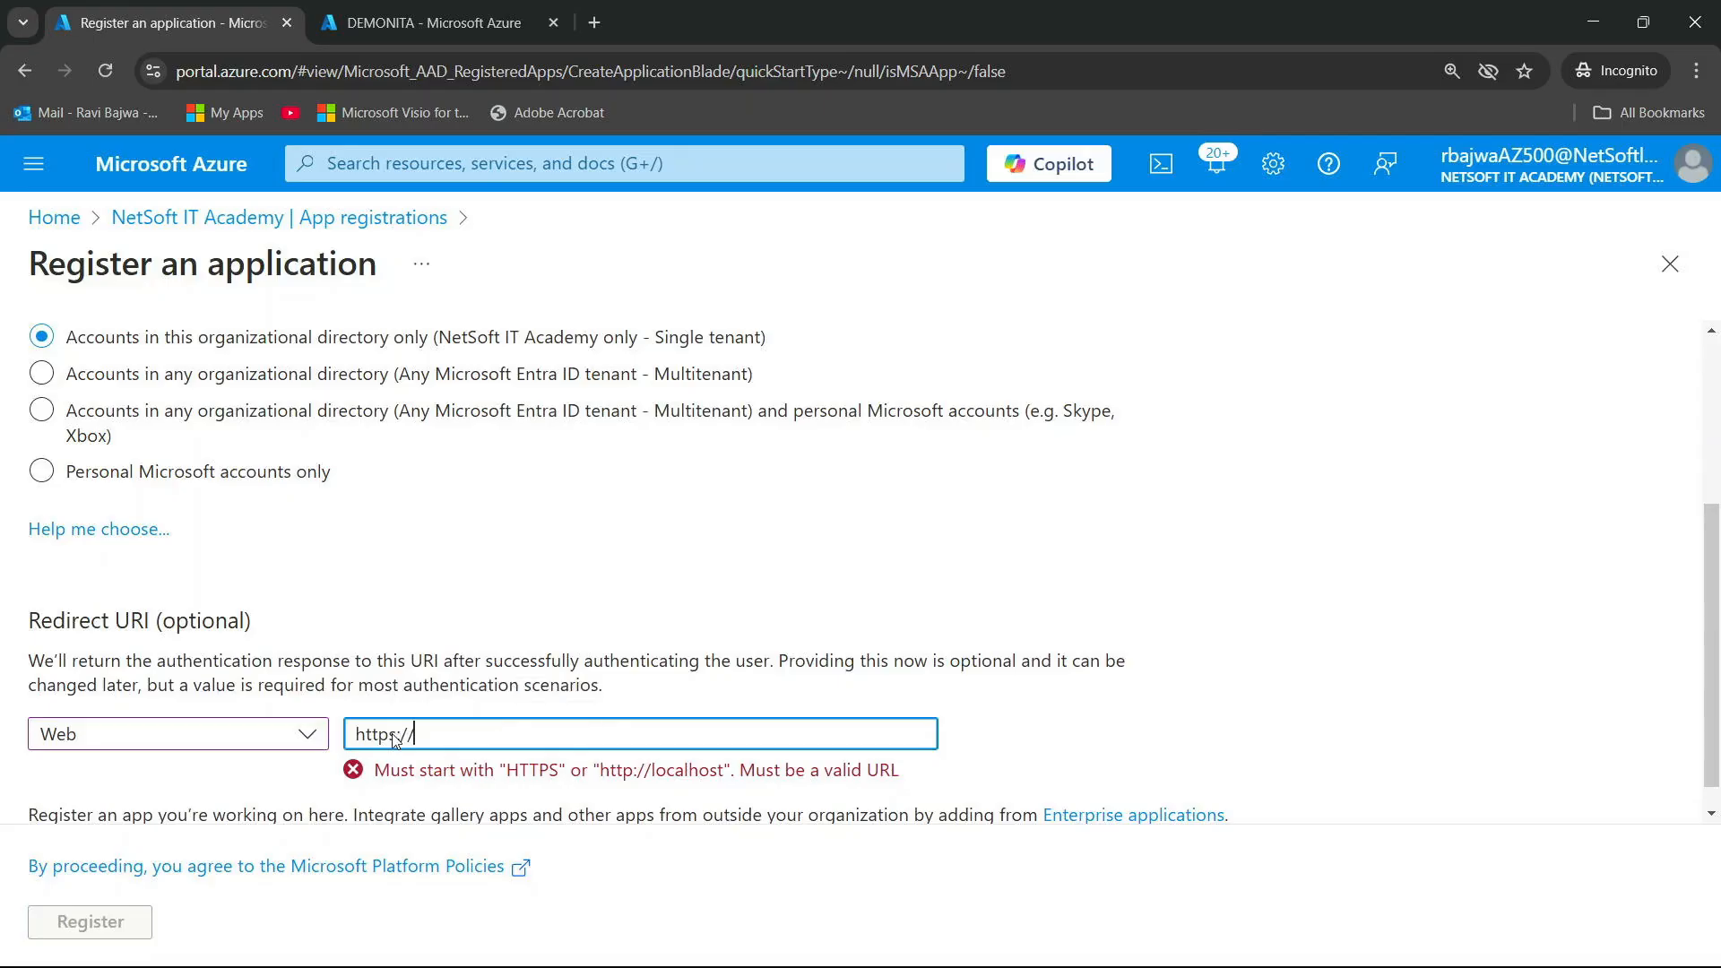
key("ctrl+v")
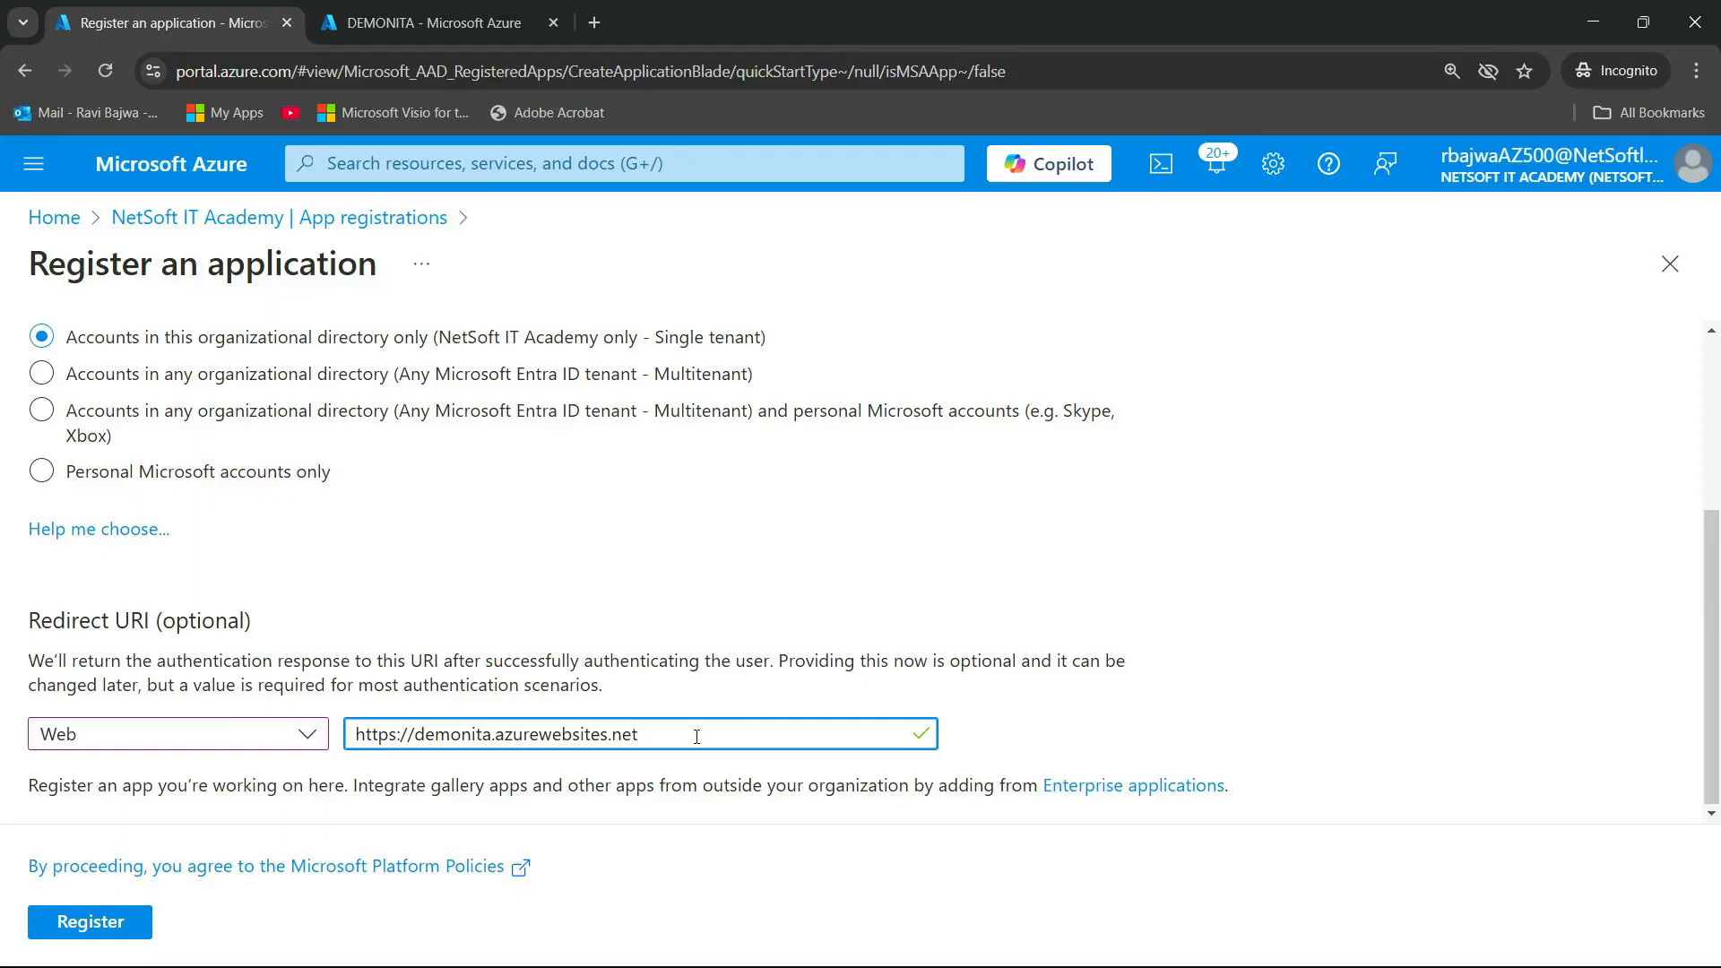
key("ctrl+v")
left_click_drag(417, 735, 796, 729)
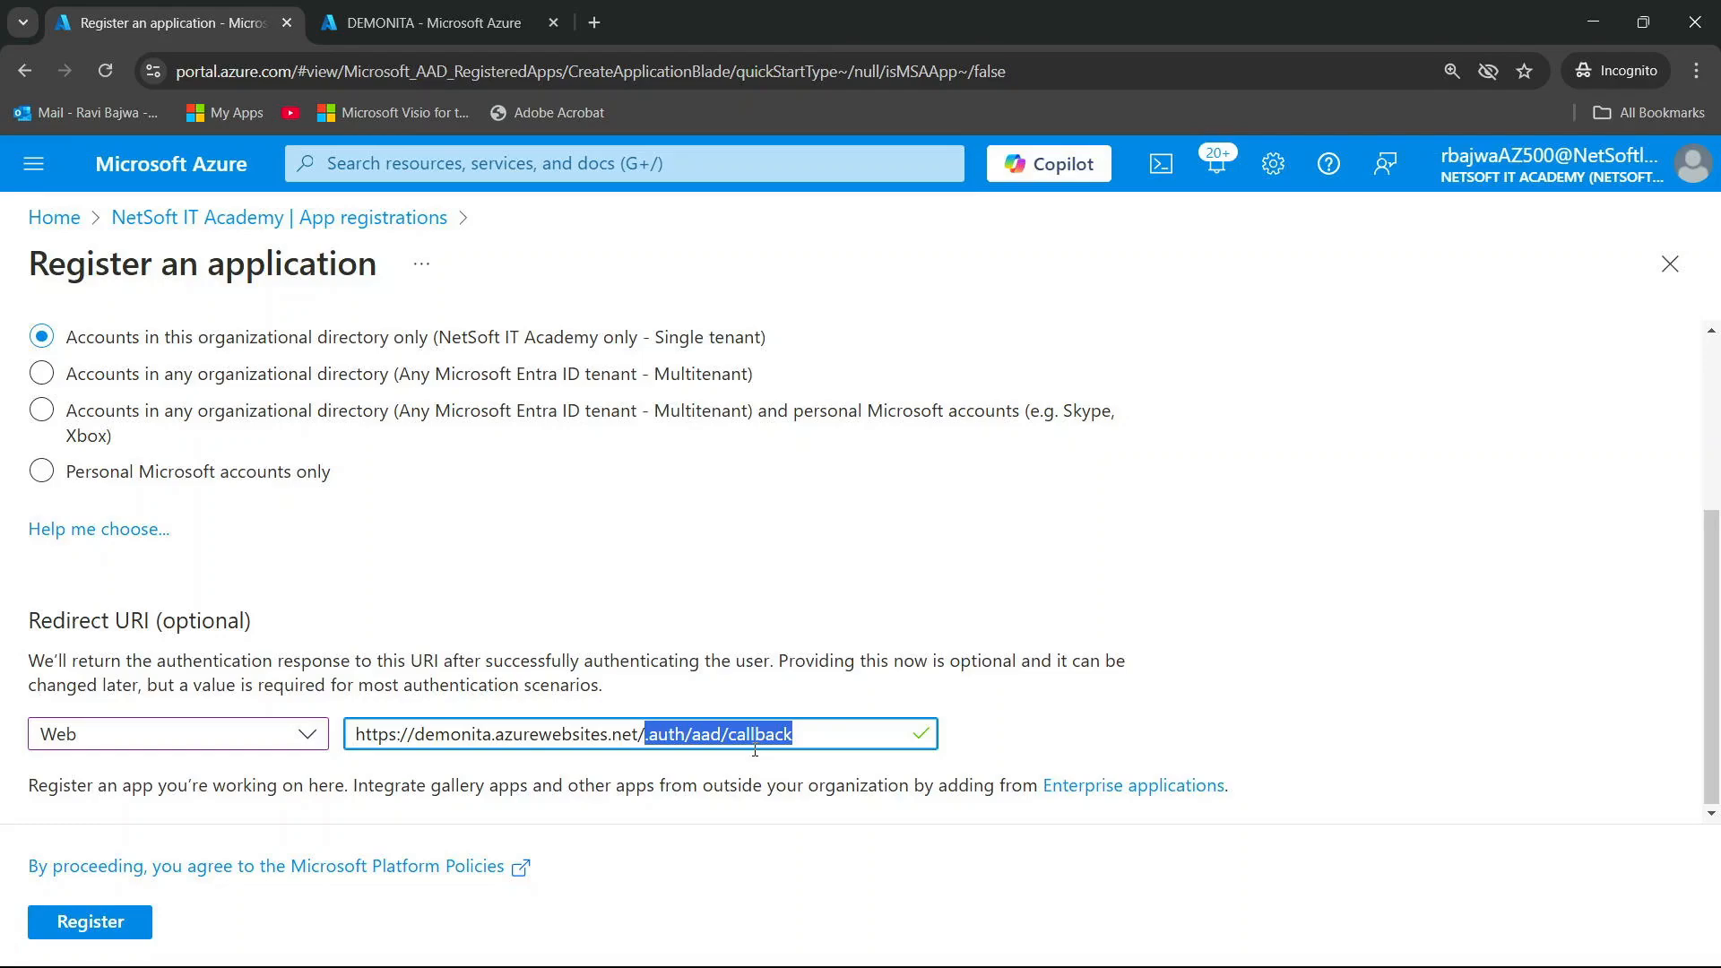
left_click(1065, 710)
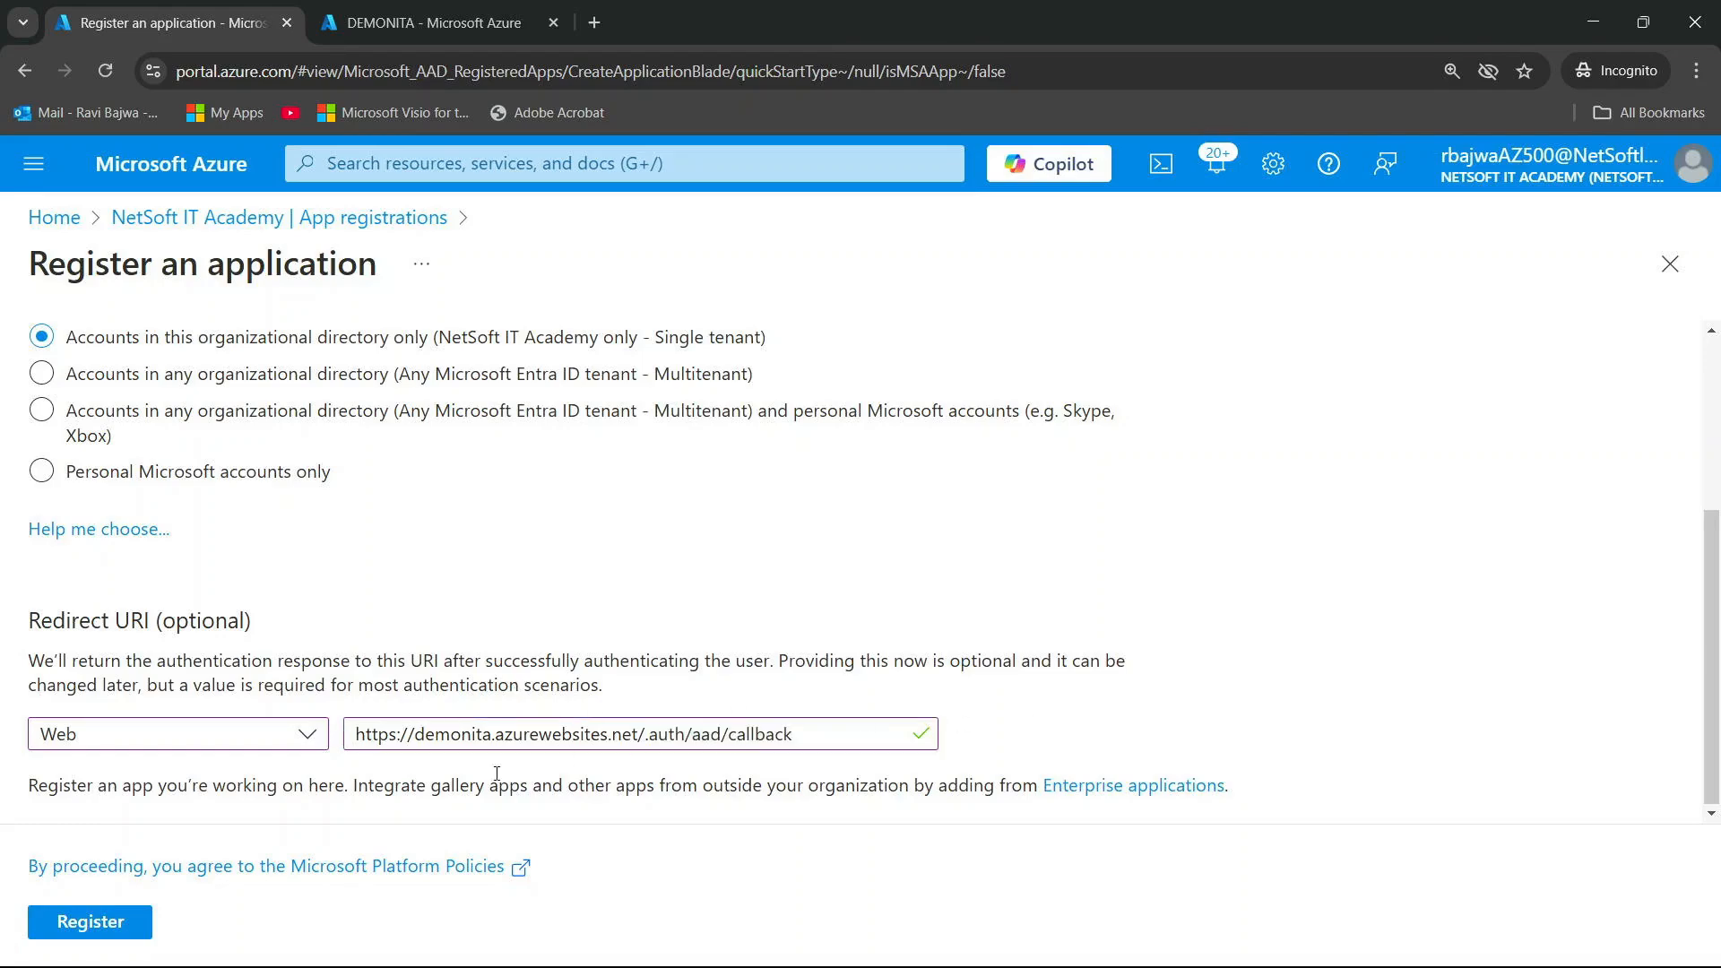
left_click(99, 925)
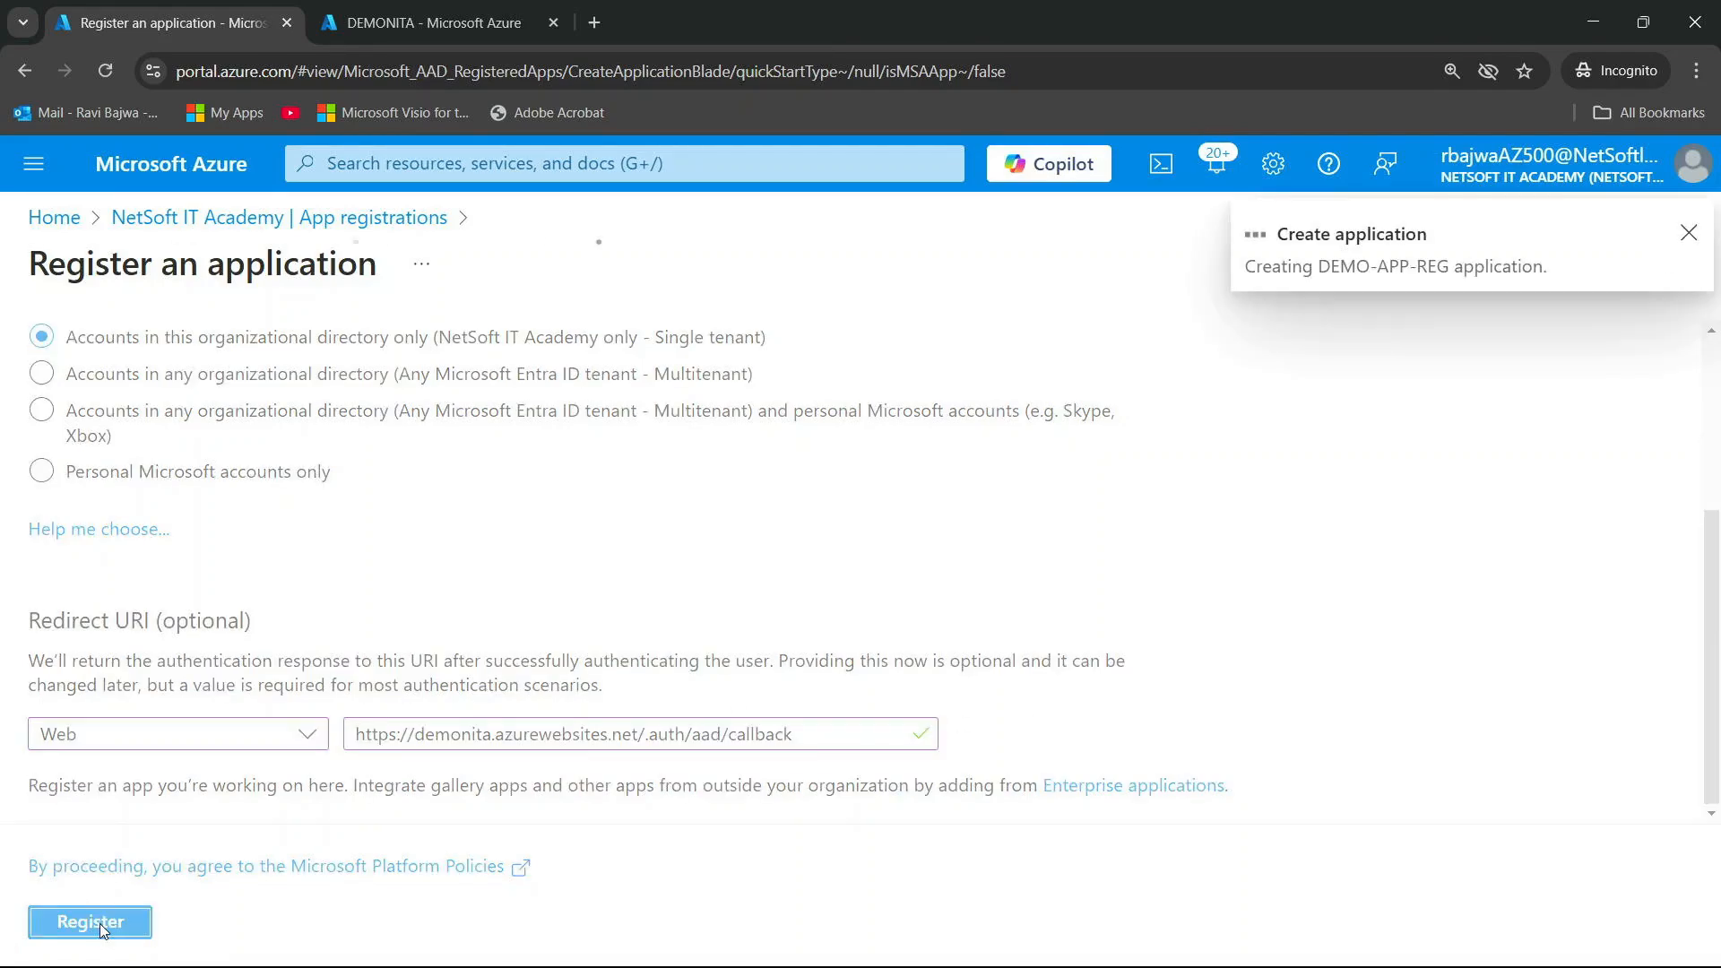
Open the Authentication settings of the DEMONITA web app in App Services
left_click(495, 163)
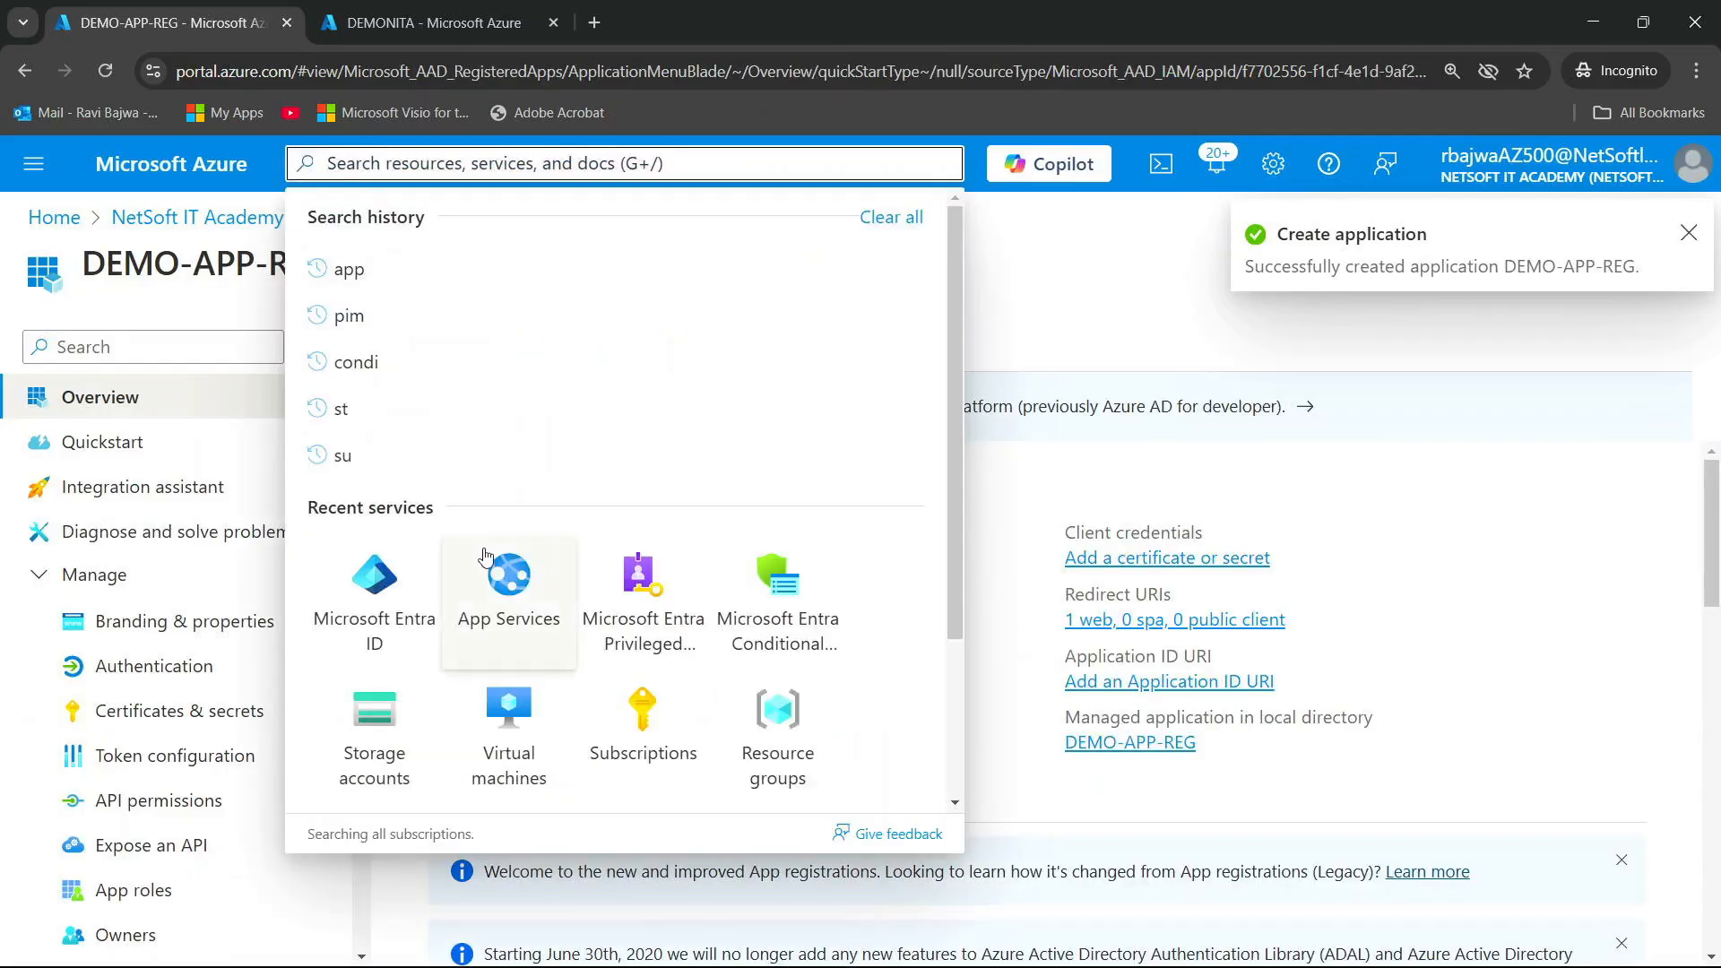
left_click(498, 574)
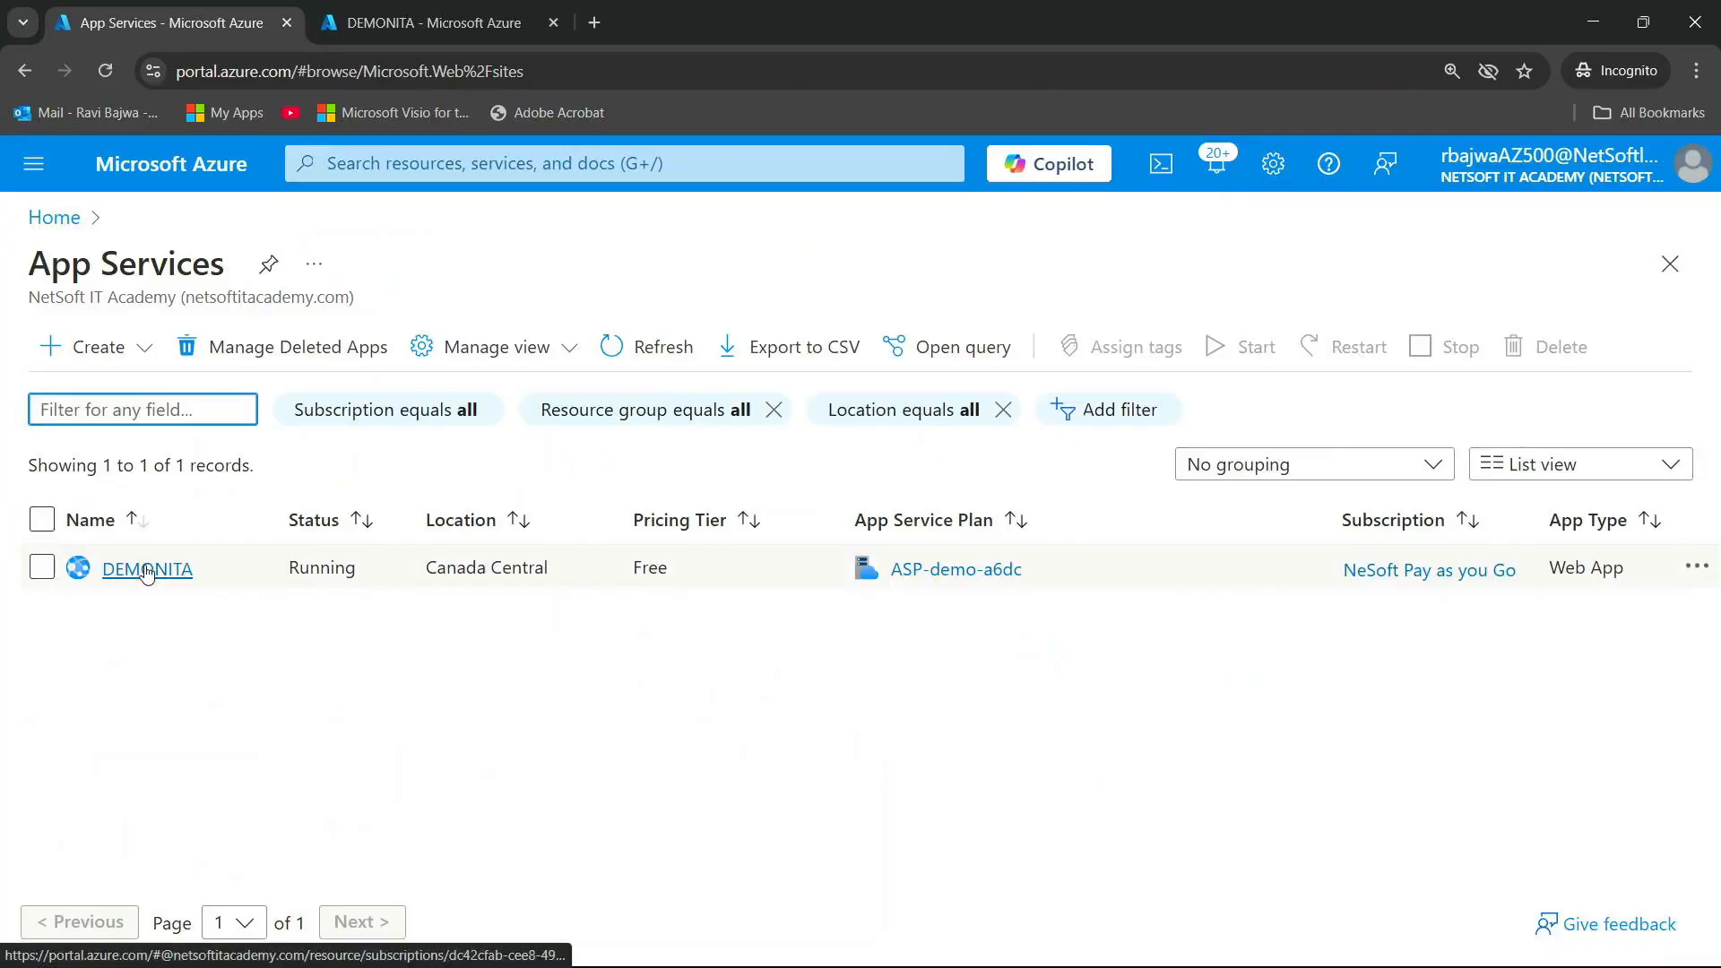
left_click(146, 572)
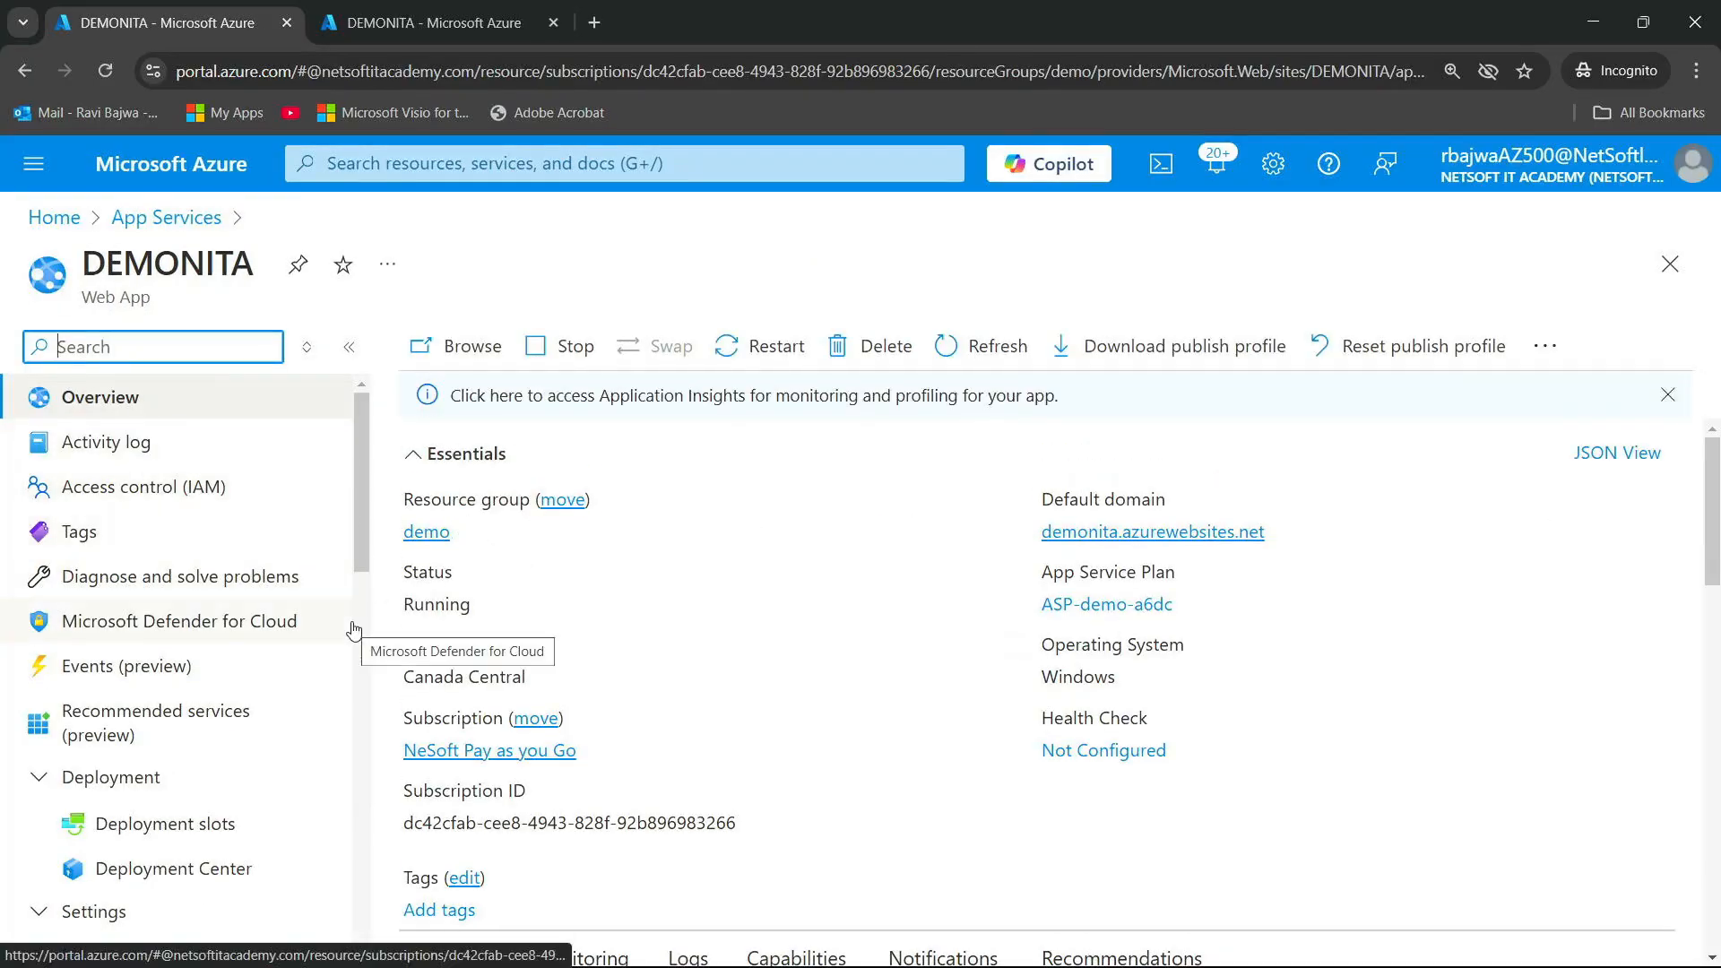
scroll(354, 630, "down", 2)
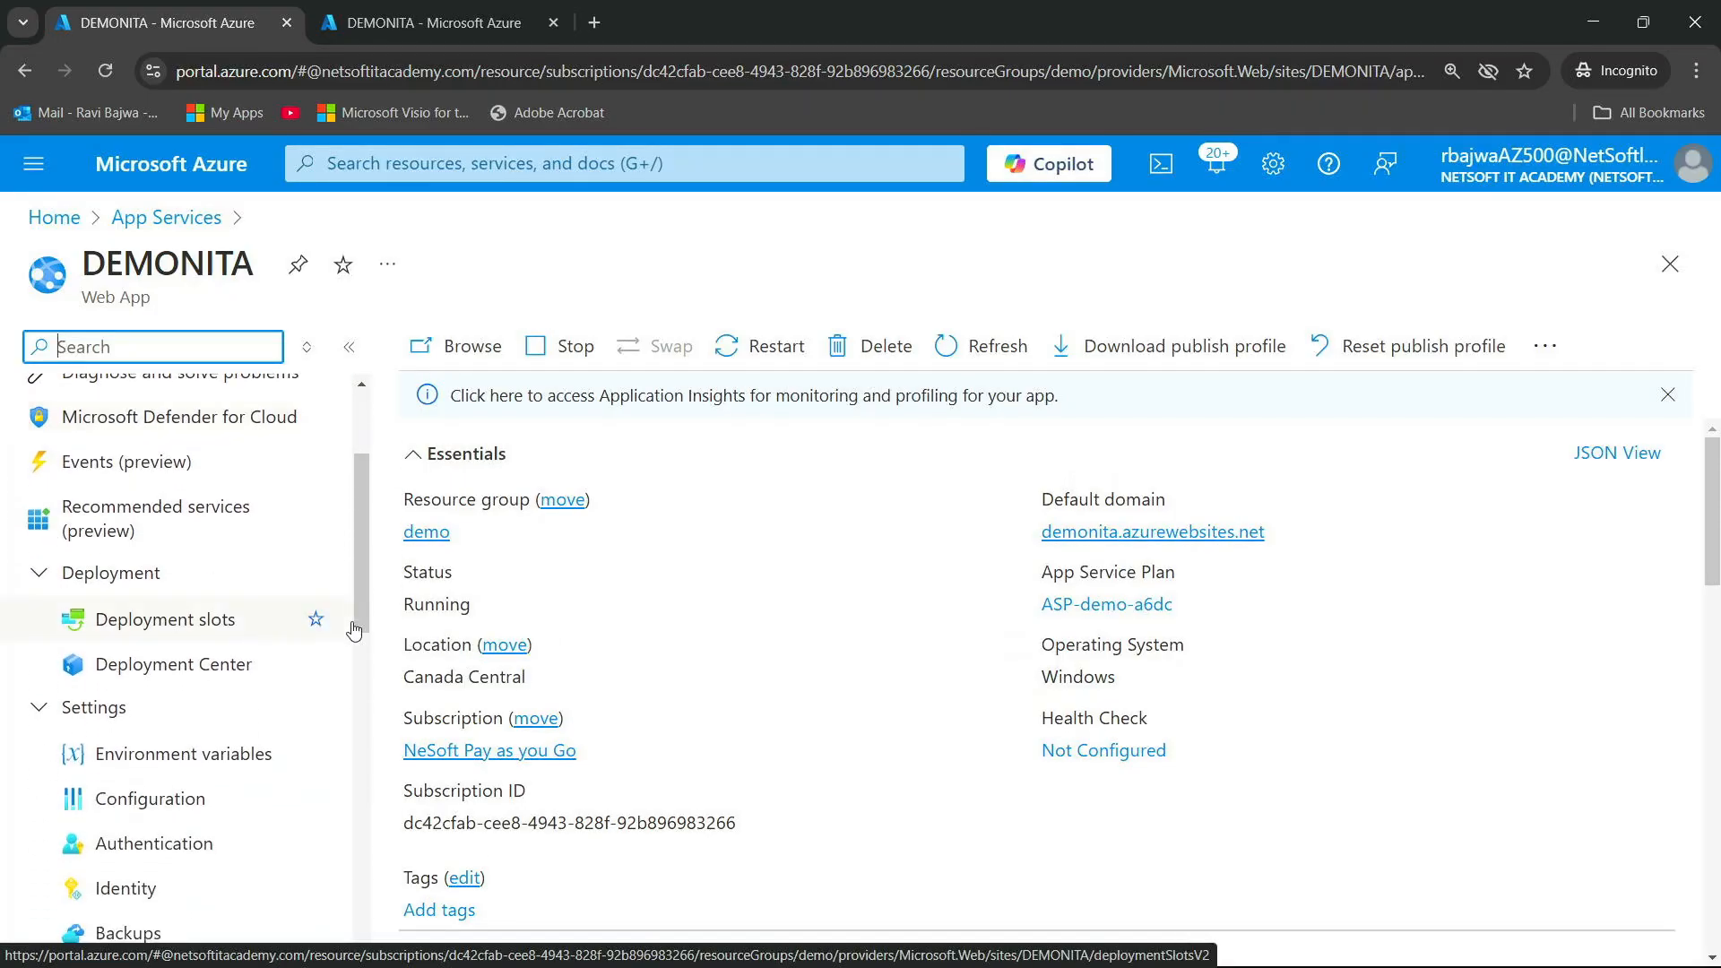
scroll(210, 643, "down", 1)
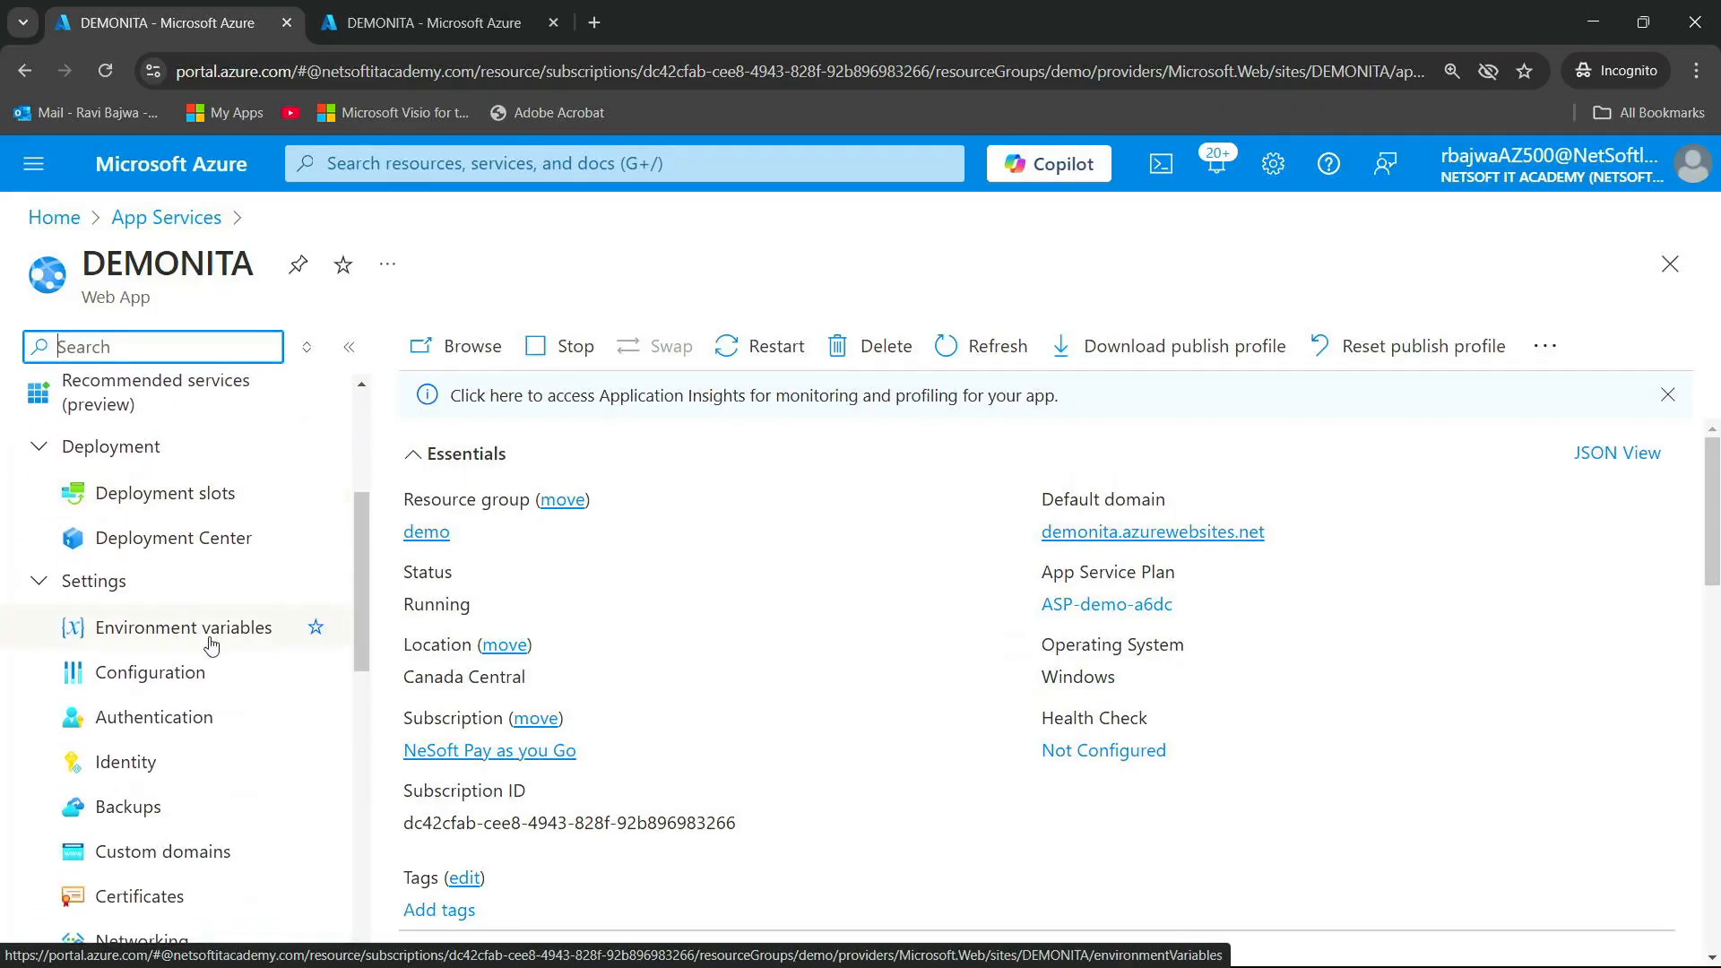
left_click(128, 719)
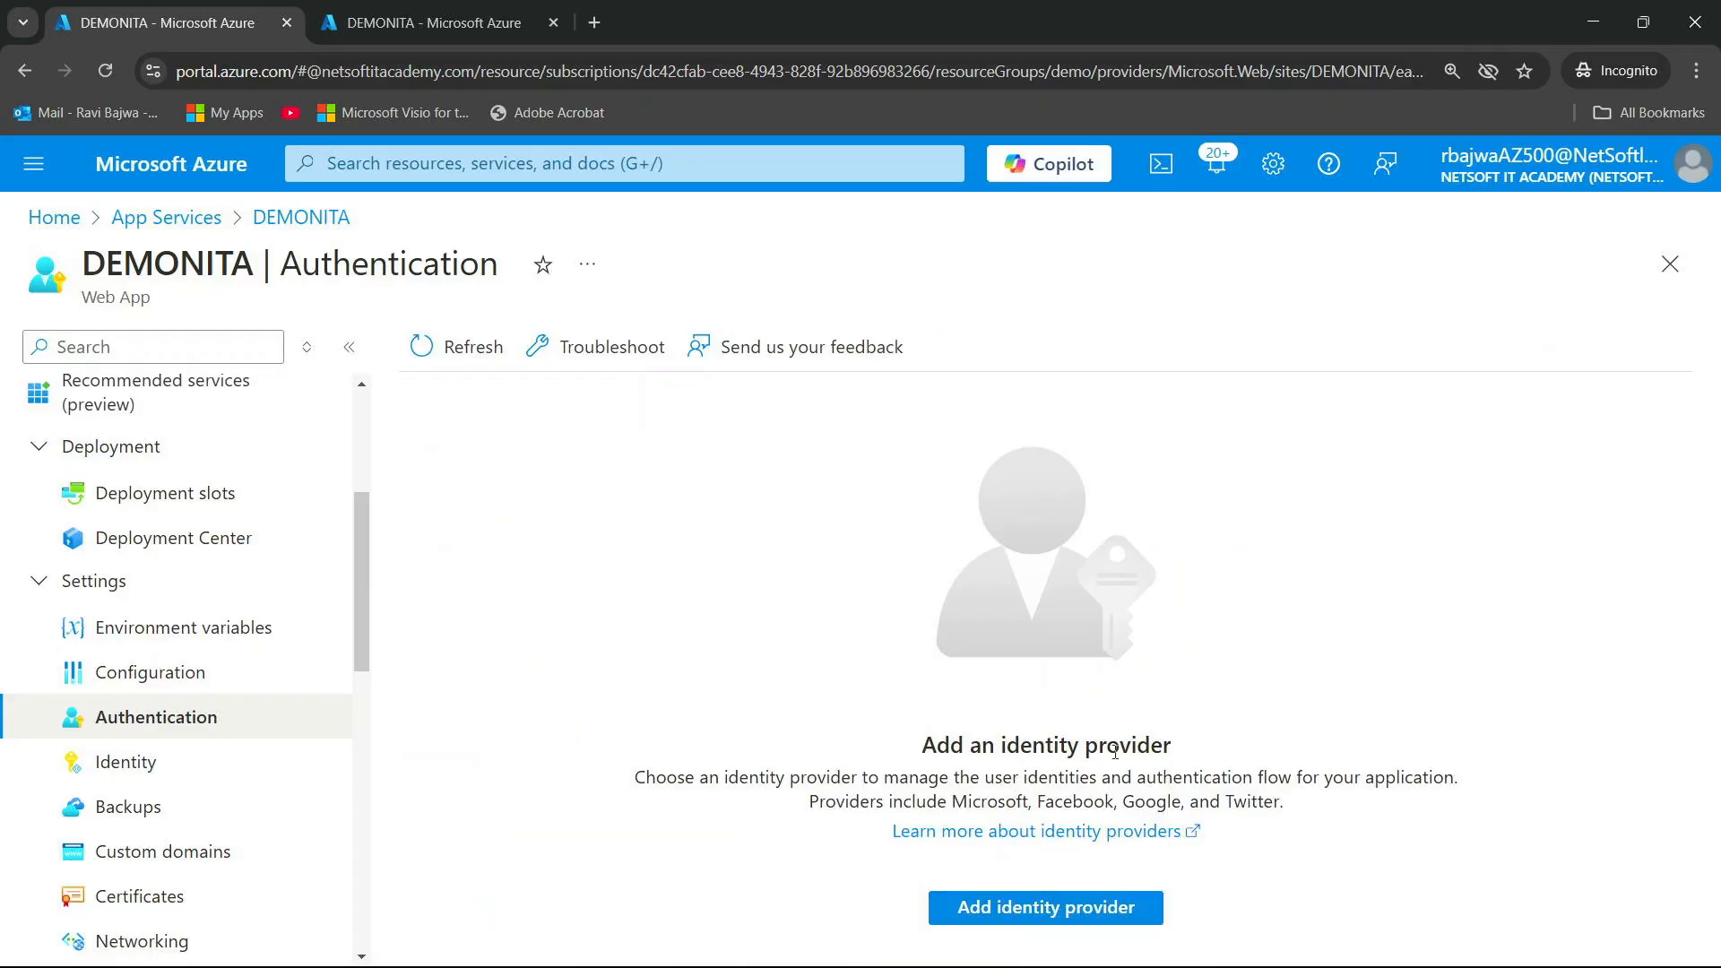
Start adding an identity provider to the web app and choose Microsoft as the provider
left_click(1021, 911)
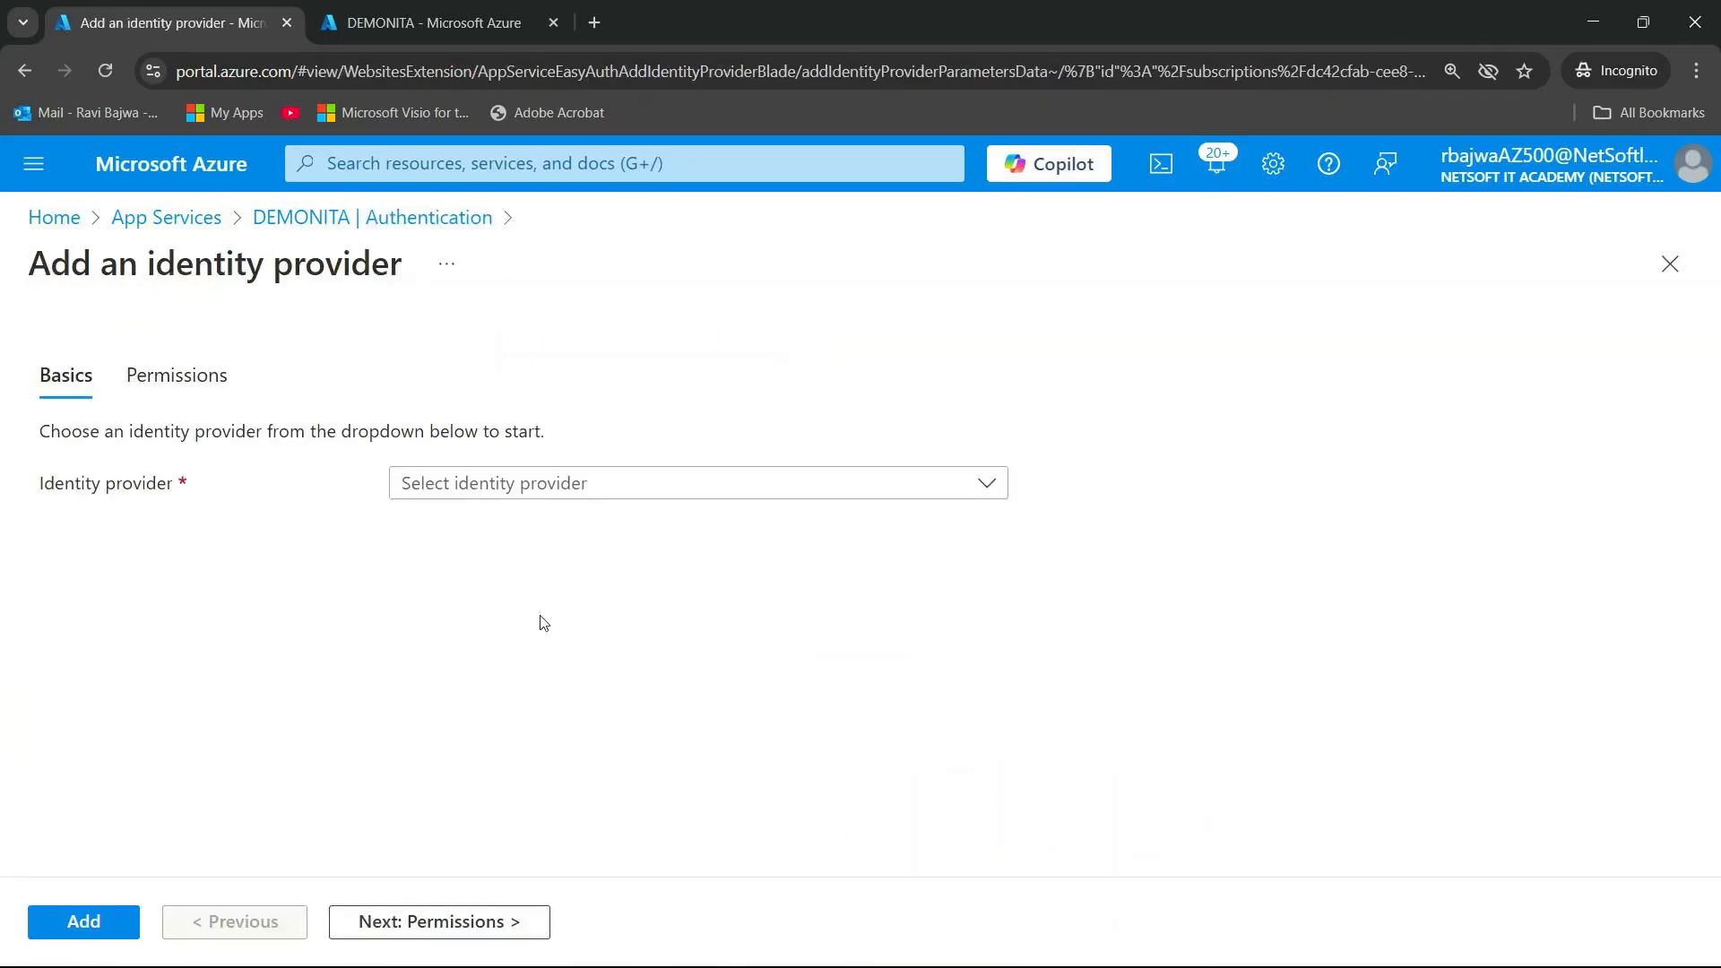
left_click(549, 484)
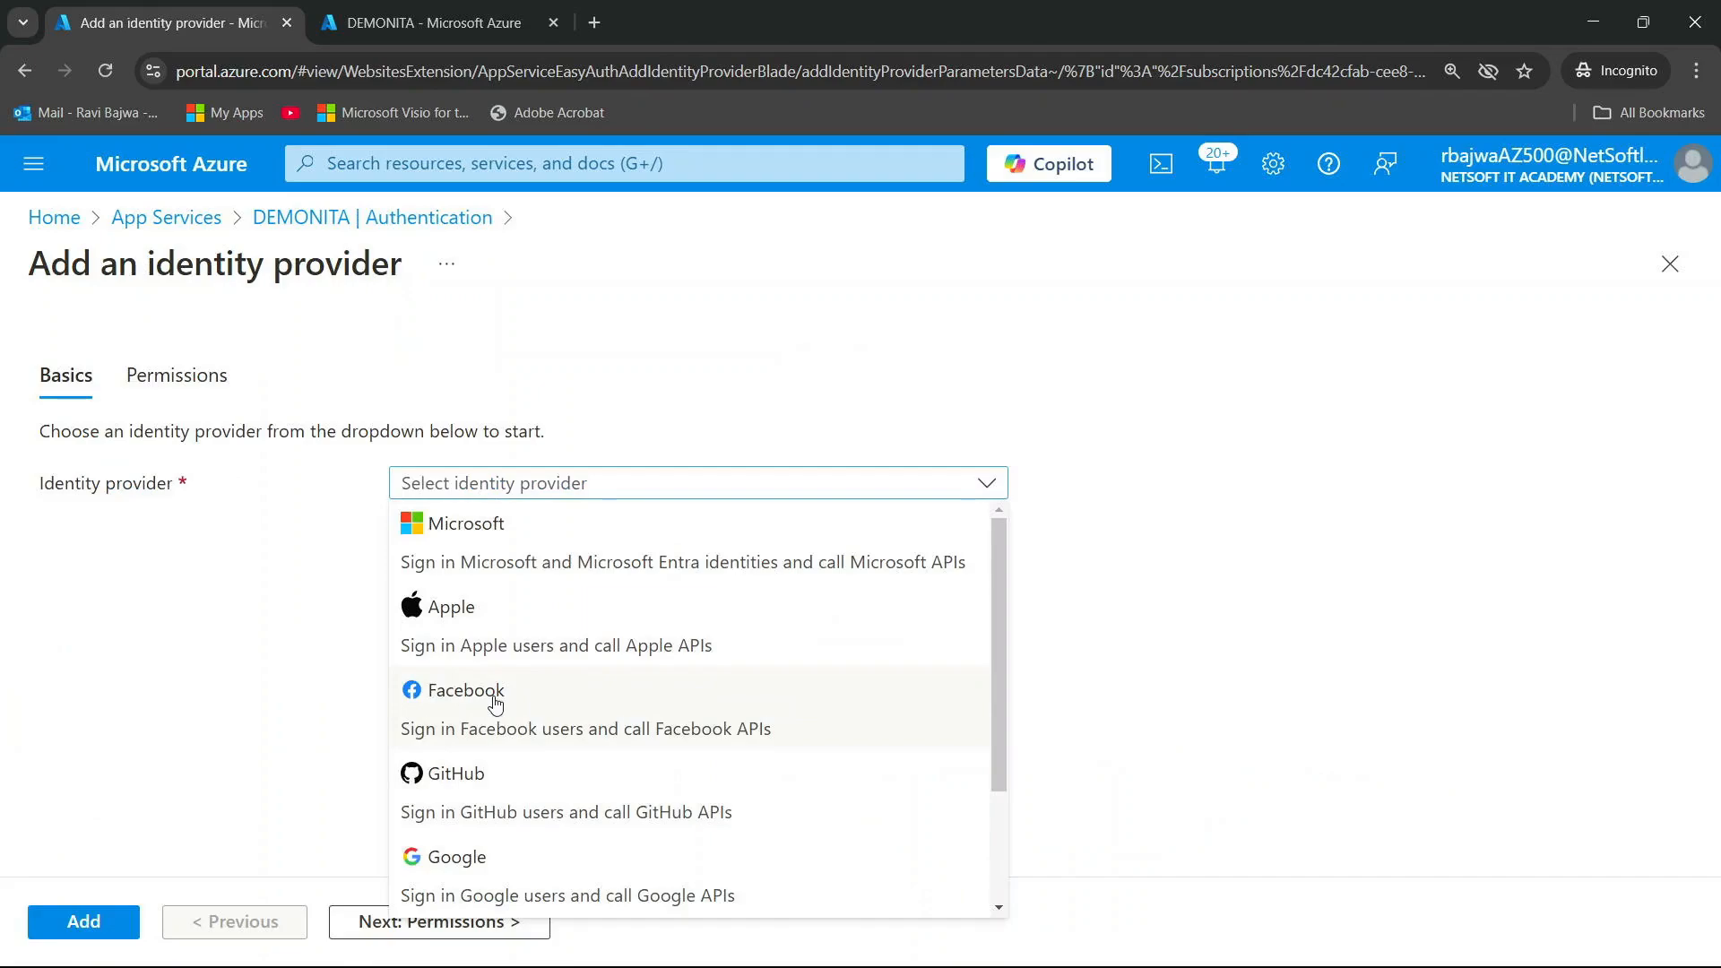
scroll(493, 703, "down", 2)
scroll(495, 694, "up", 2)
scroll(499, 539, "down", 1)
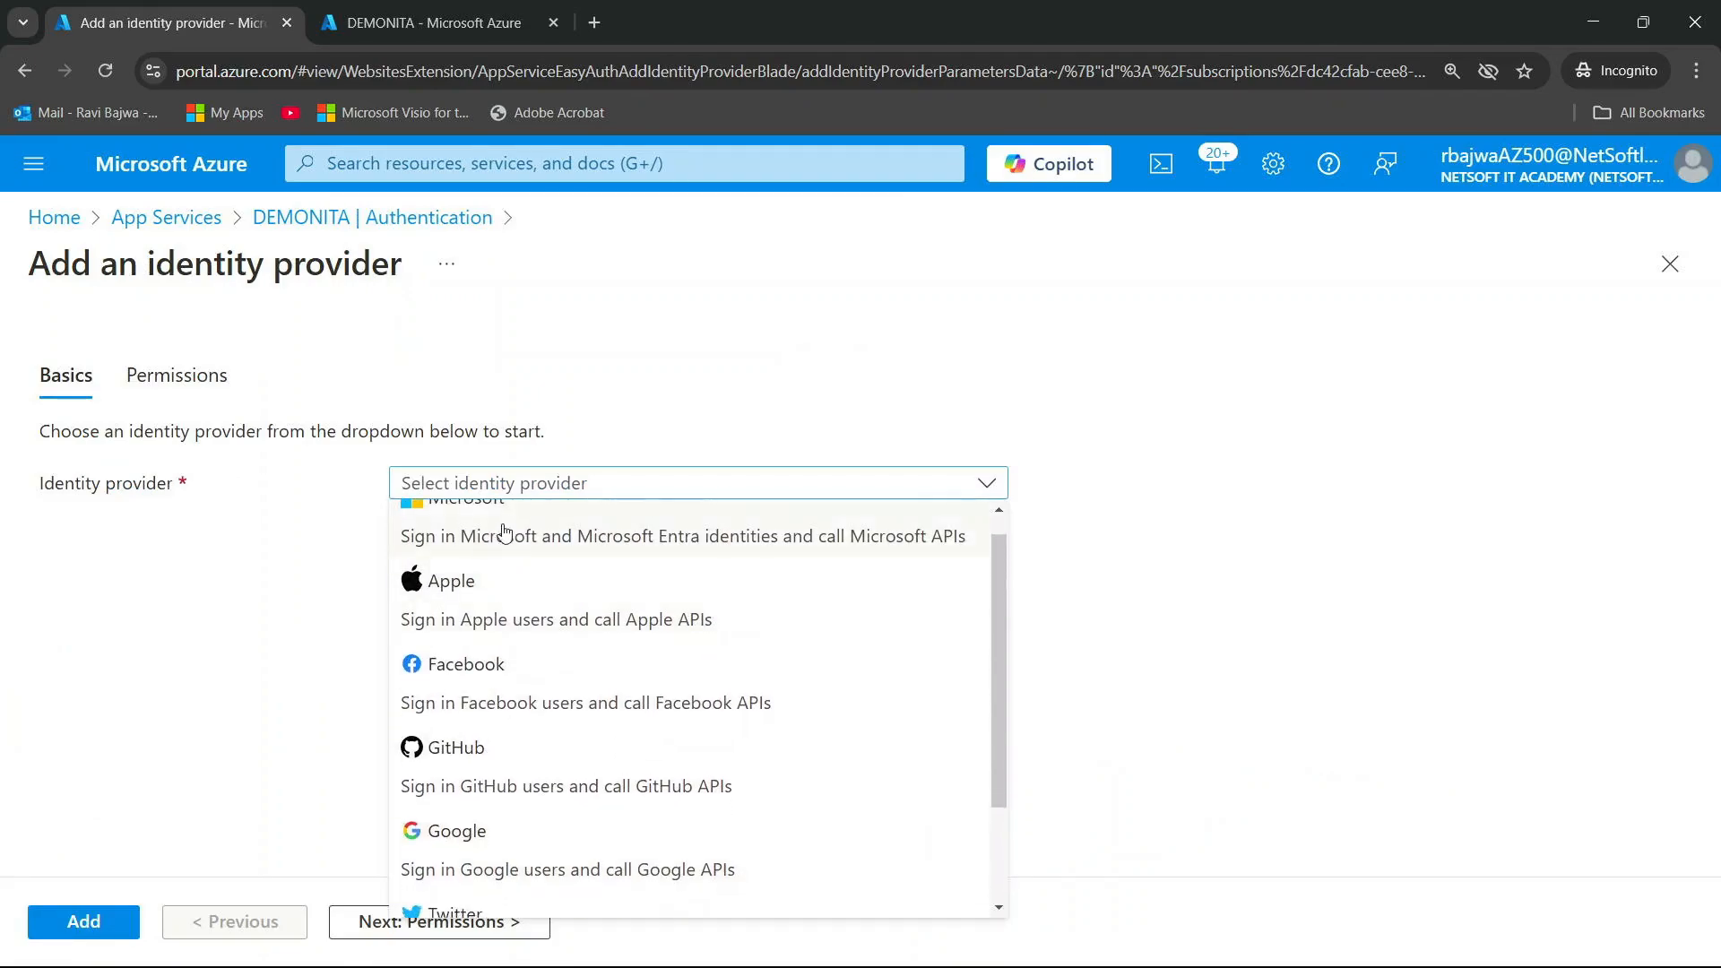
left_click(507, 530)
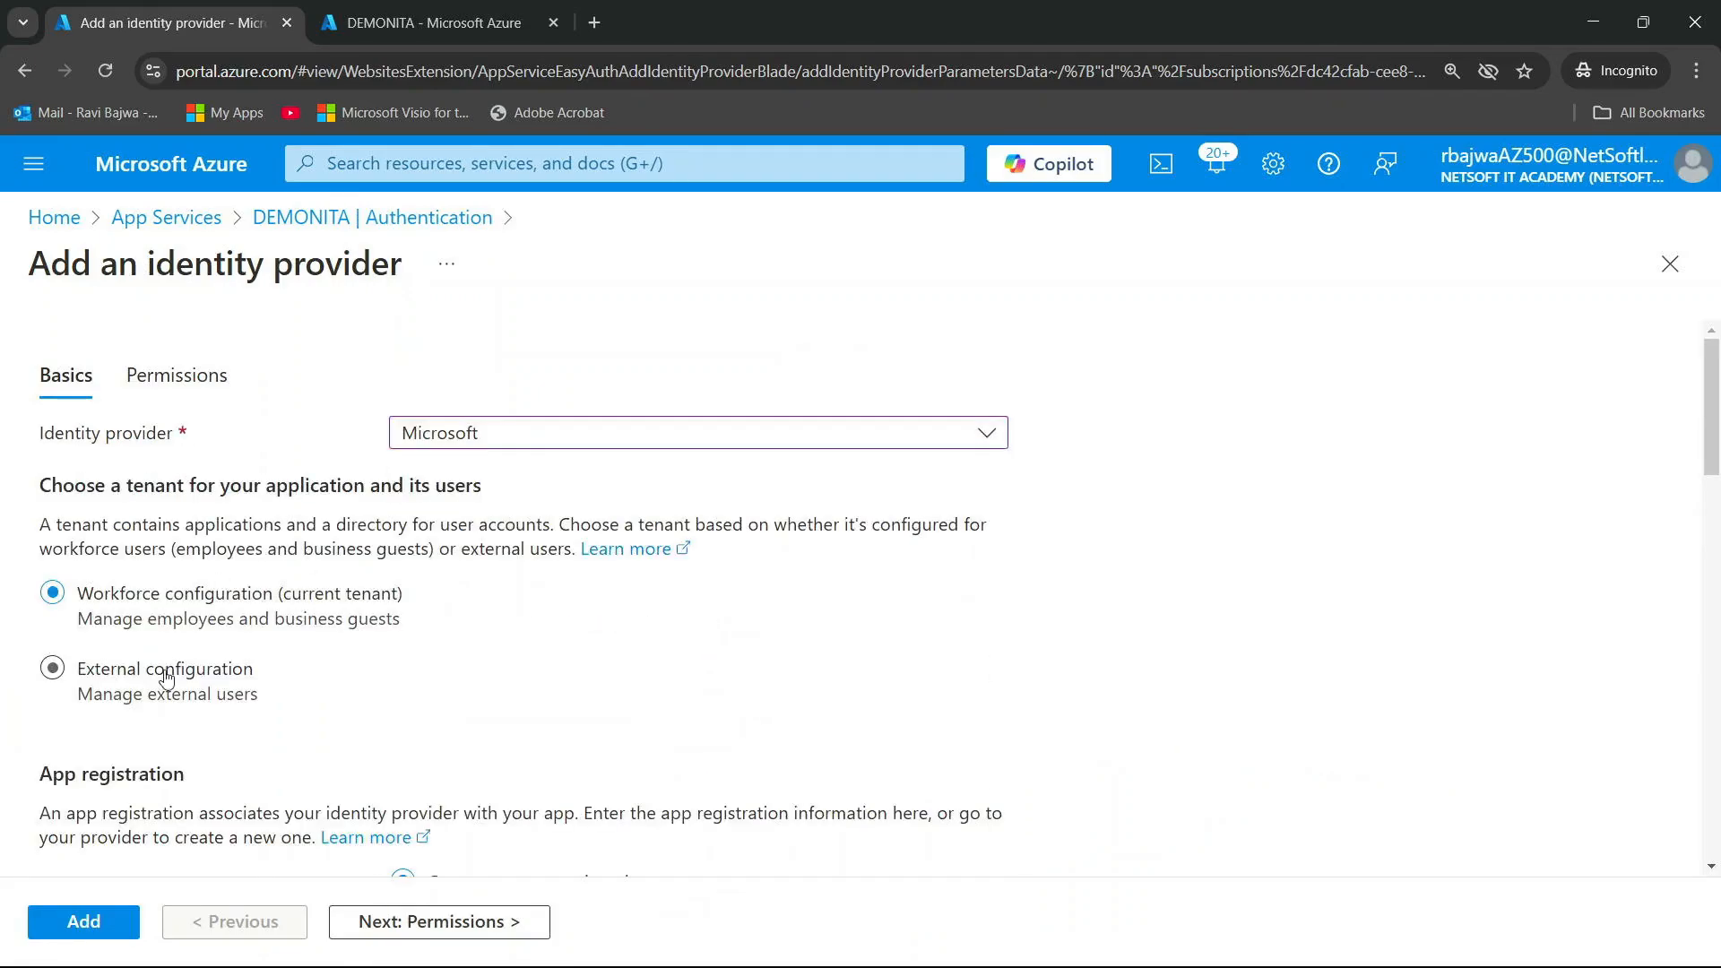
Set the identity provider to use an existing app registration in this directory and select DEMO-APP-REG
scroll(165, 679, "down", 4)
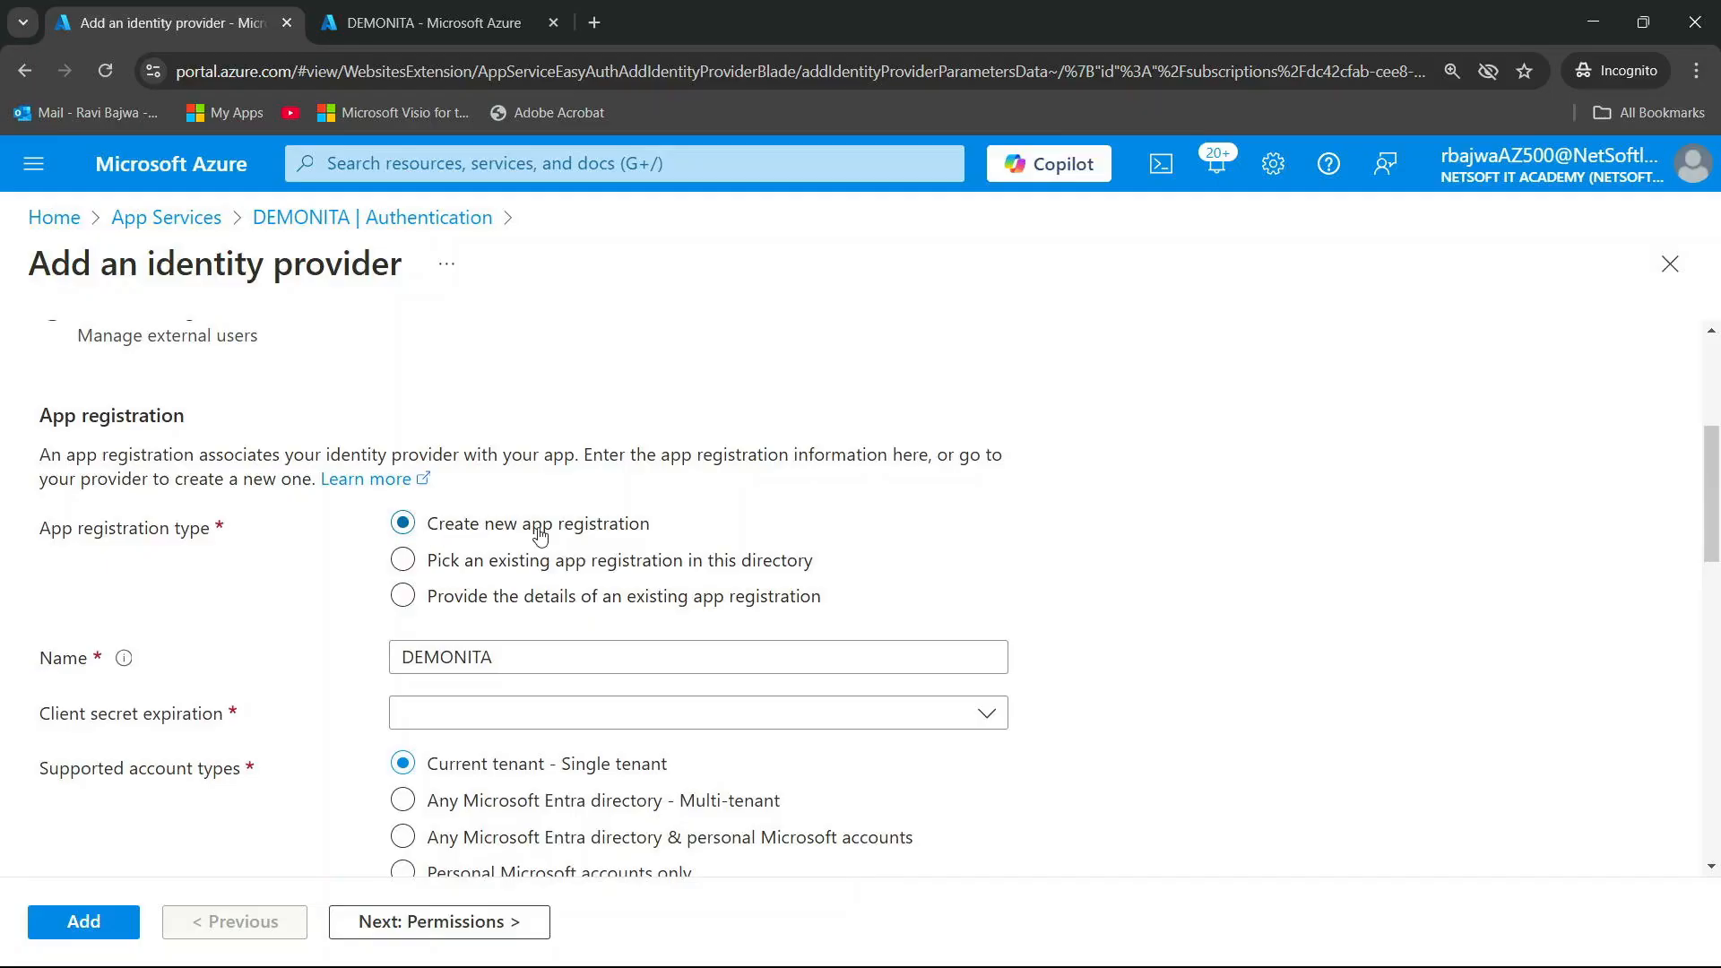
left_click(408, 566)
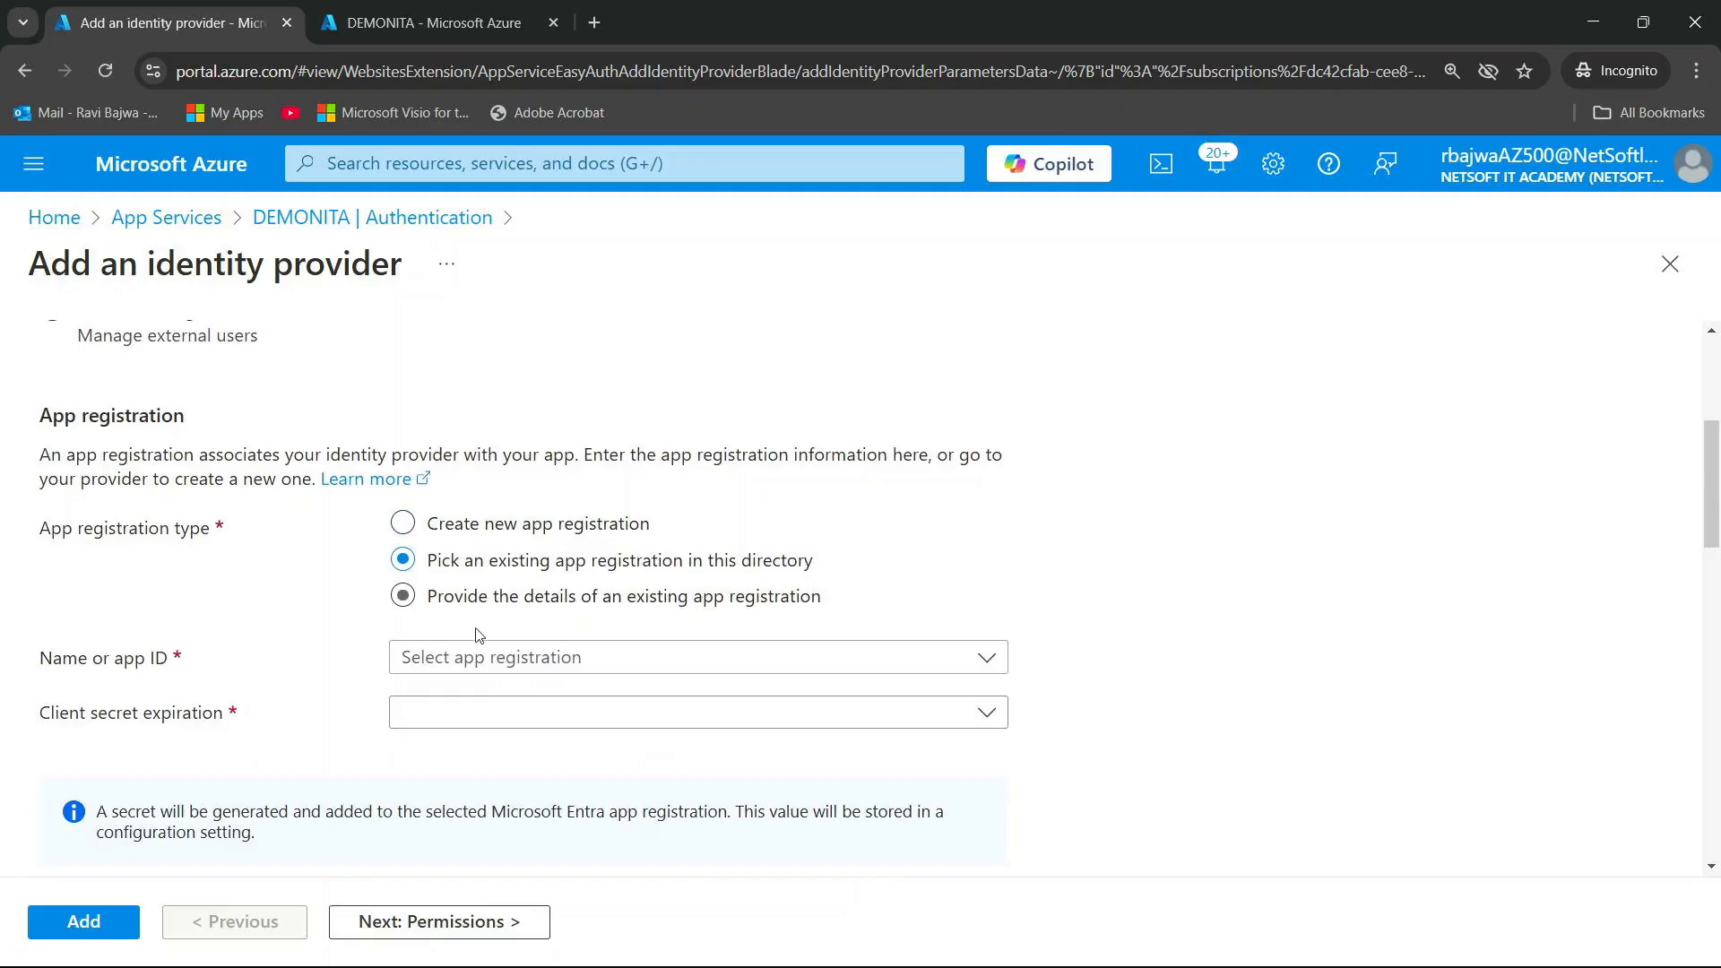
left_click(475, 657)
scroll(468, 475, "down", 1)
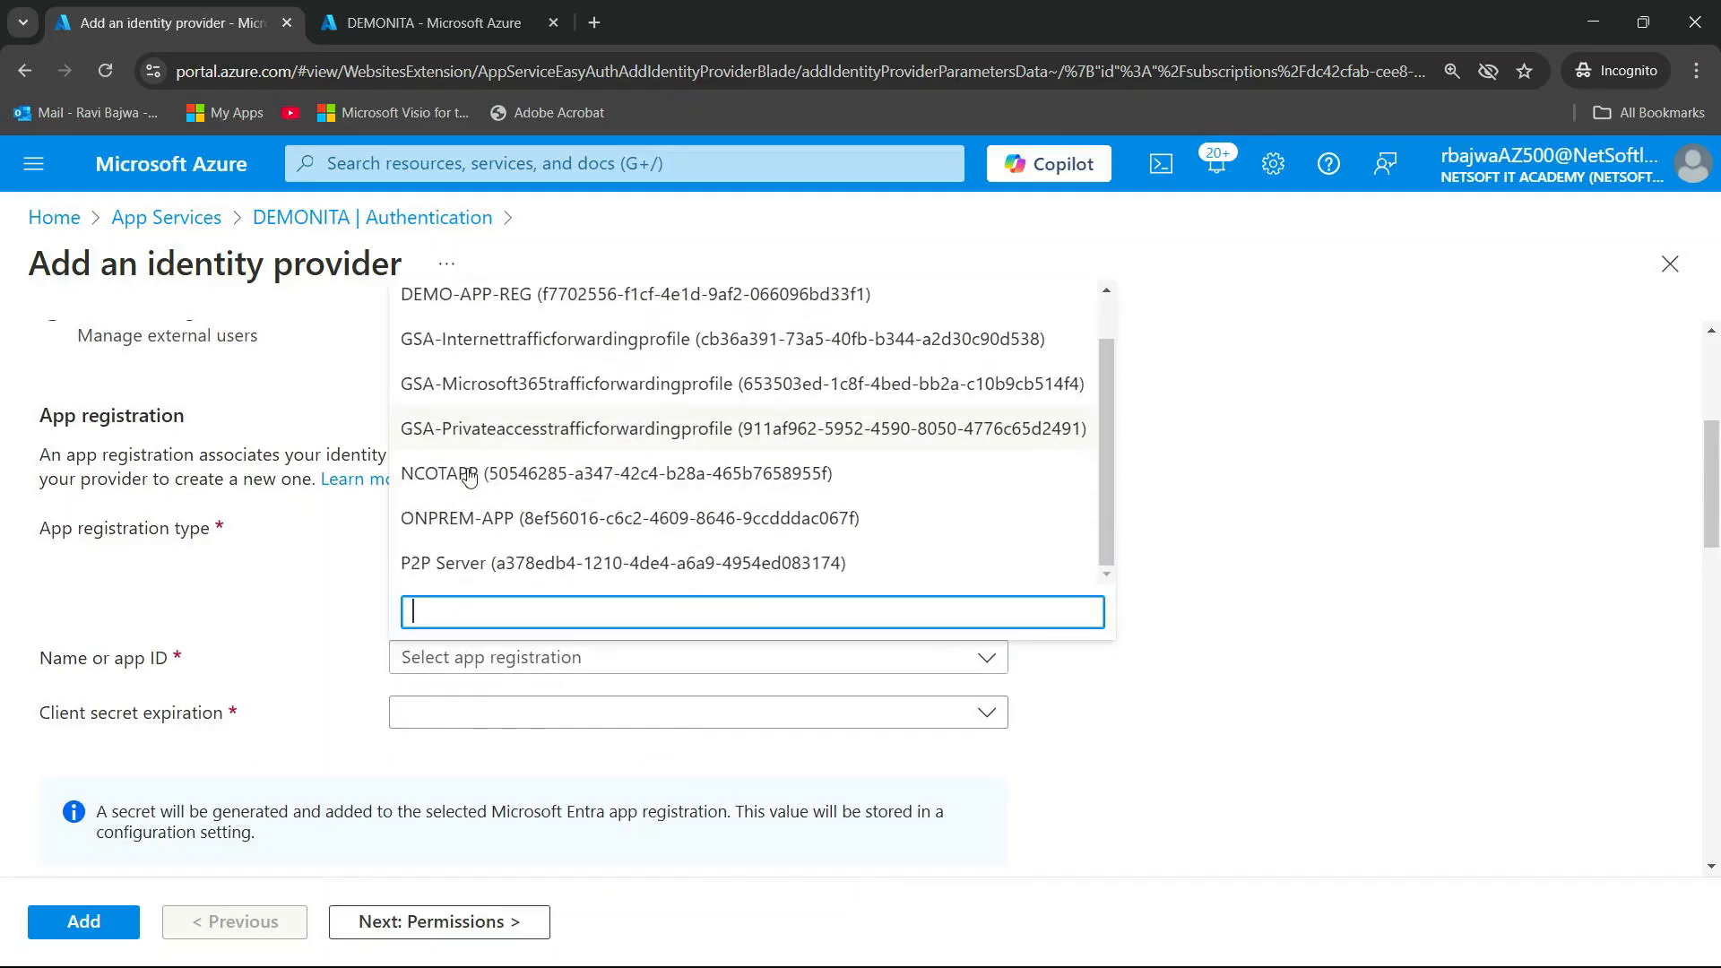
scroll(444, 535, "up", 1)
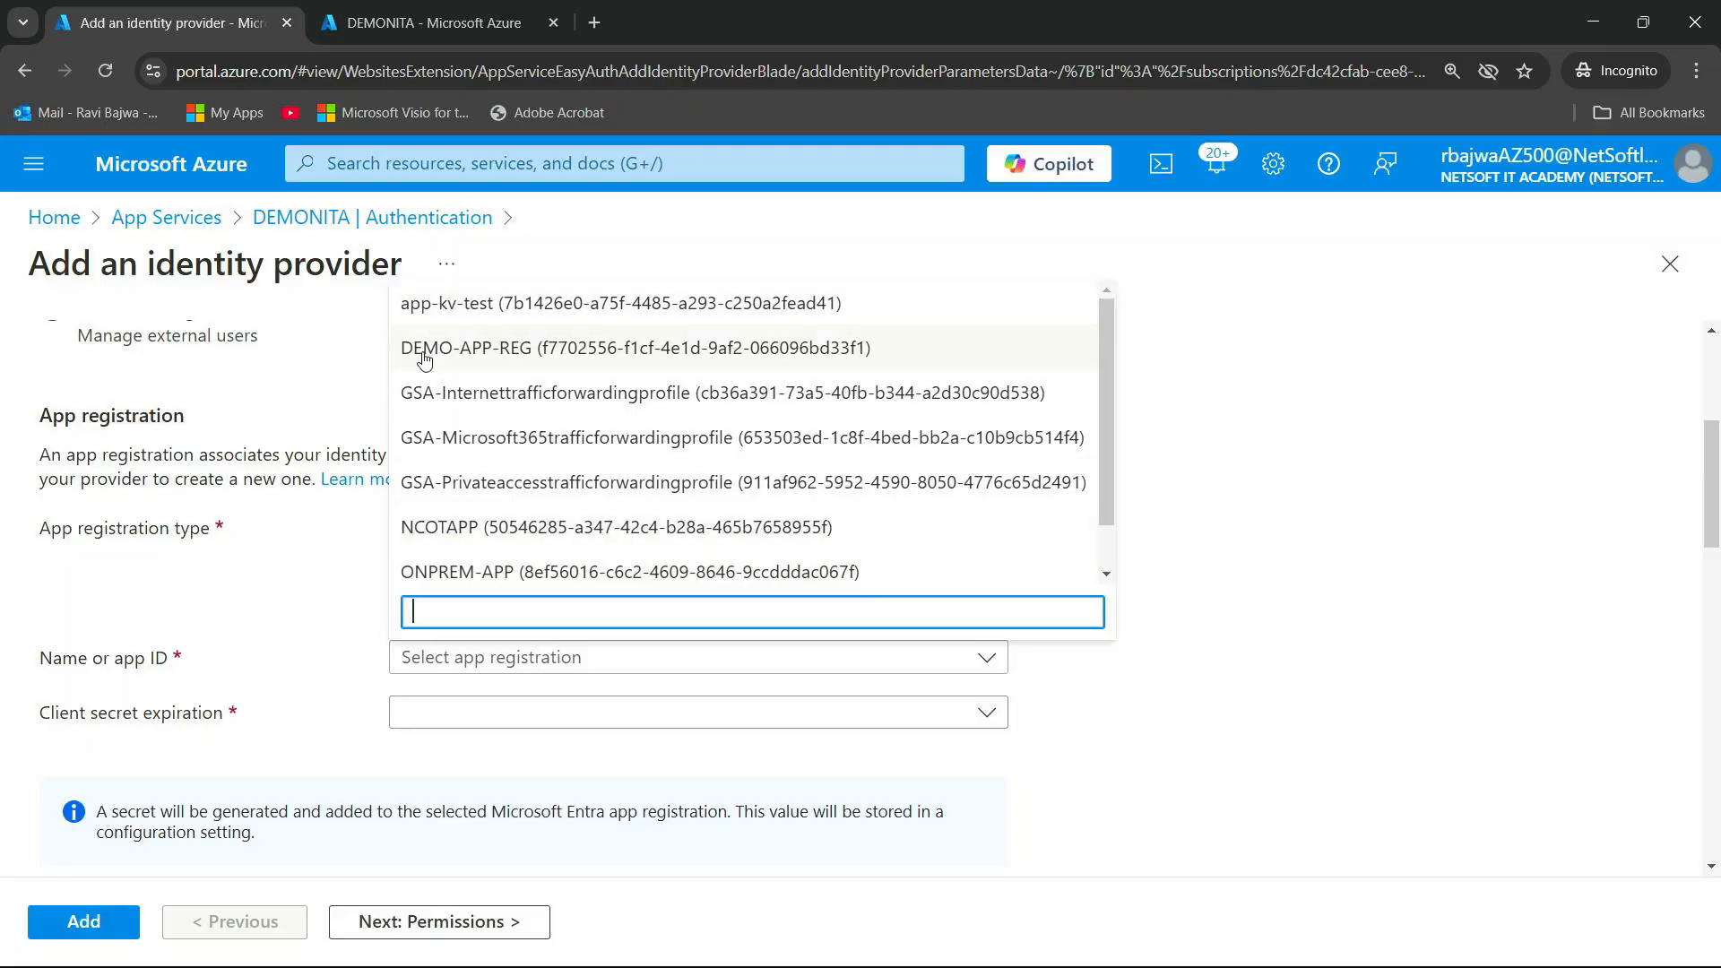
left_click(527, 350)
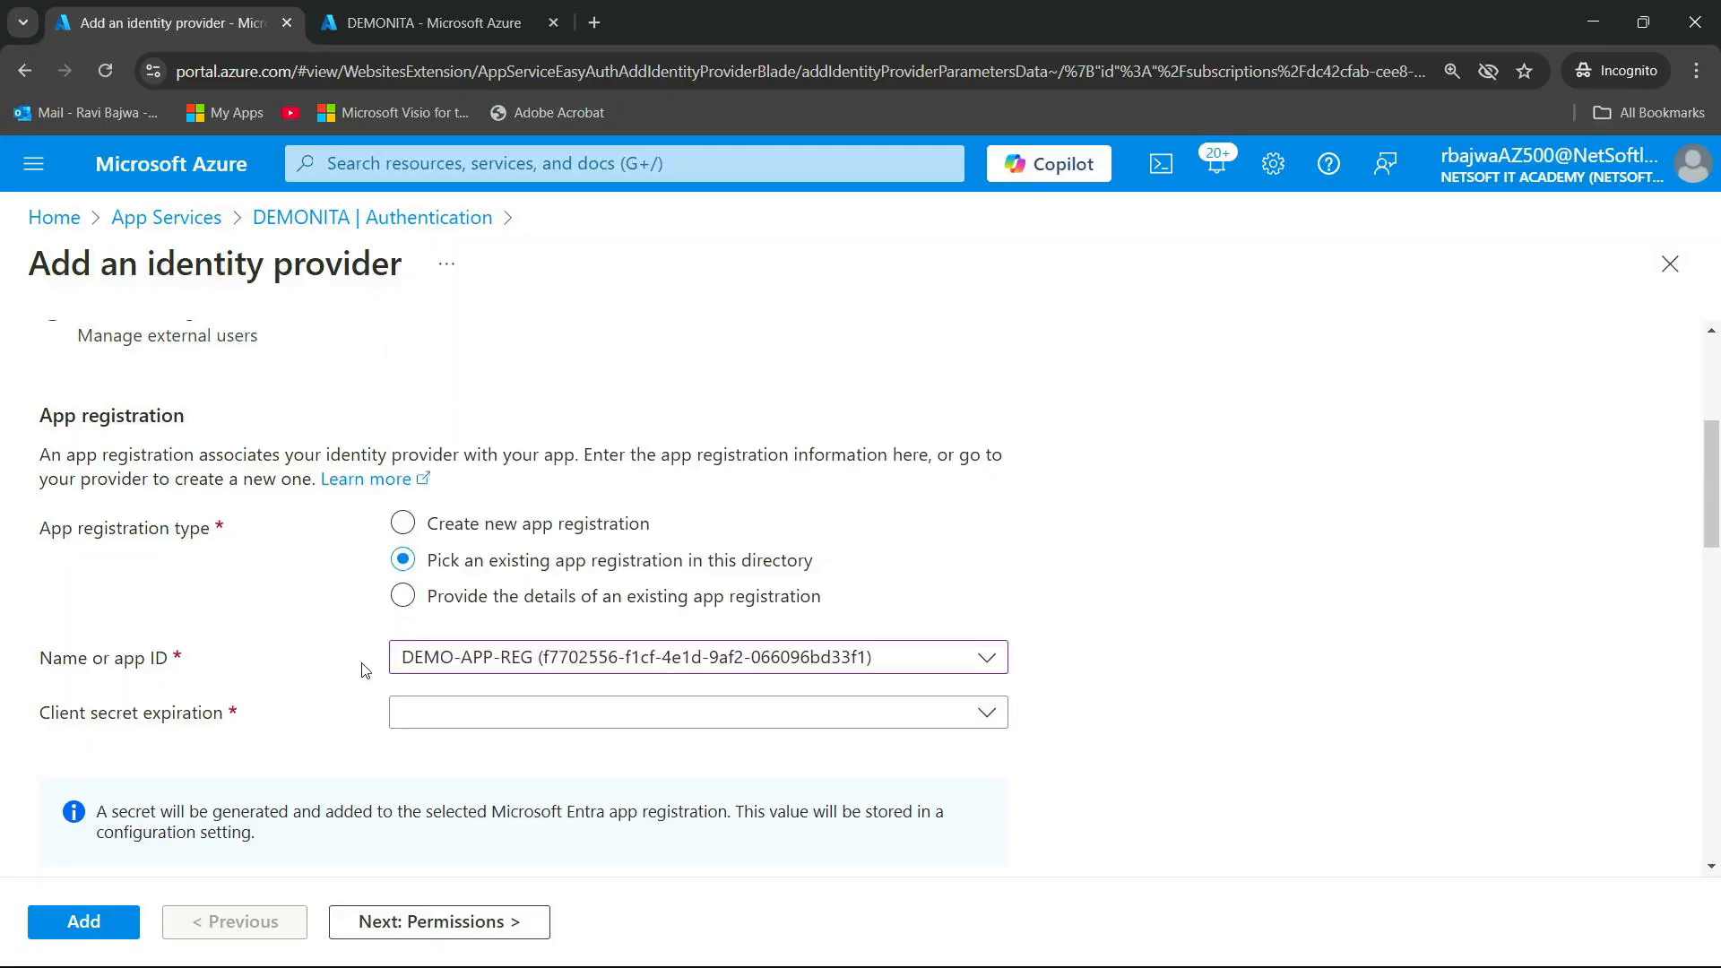
Set the client secret expiration to the recommended 180 days and add the Microsoft identity provider
scroll(367, 731, "down", 1)
left_click(496, 628)
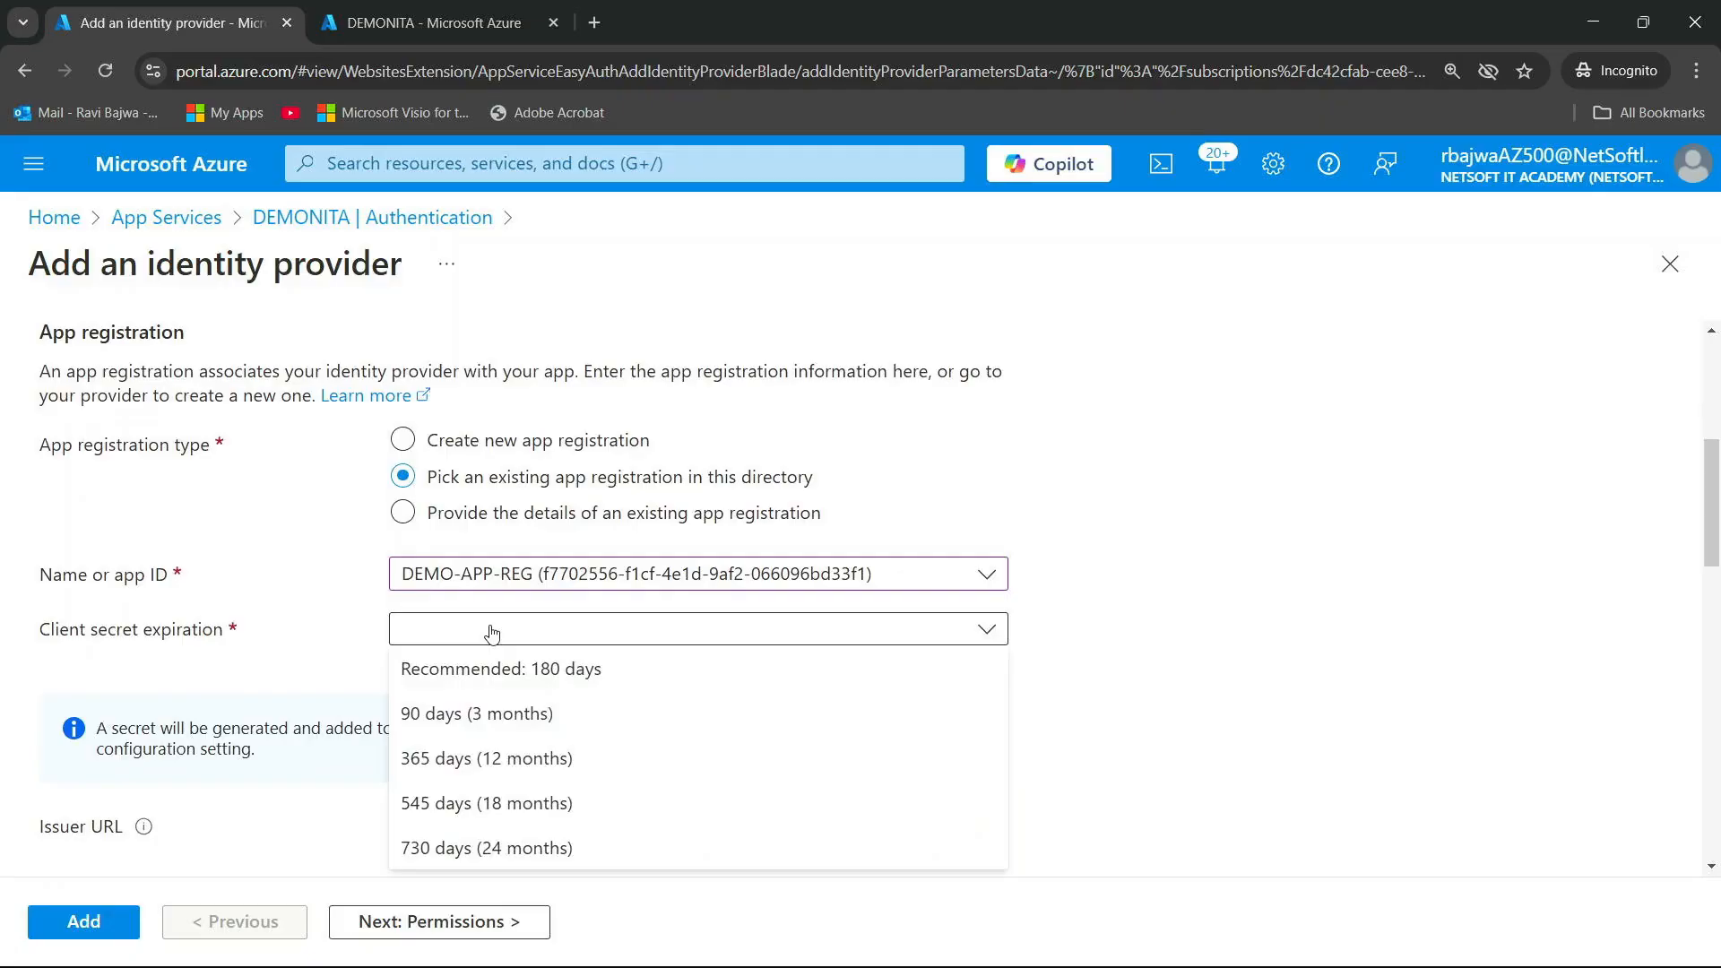
left_click(426, 674)
scroll(338, 653, "down", 10)
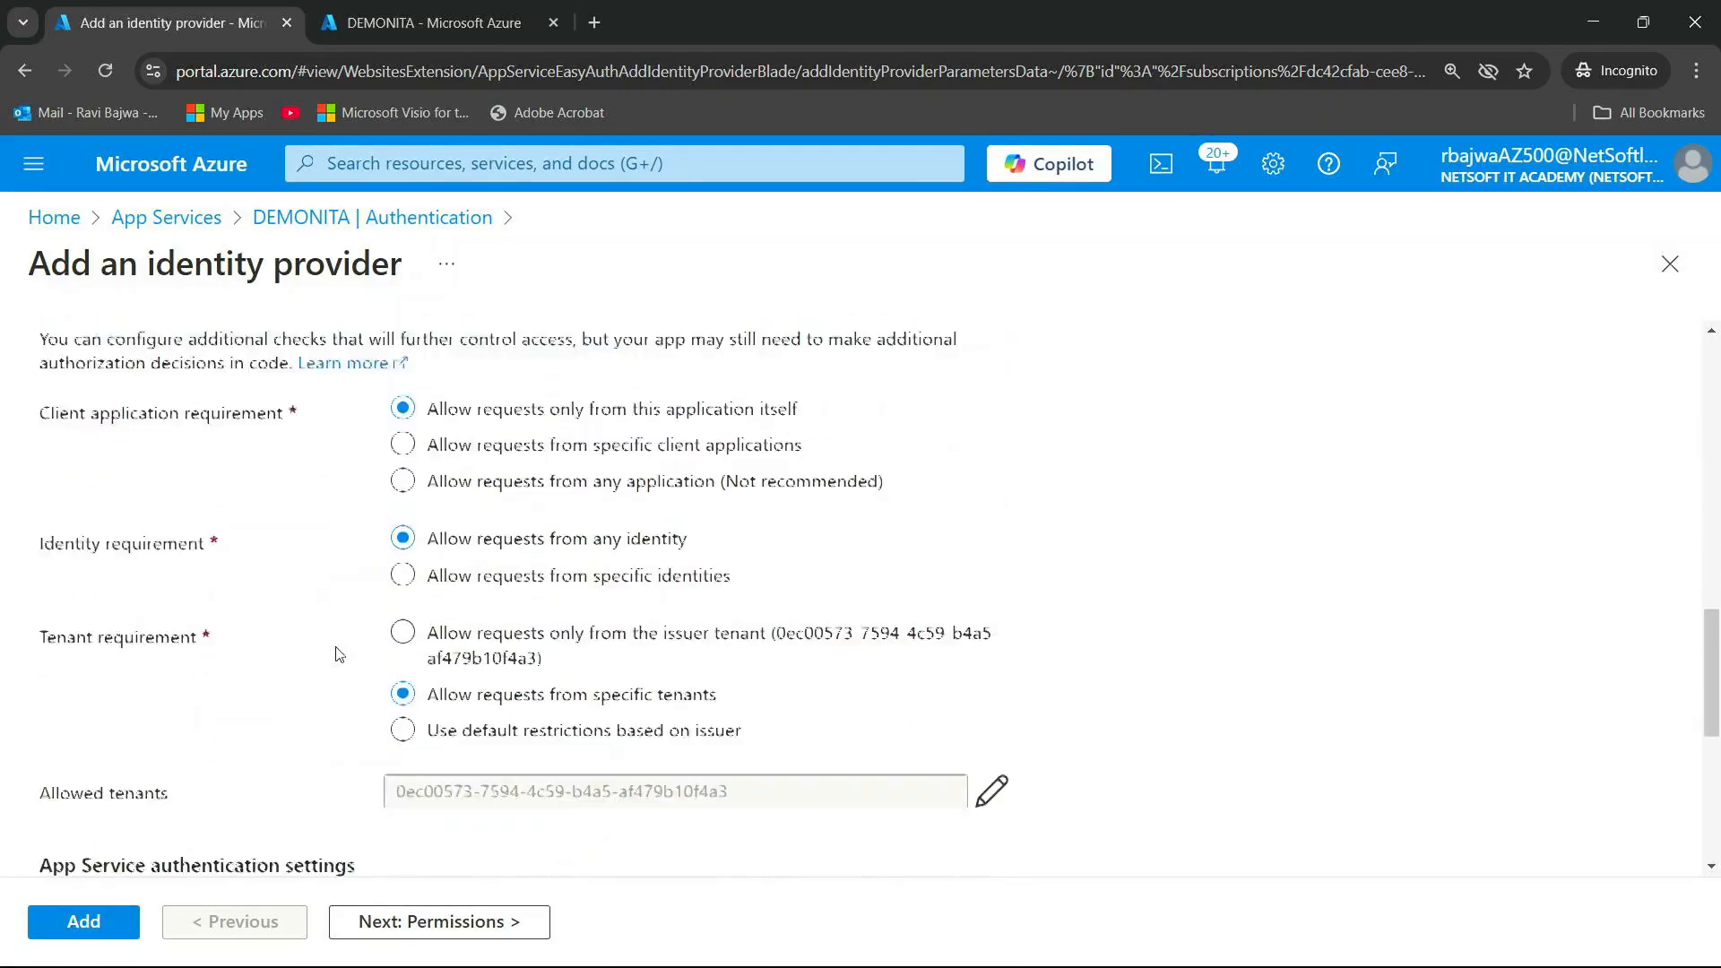
left_click(108, 921)
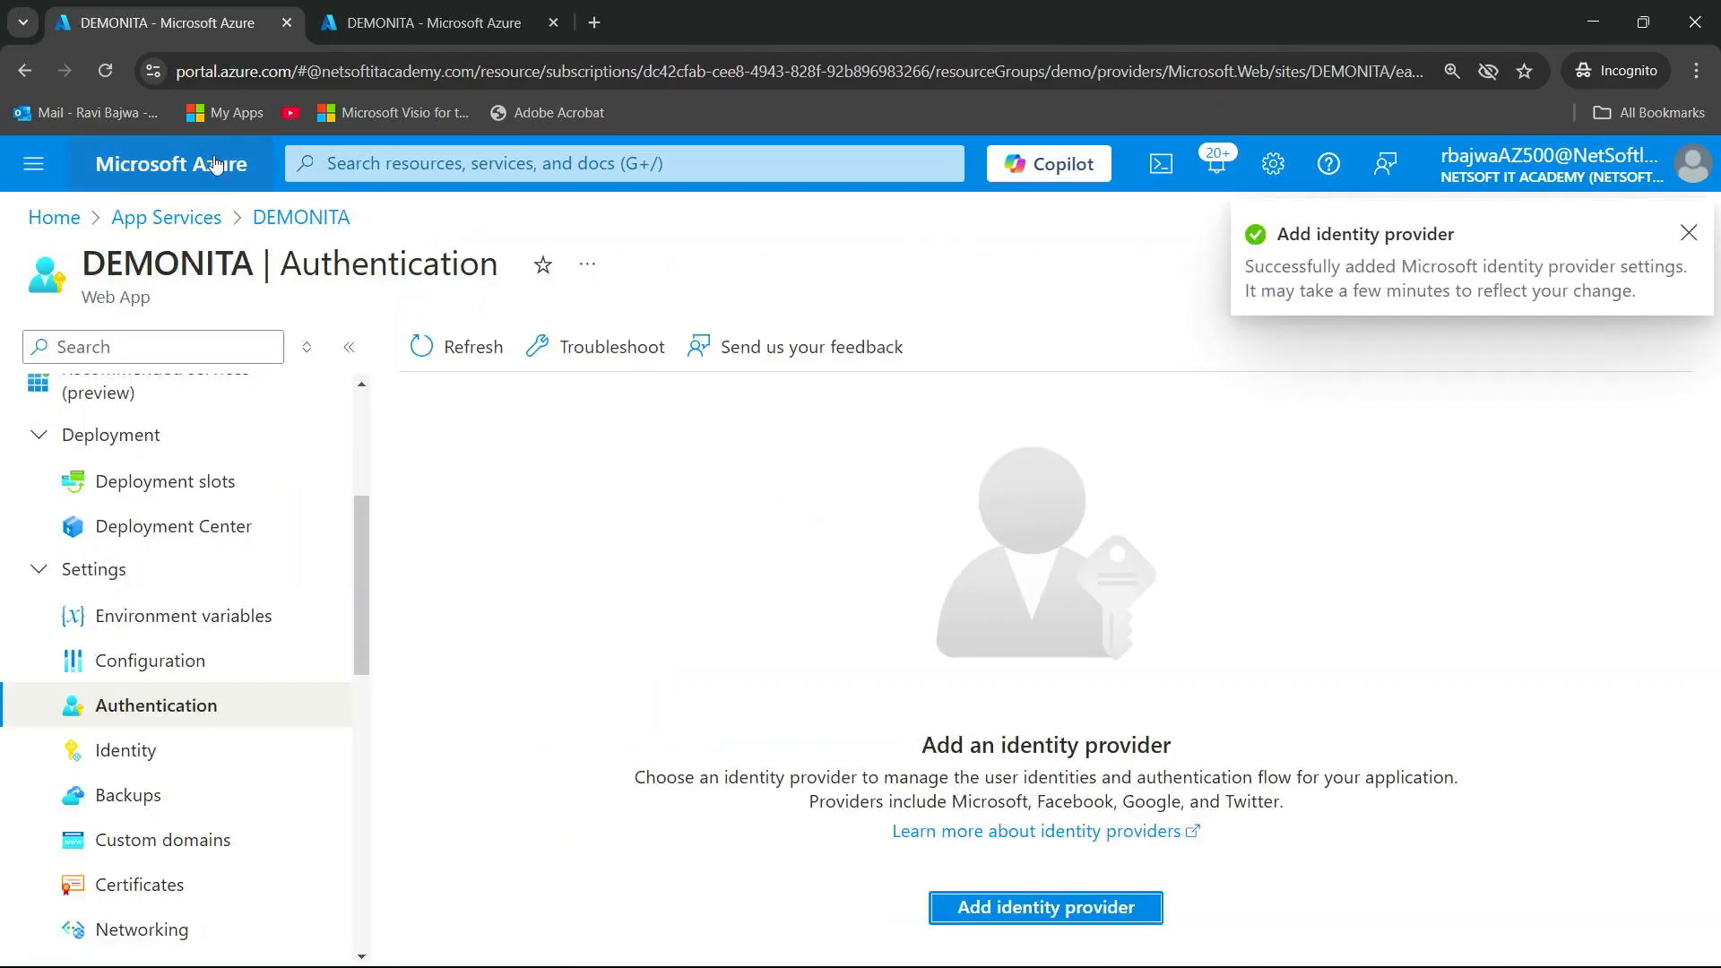
Refresh the web app's Authentication page, review its authentication settings and identity provider, and return to the portal home page
left_click(467, 355)
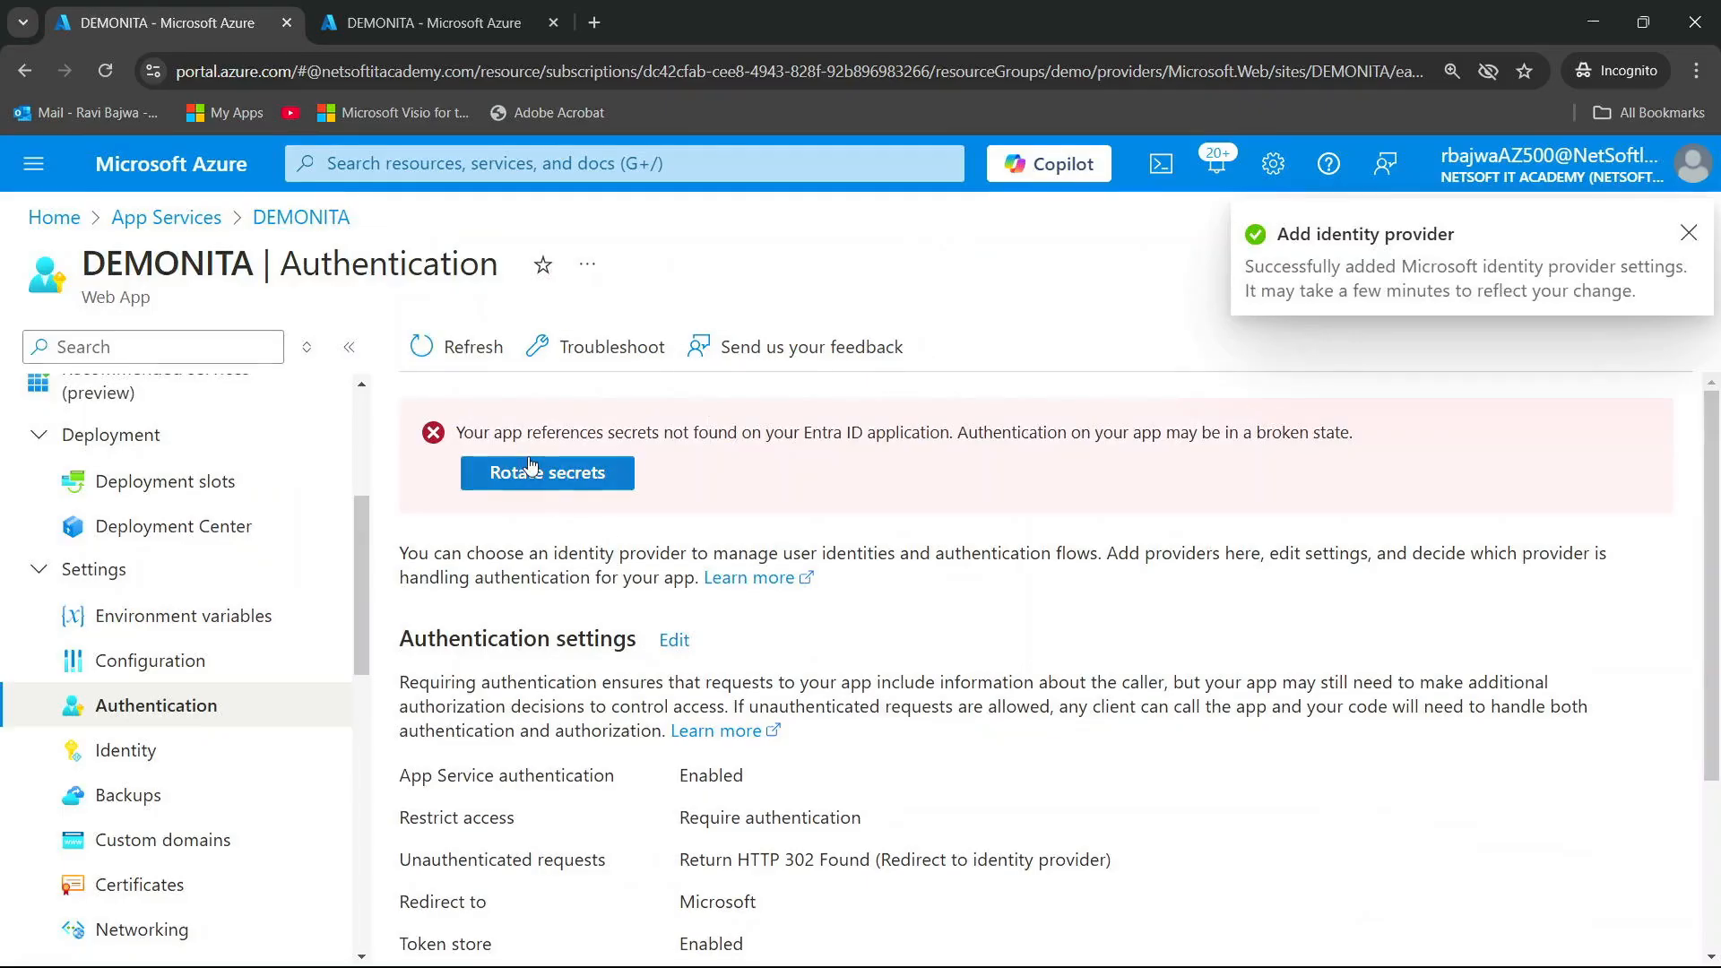
left_click(453, 355)
left_click(454, 355)
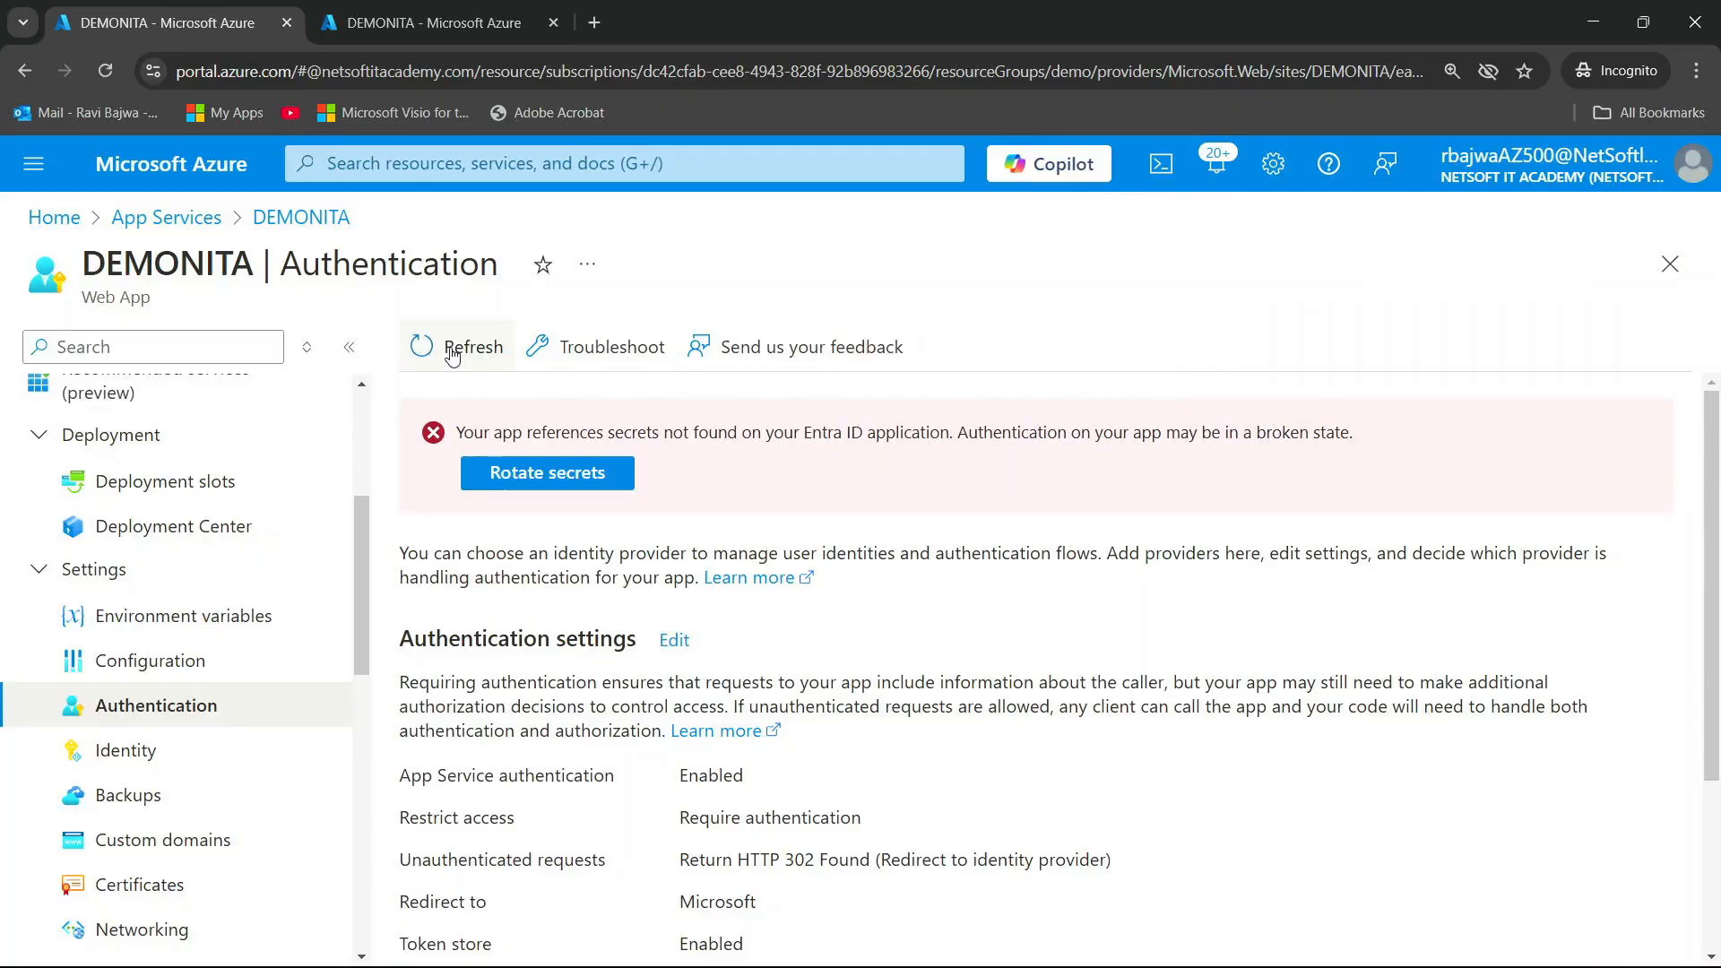
left_click(453, 355)
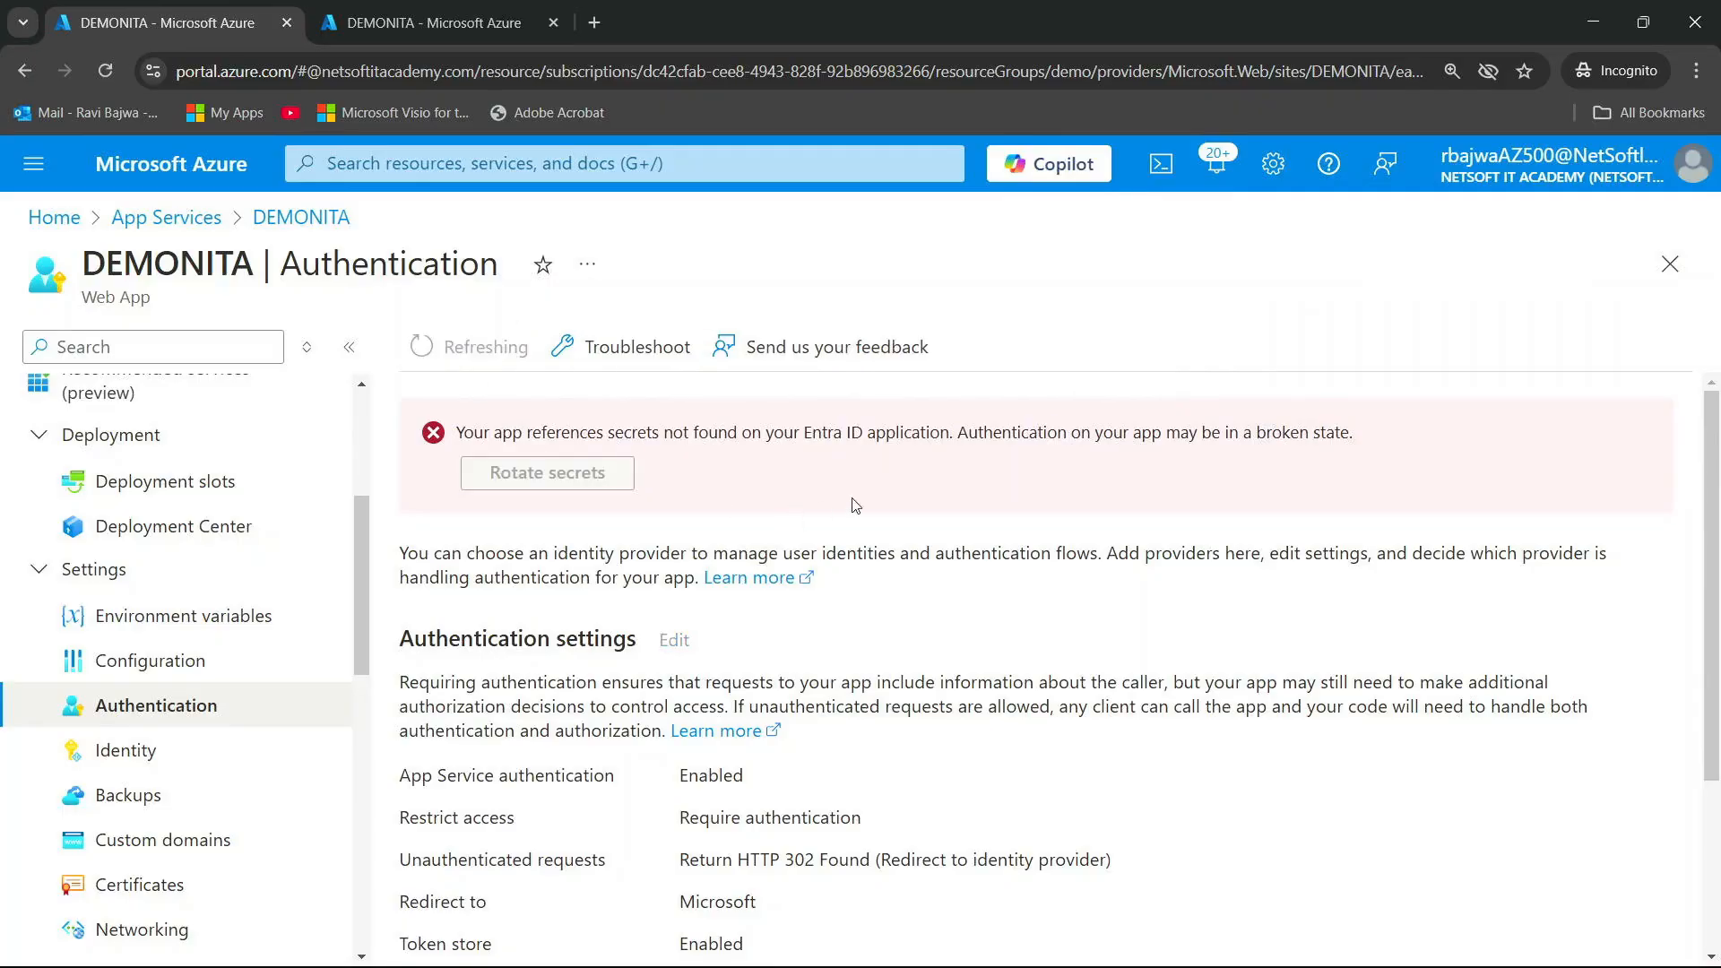
scroll(751, 618, "down", 3)
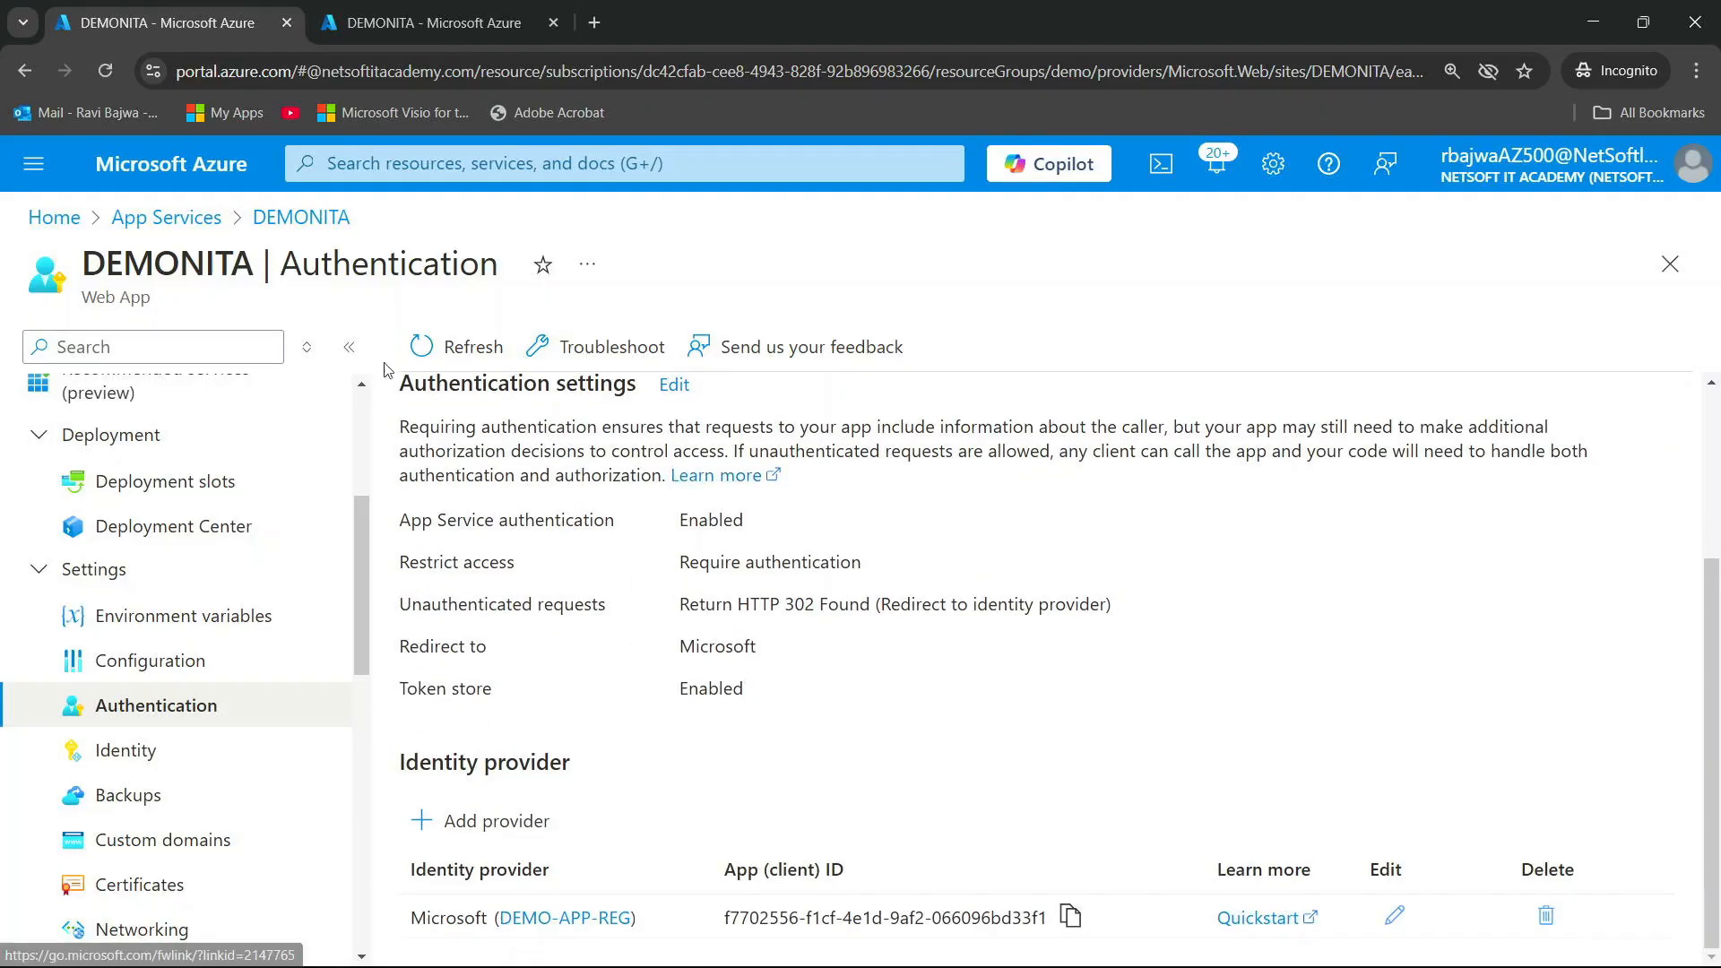
left_click(173, 164)
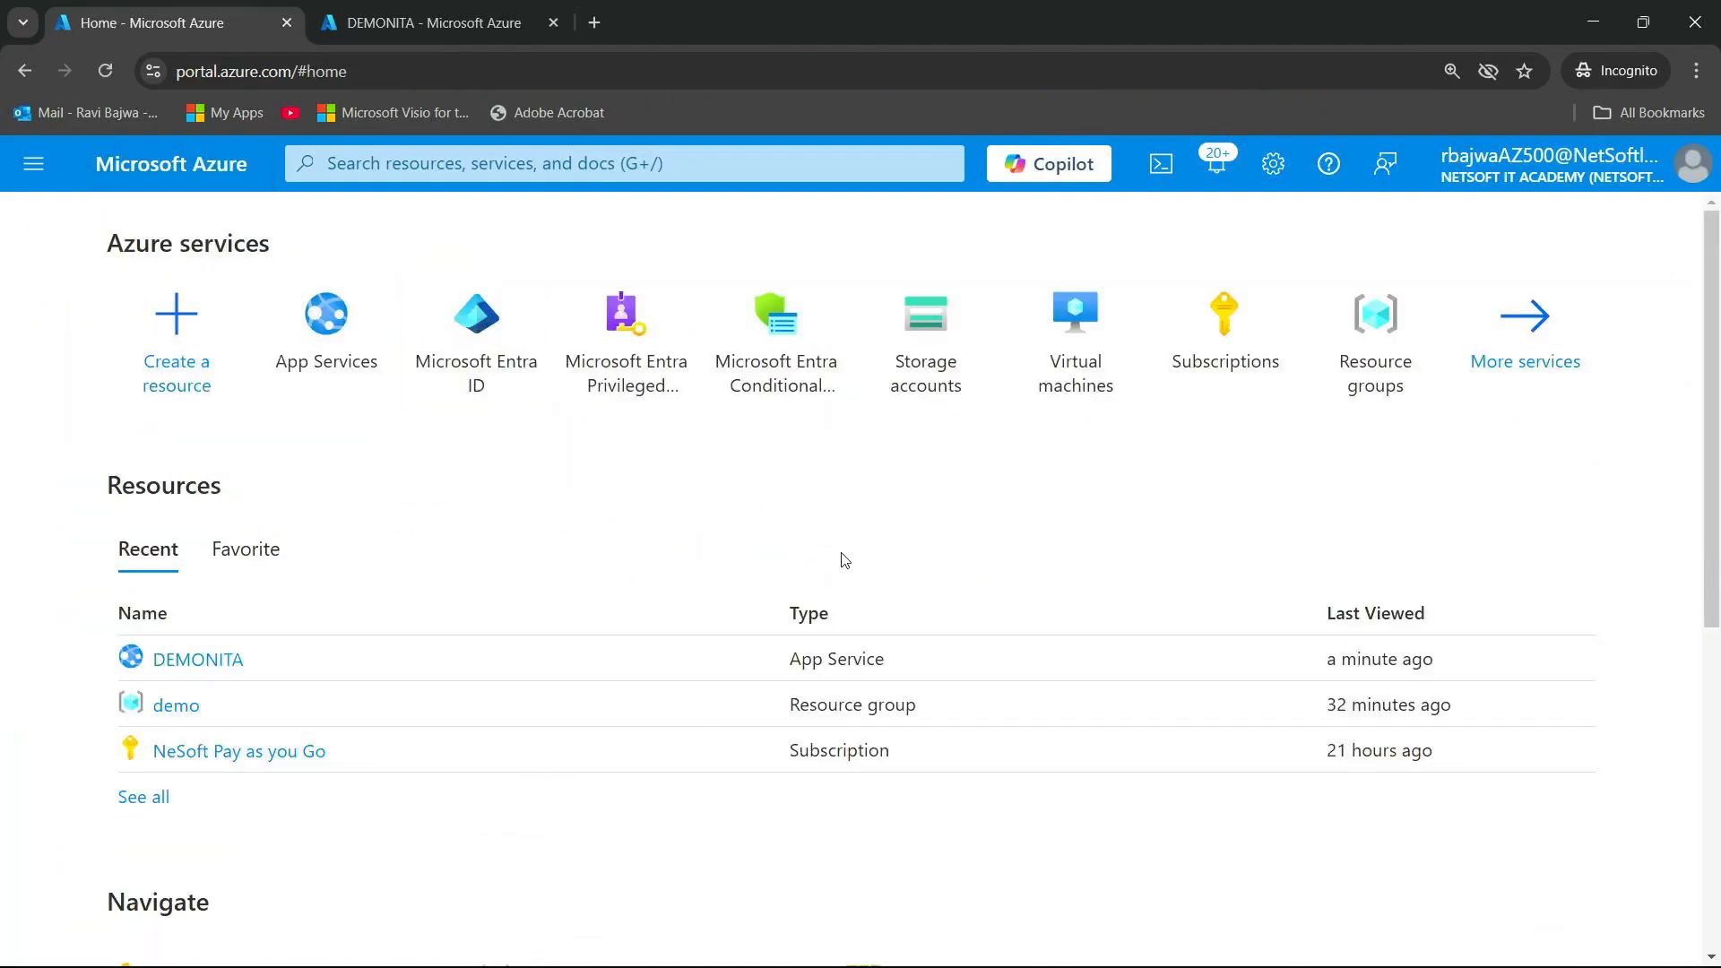
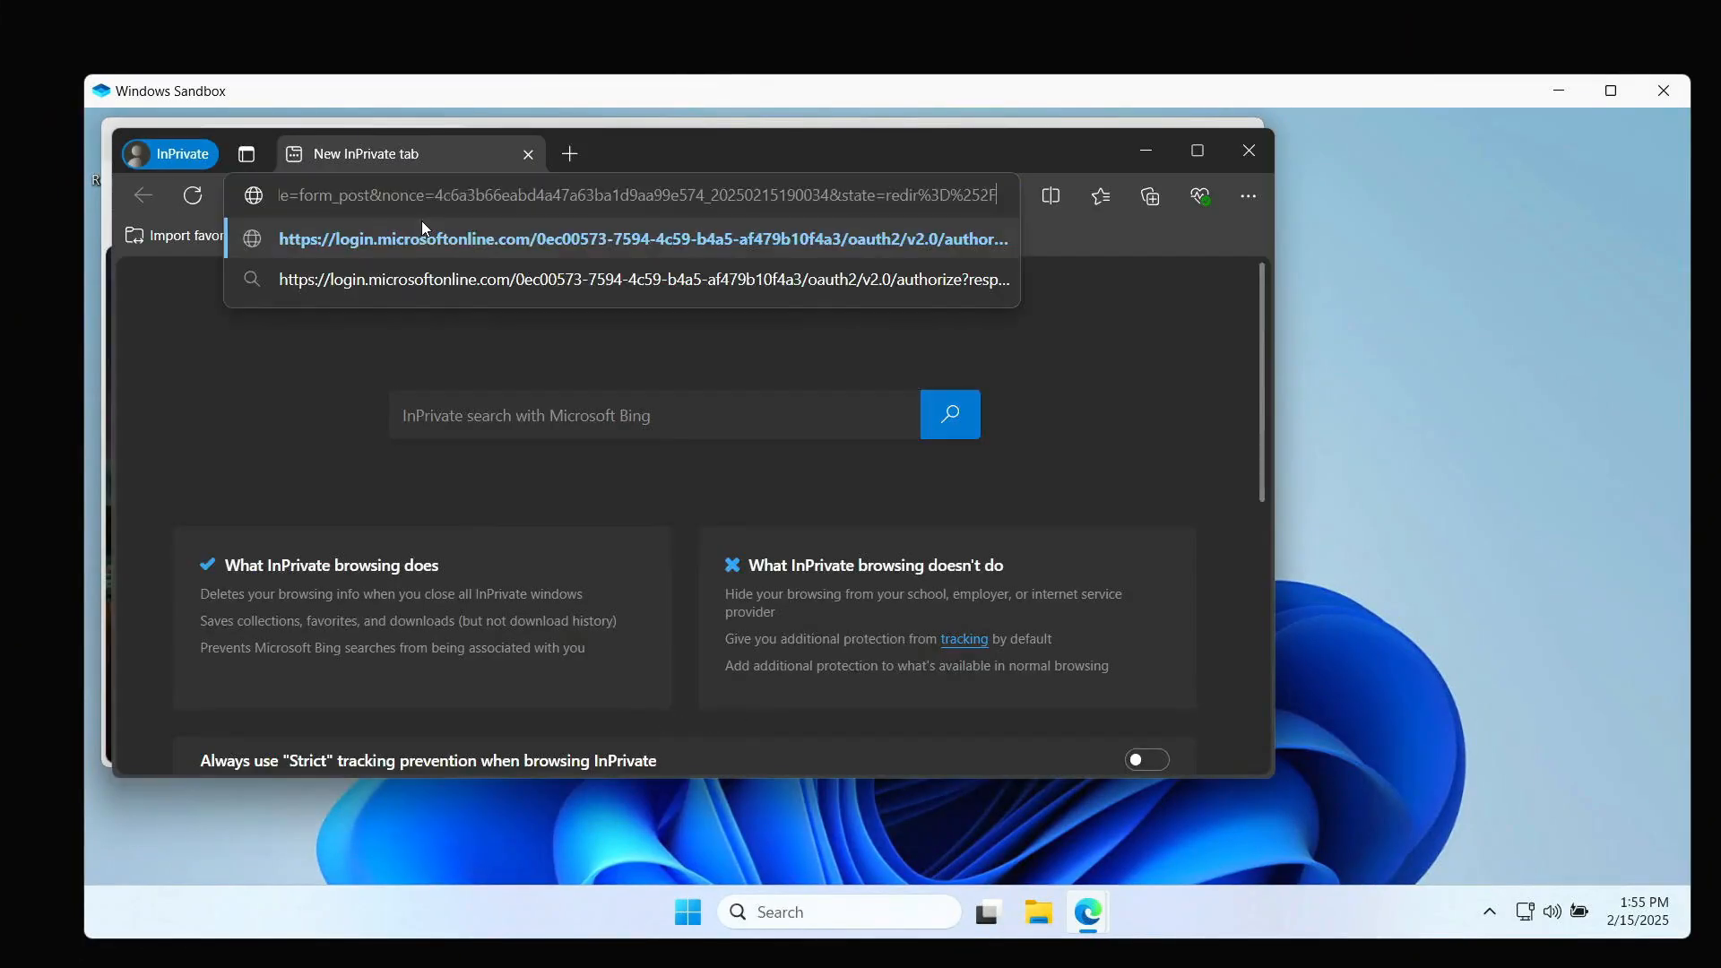
Copy DEMONITA's default domain, switch to the InPrivate browser window in Windows Sandbox and open demonita.azurewebsites.net there
key("ctrl+a")
key("Escape")
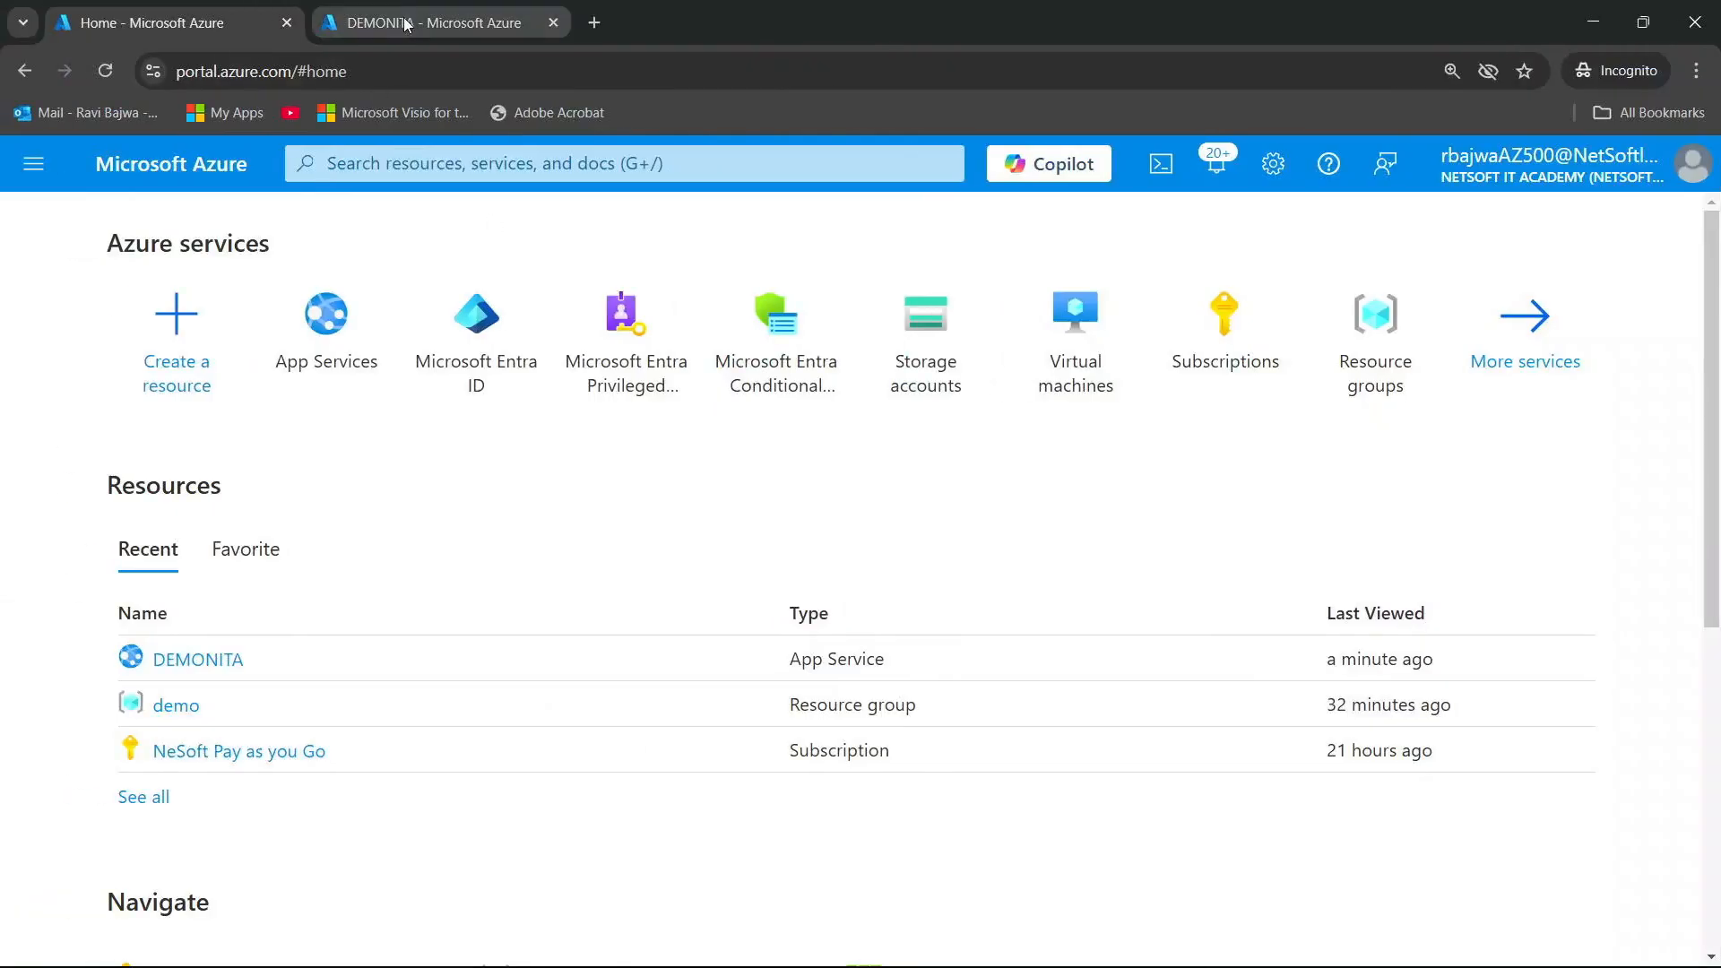
left_click(406, 24)
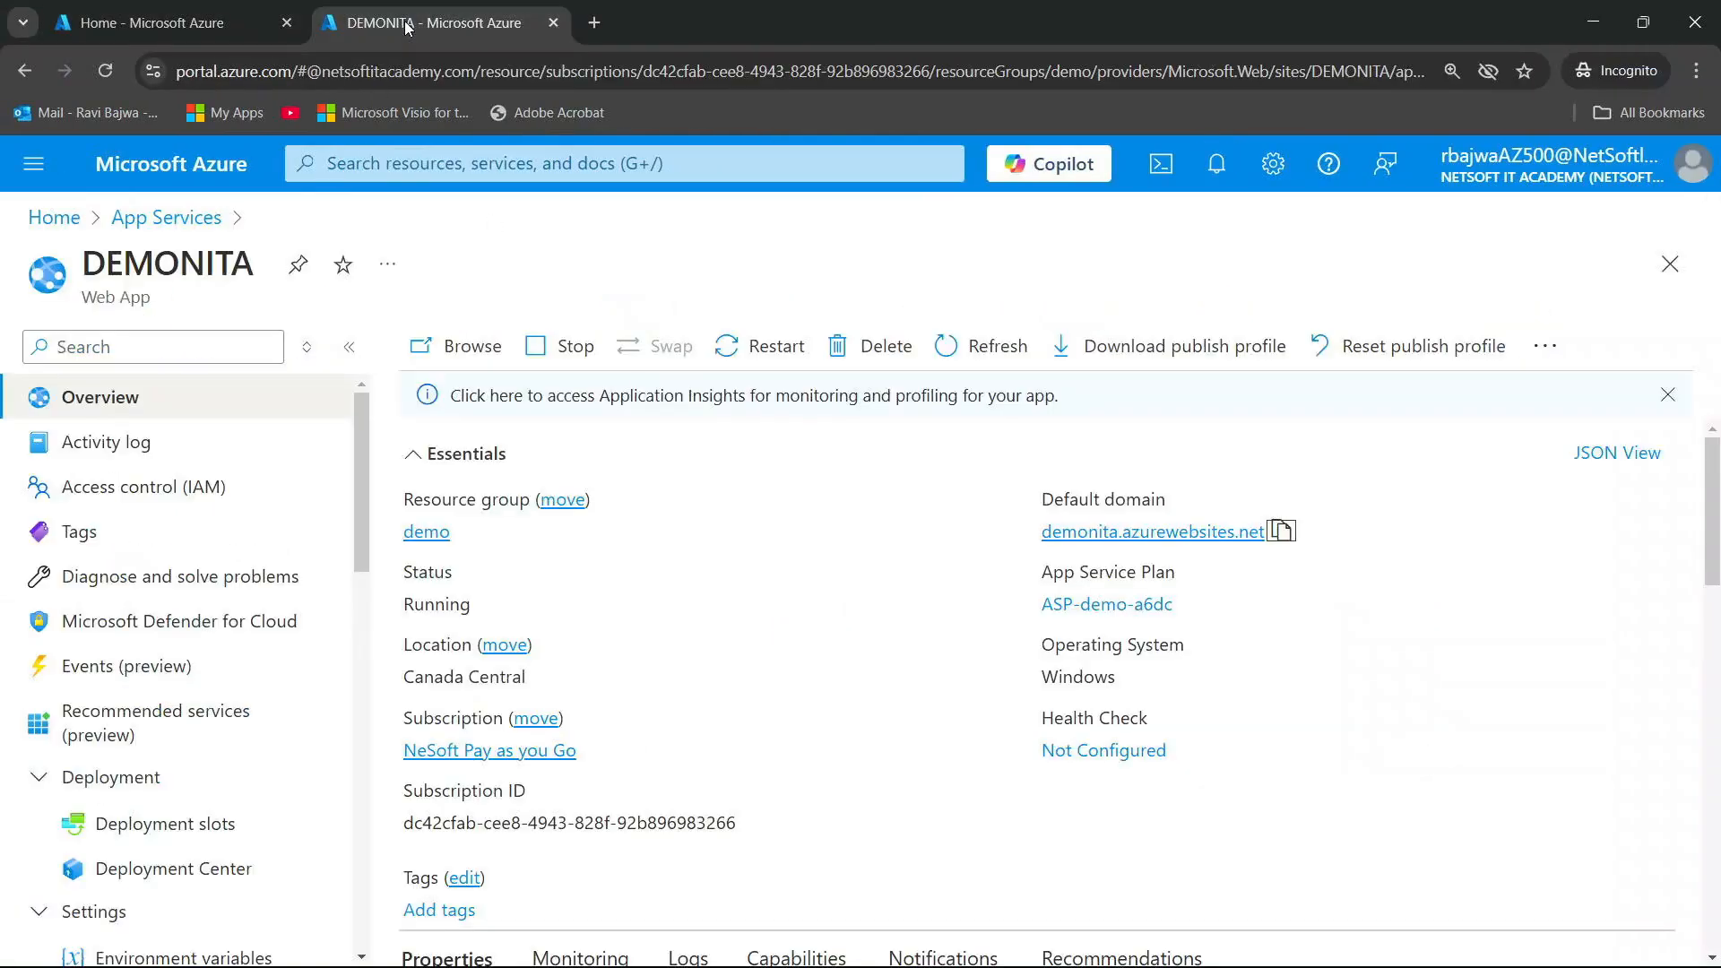
left_click(1281, 531)
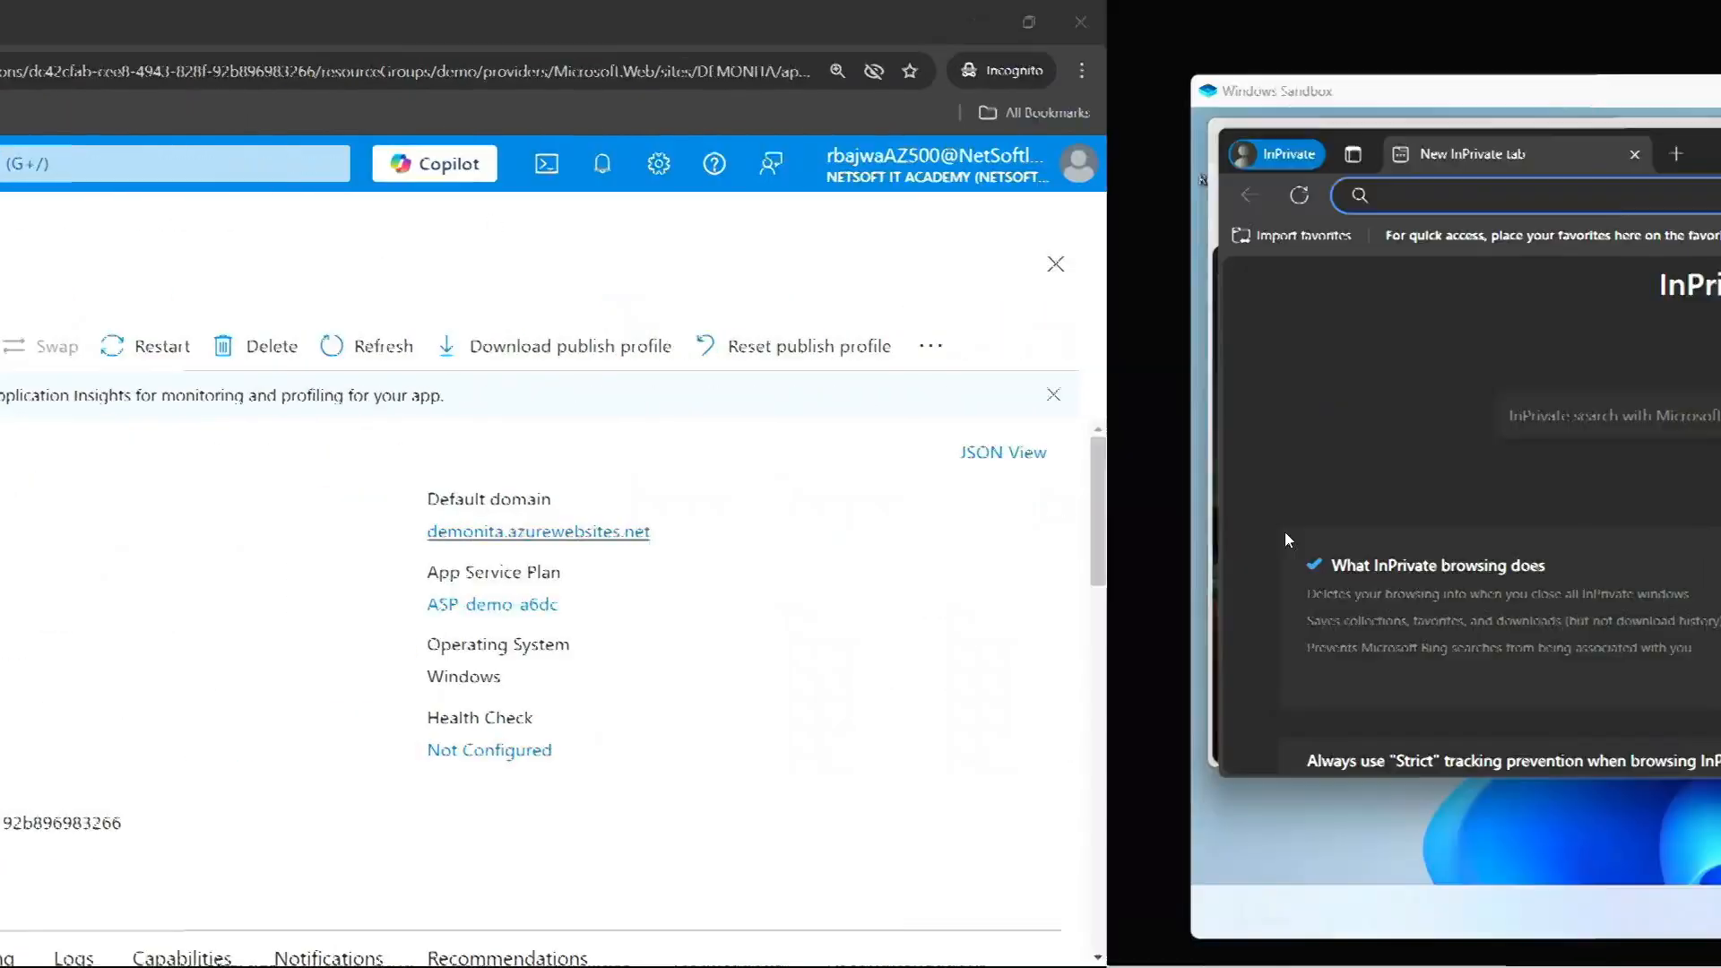
key("ctrl+v")
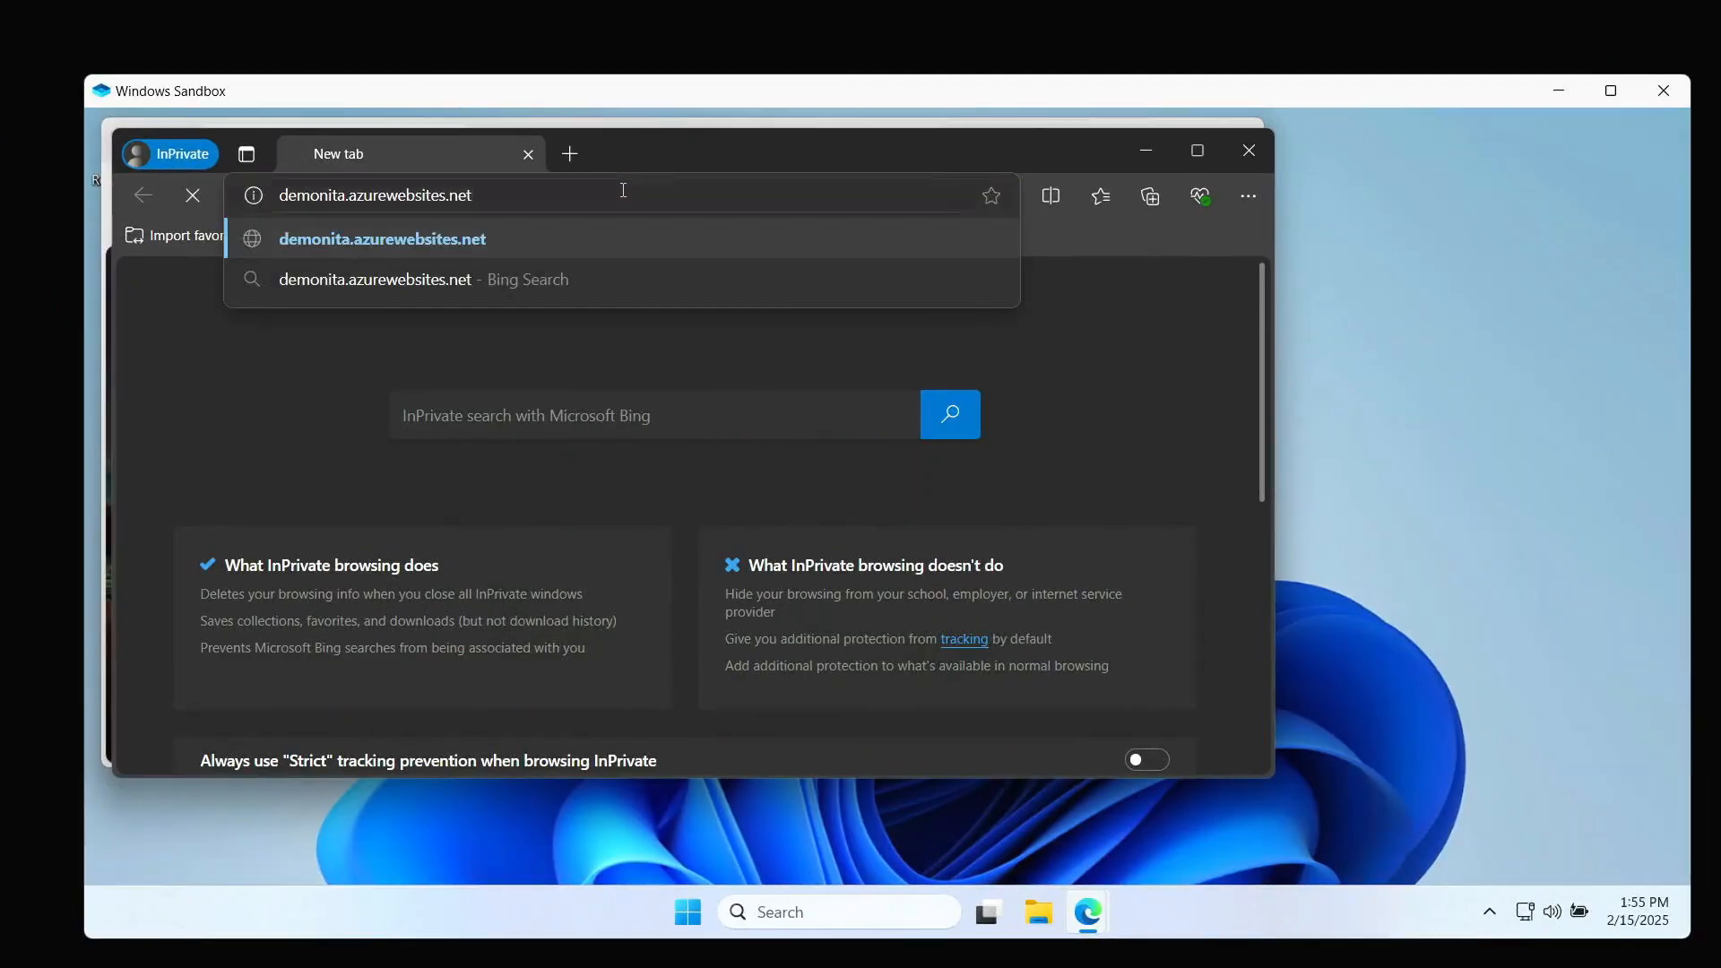
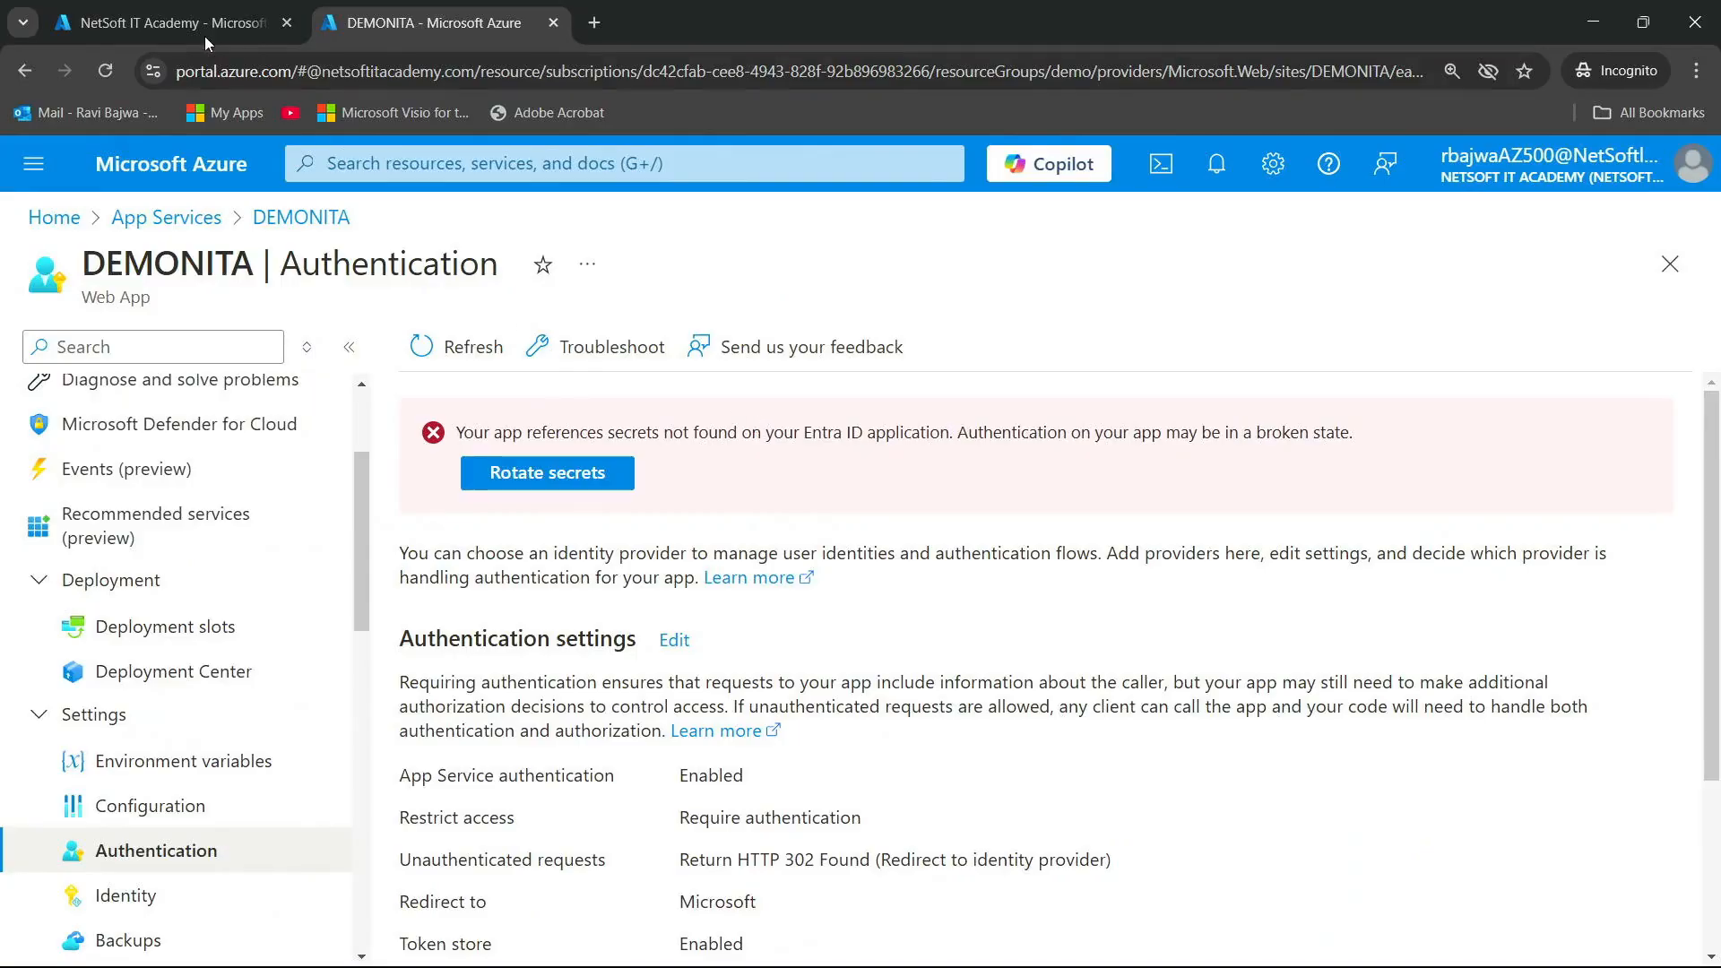
Switch to the App registrations tab and open the Authentication settings of DEMO-APP-REG
left_click(170, 23)
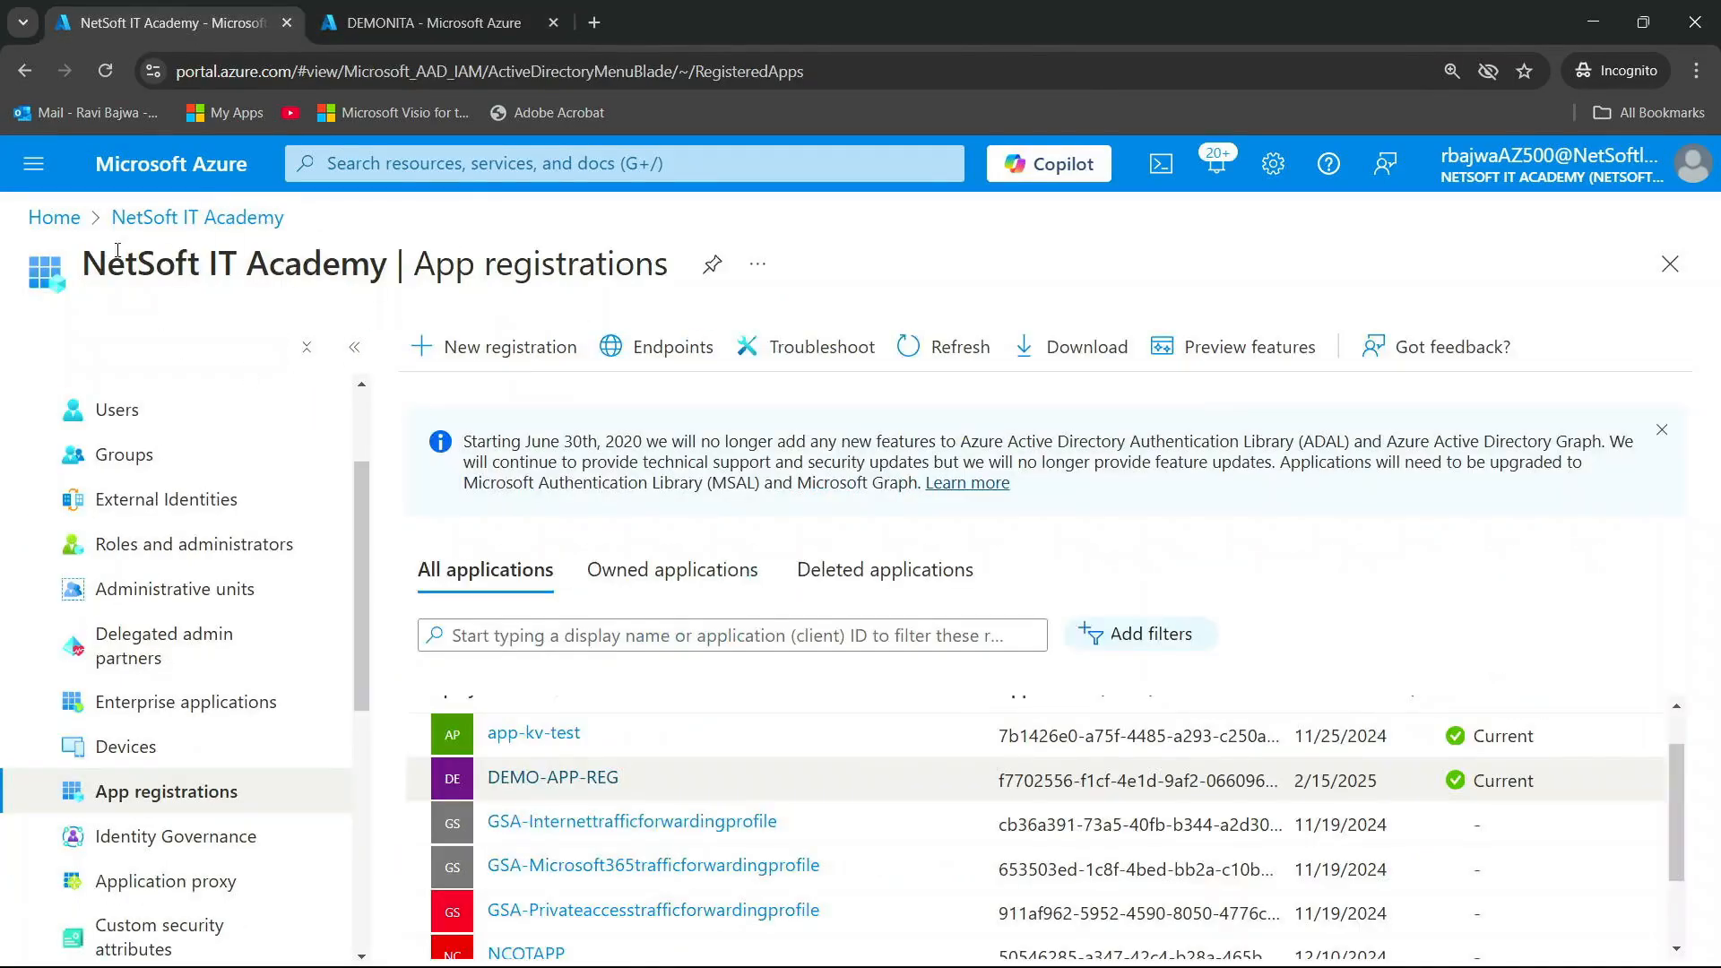
scroll(230, 602, "up", 2)
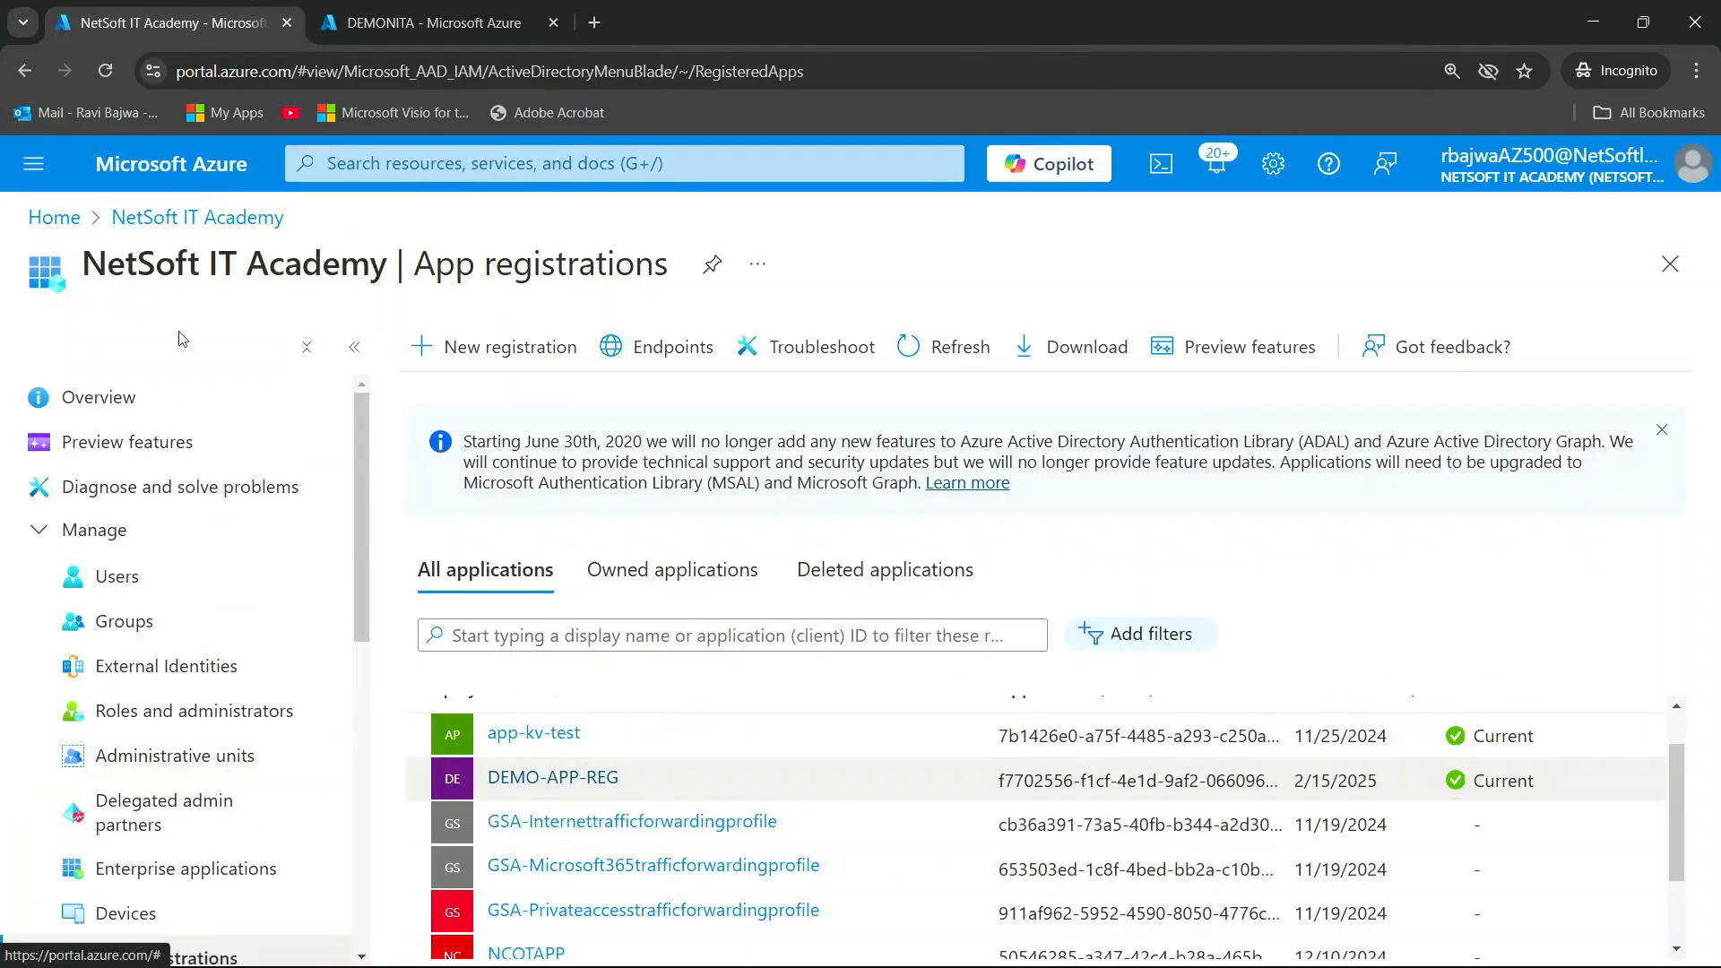
scroll(190, 631, "down", 5)
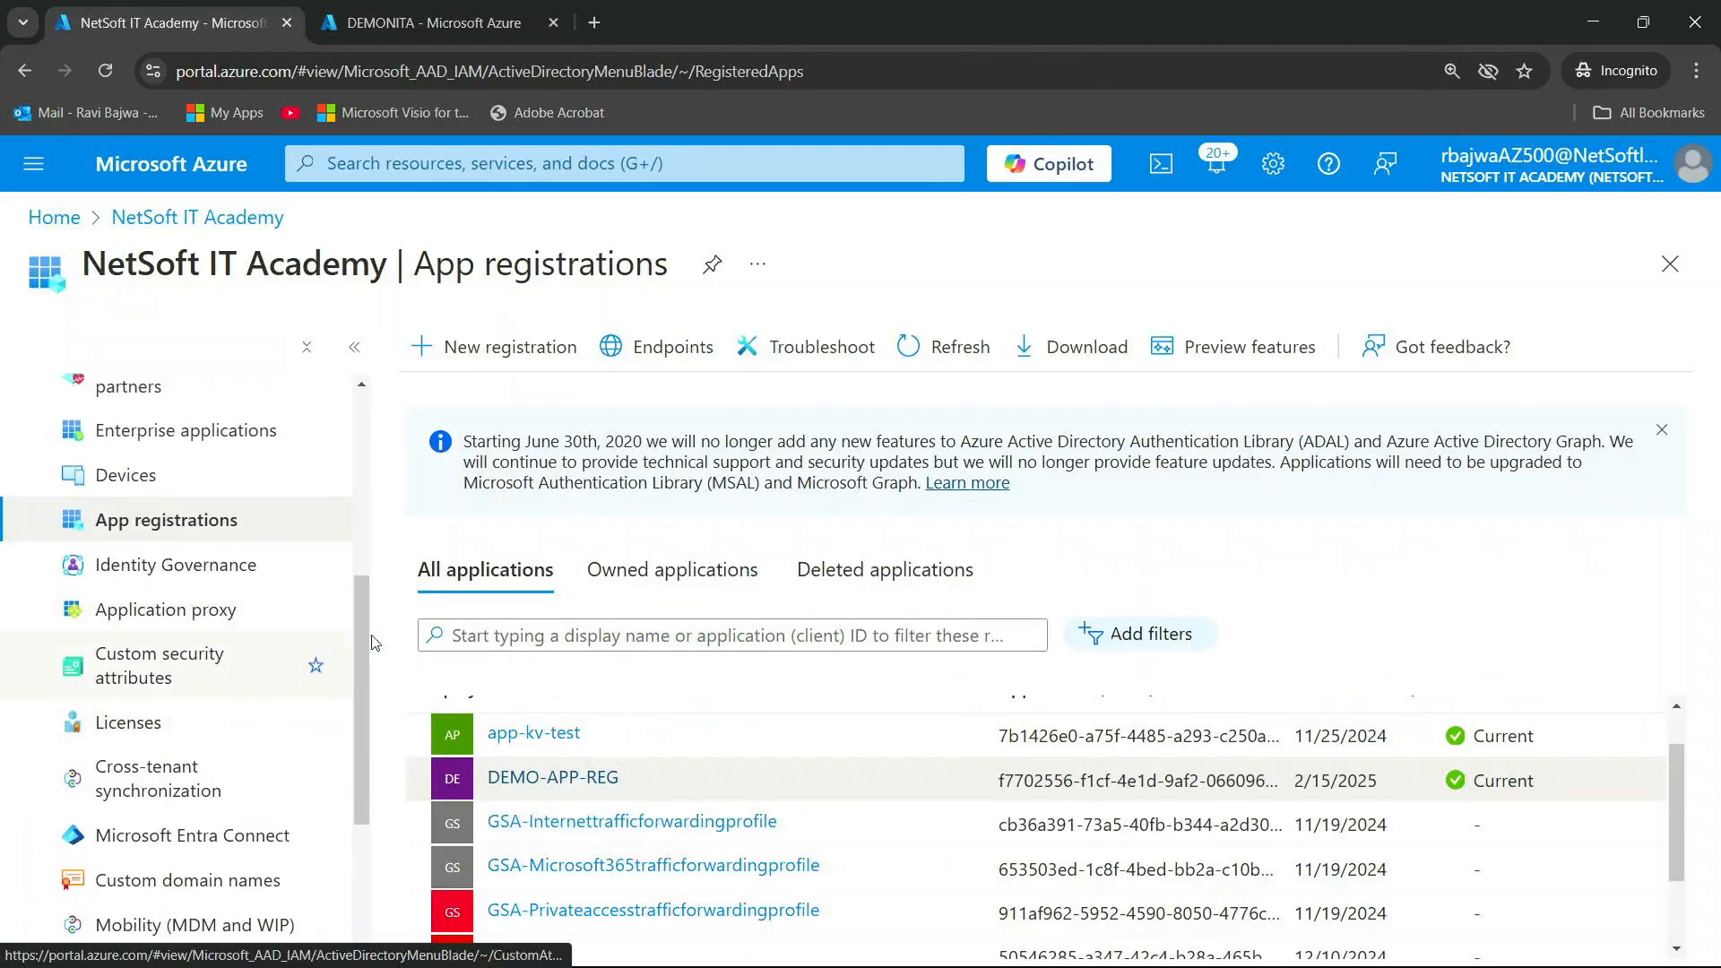
left_click(553, 780)
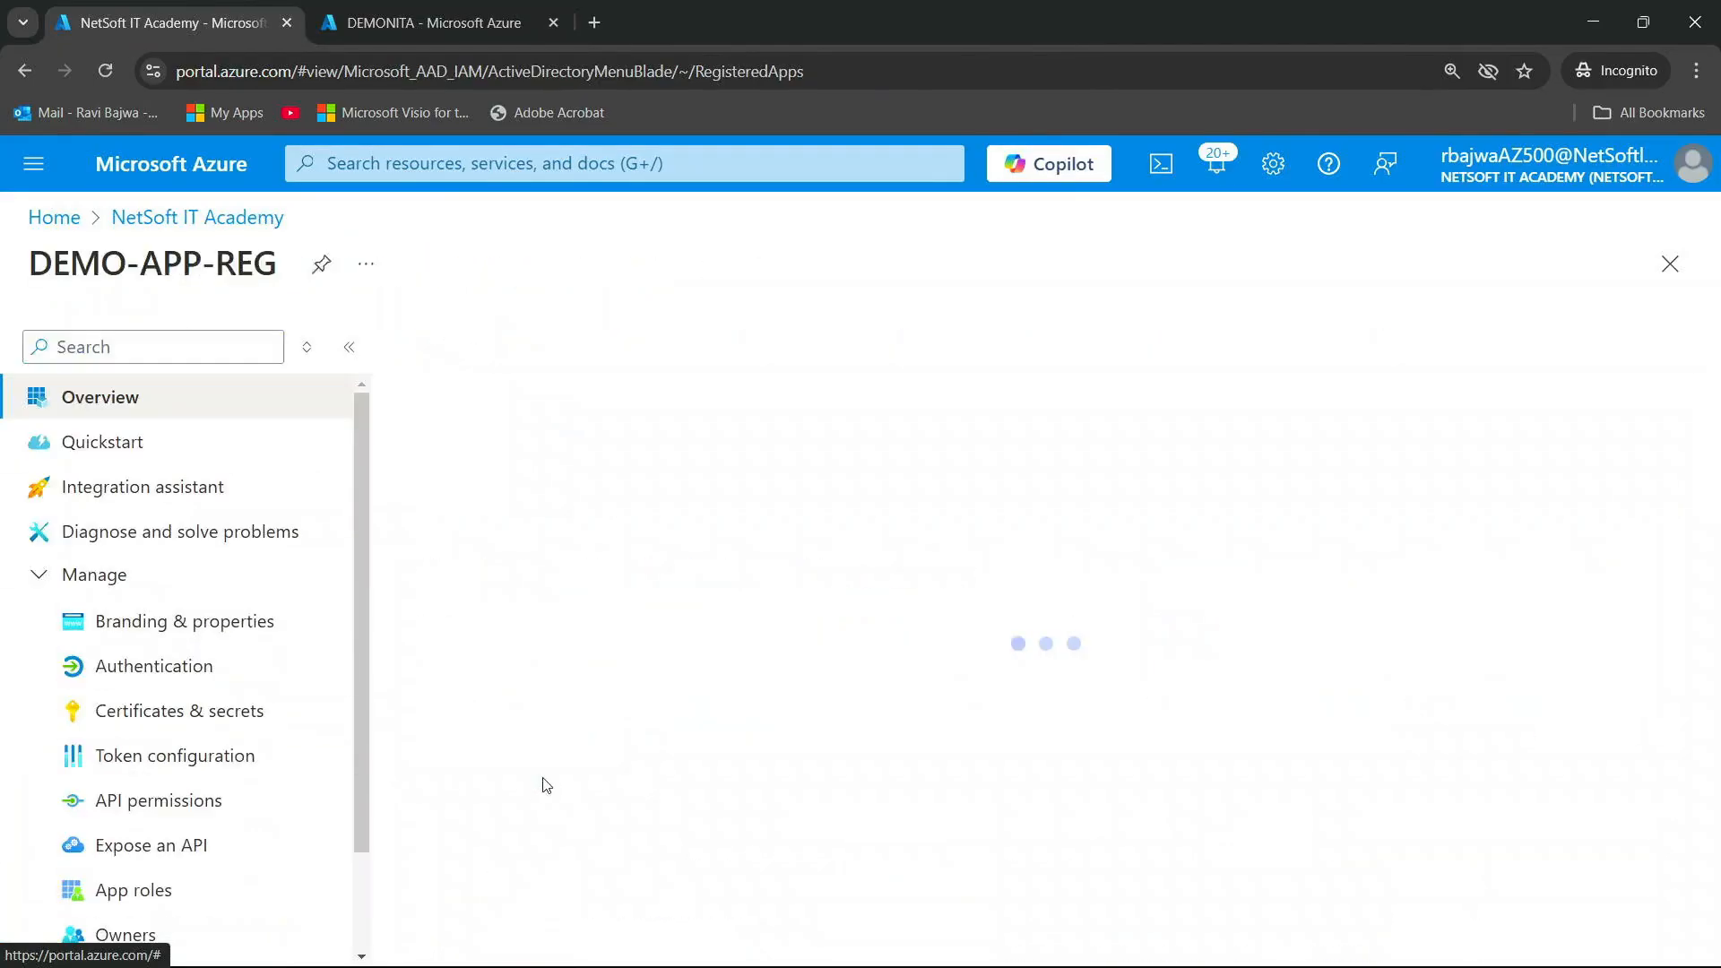
left_click(122, 668)
scroll(563, 710, "down", 5)
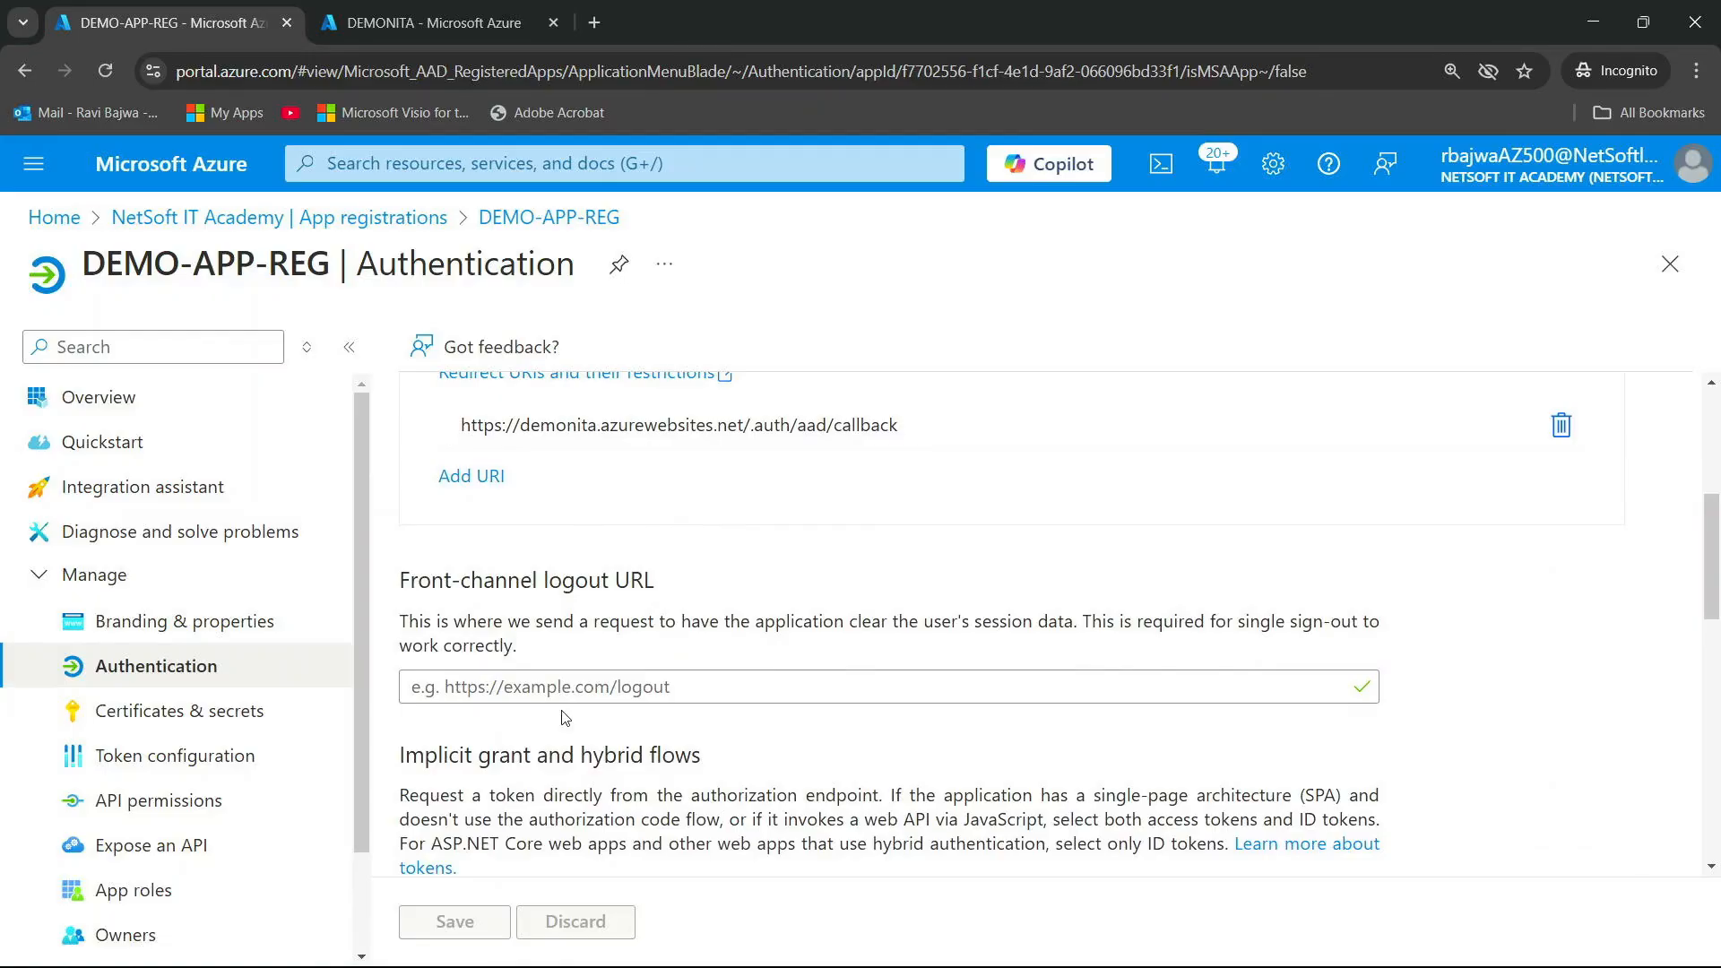
Enable access tokens and ID tokens for the implicit grant and hybrid flows of DEMO-APP-REG and save the change
scroll(564, 717, "down", 5)
left_click(414, 544)
left_click(416, 553)
scroll(588, 586, "up", 7)
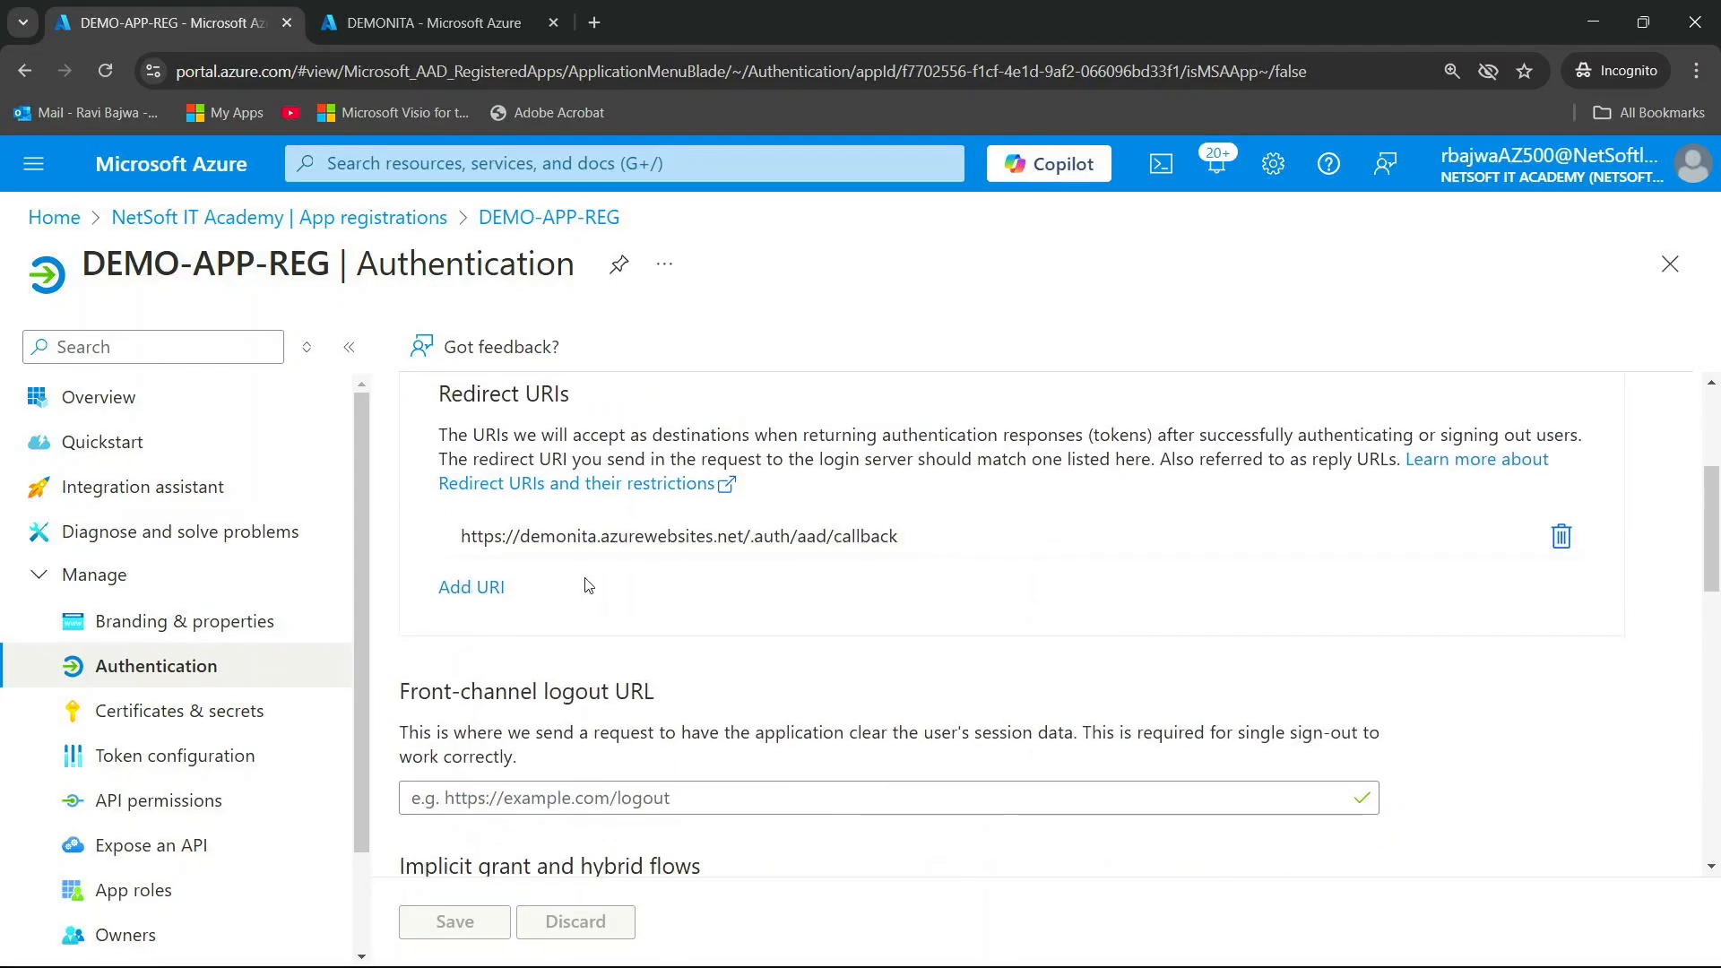
scroll(588, 585, "up", 3)
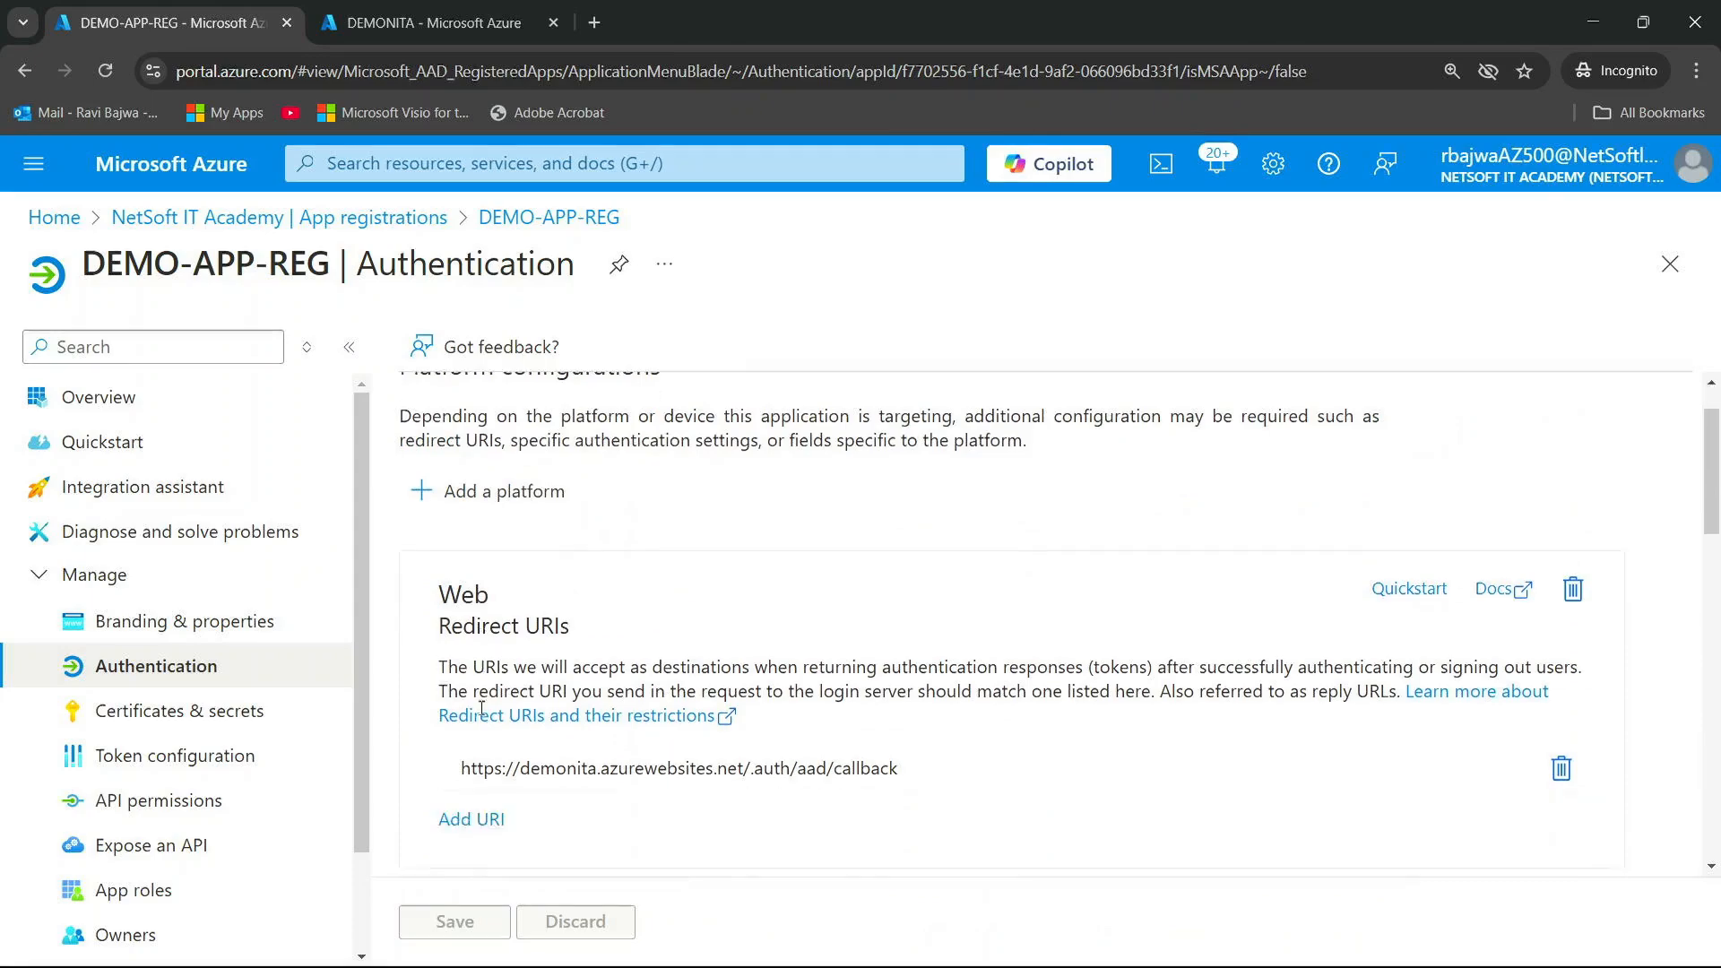
scroll(481, 709, "down", 2)
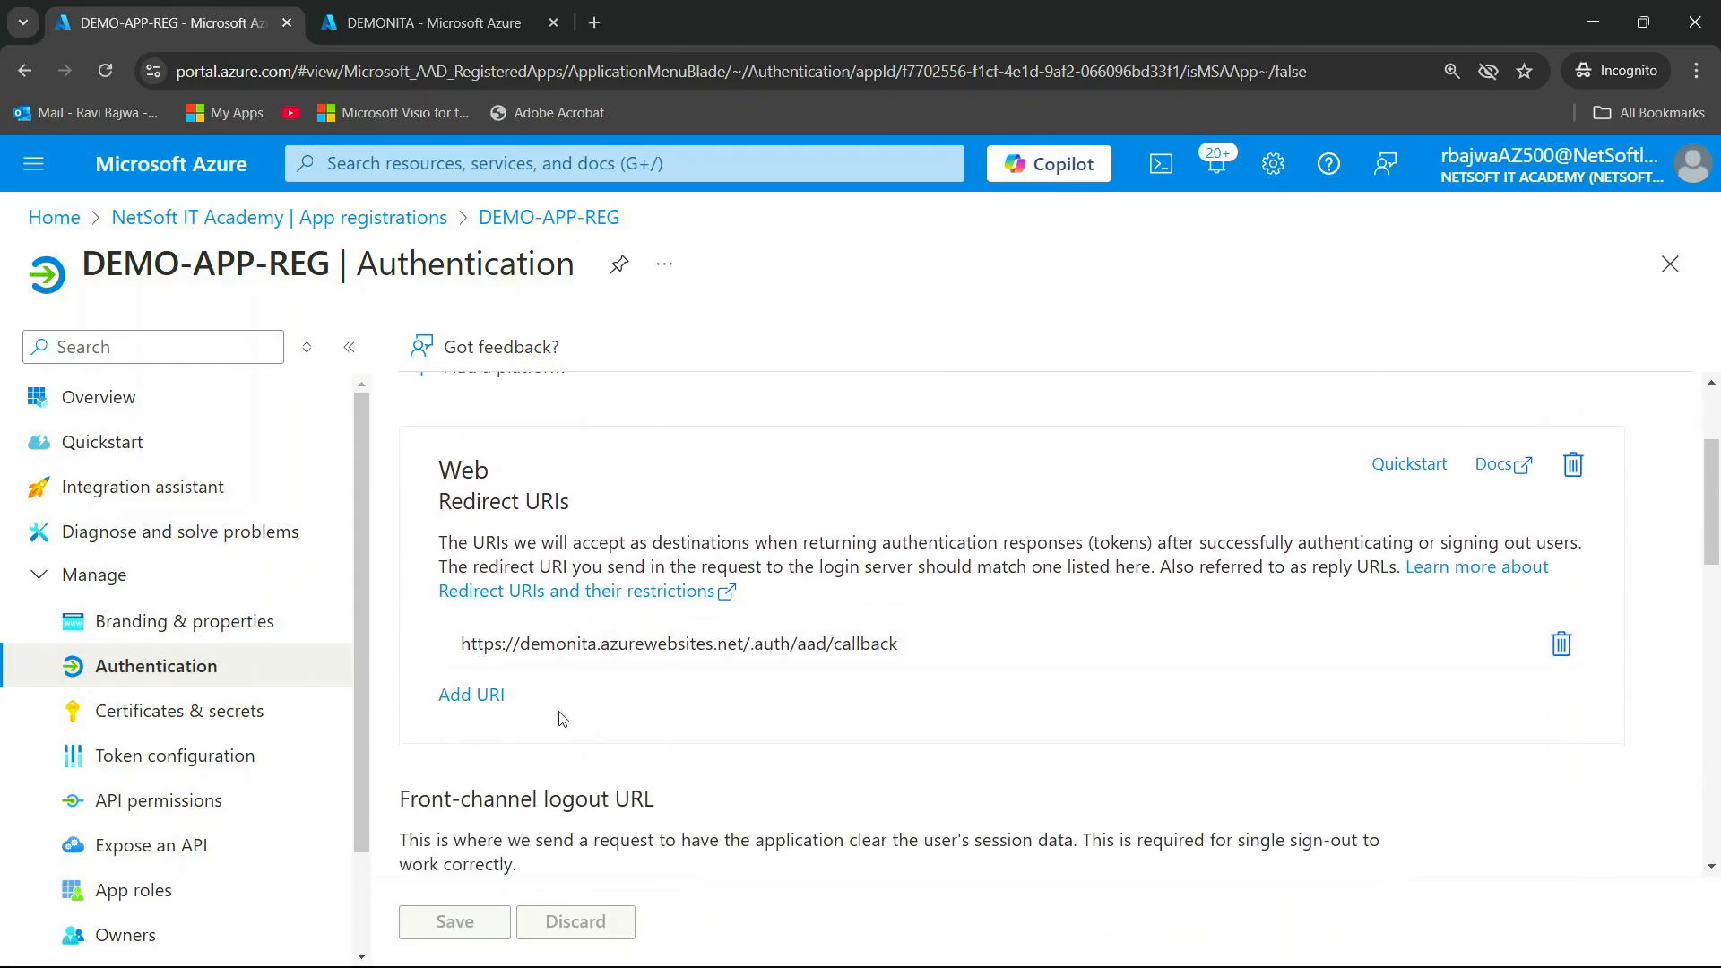
scroll(573, 708, "down", 4)
scroll(552, 728, "down", 2)
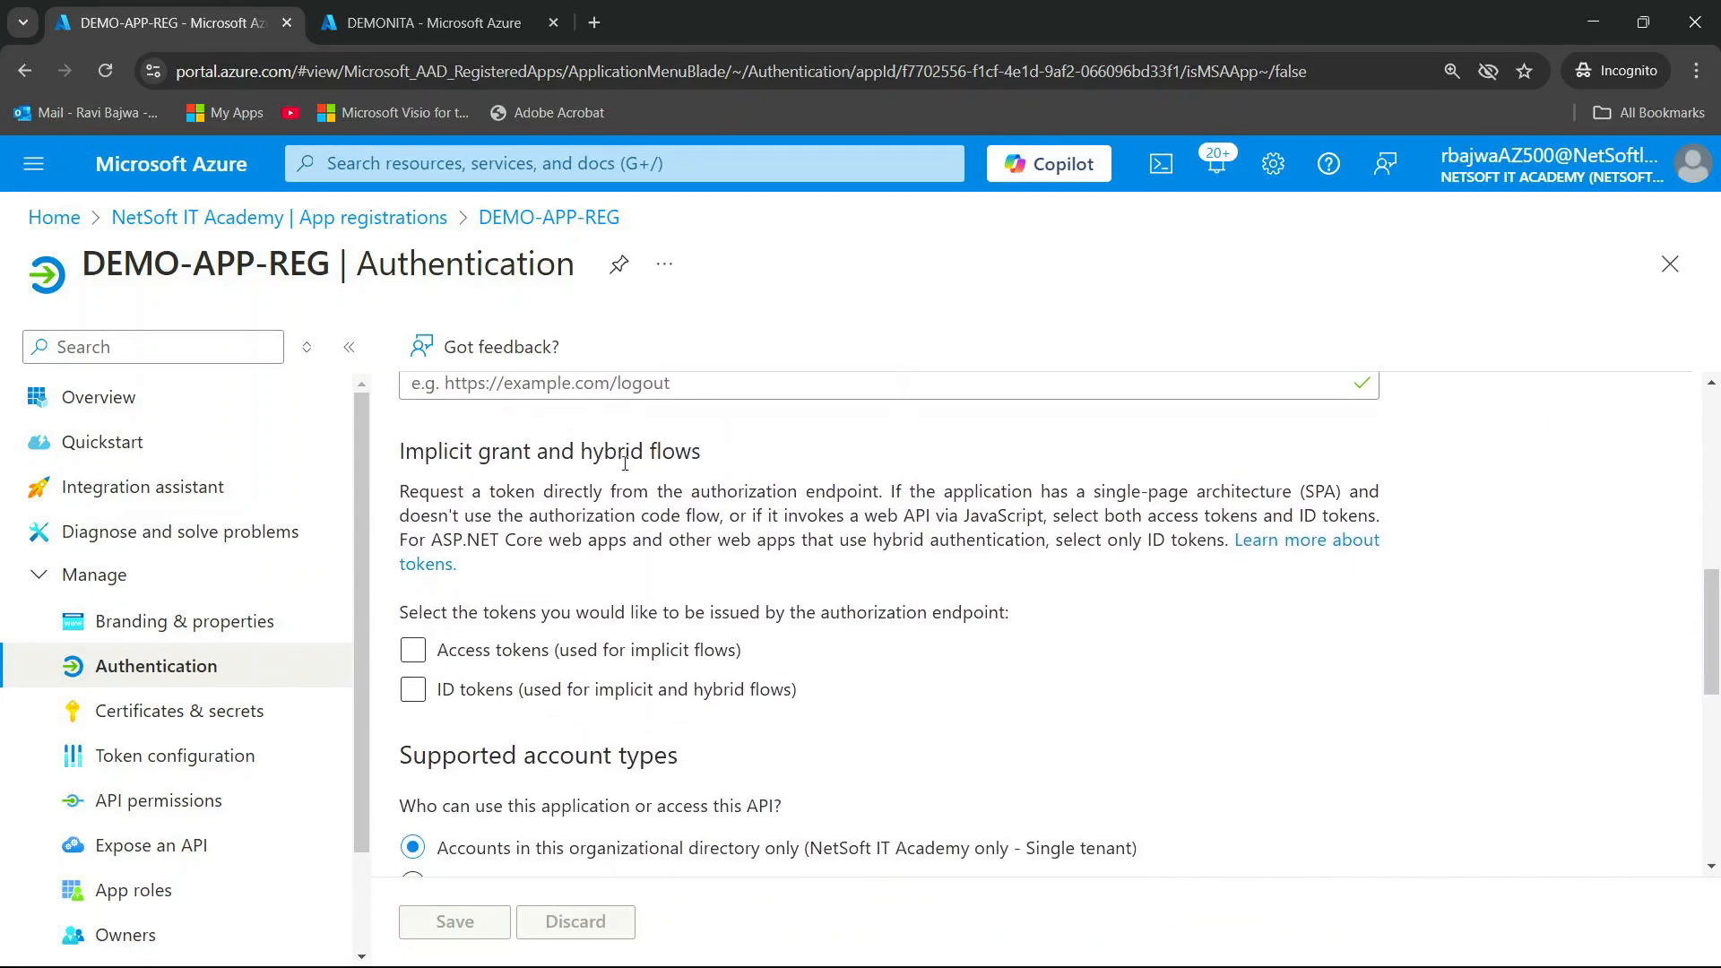
left_click(410, 652)
left_click(413, 691)
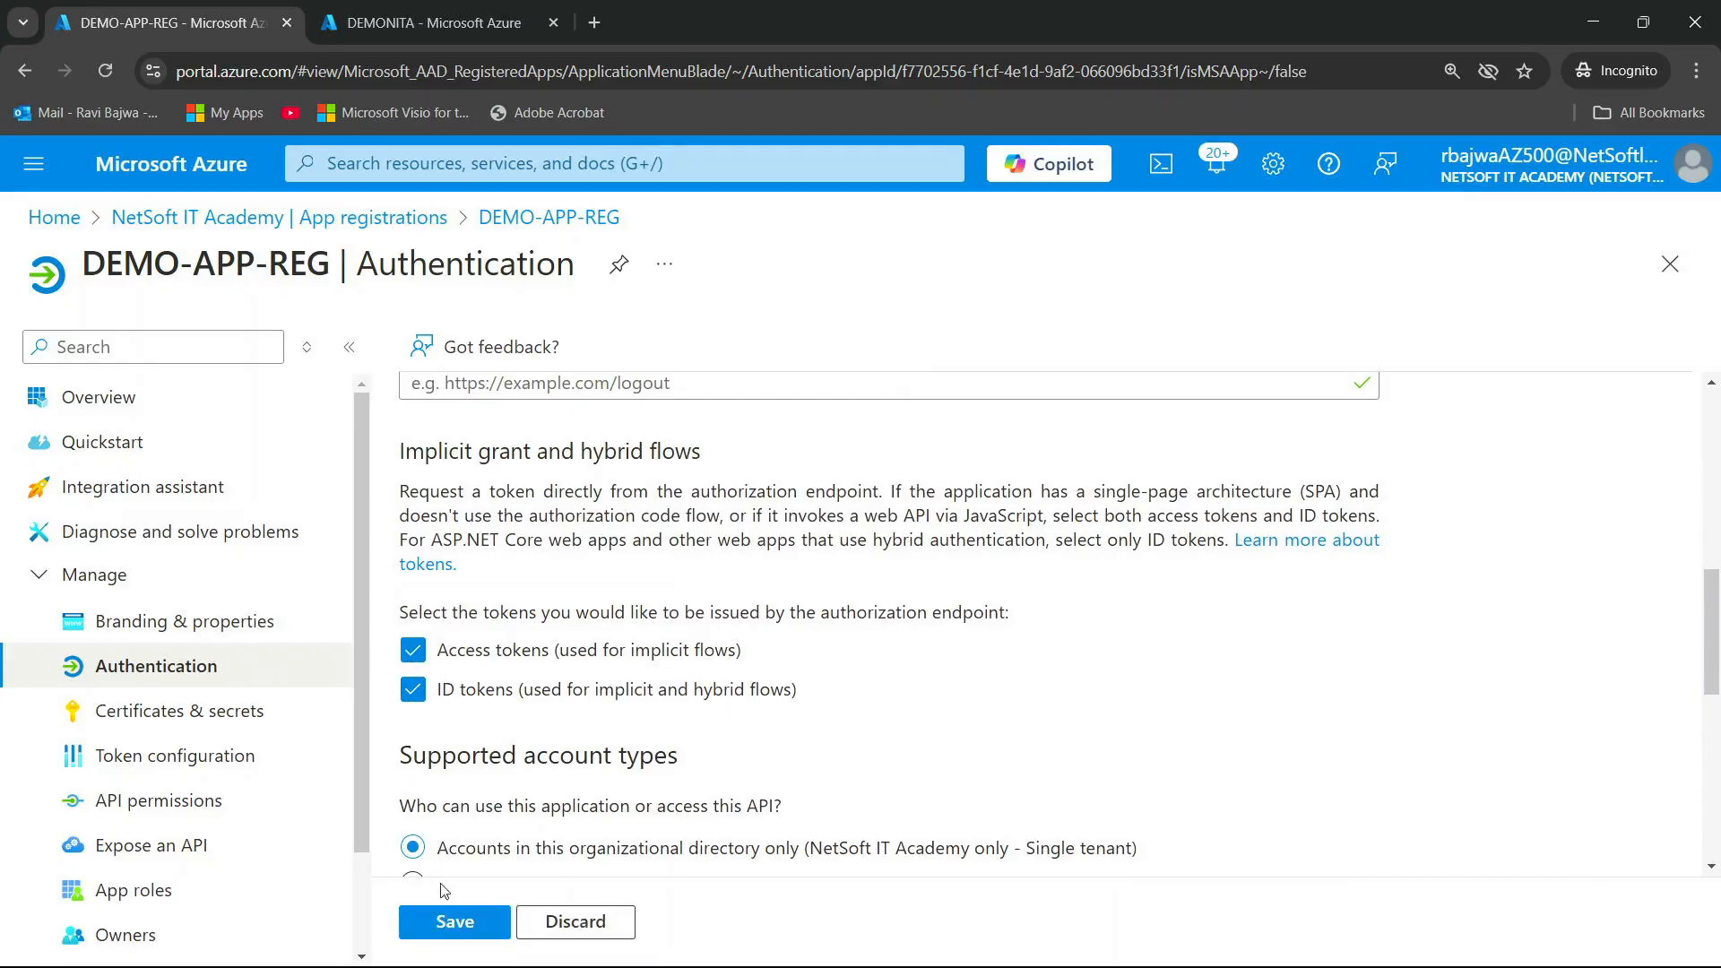
left_click(463, 922)
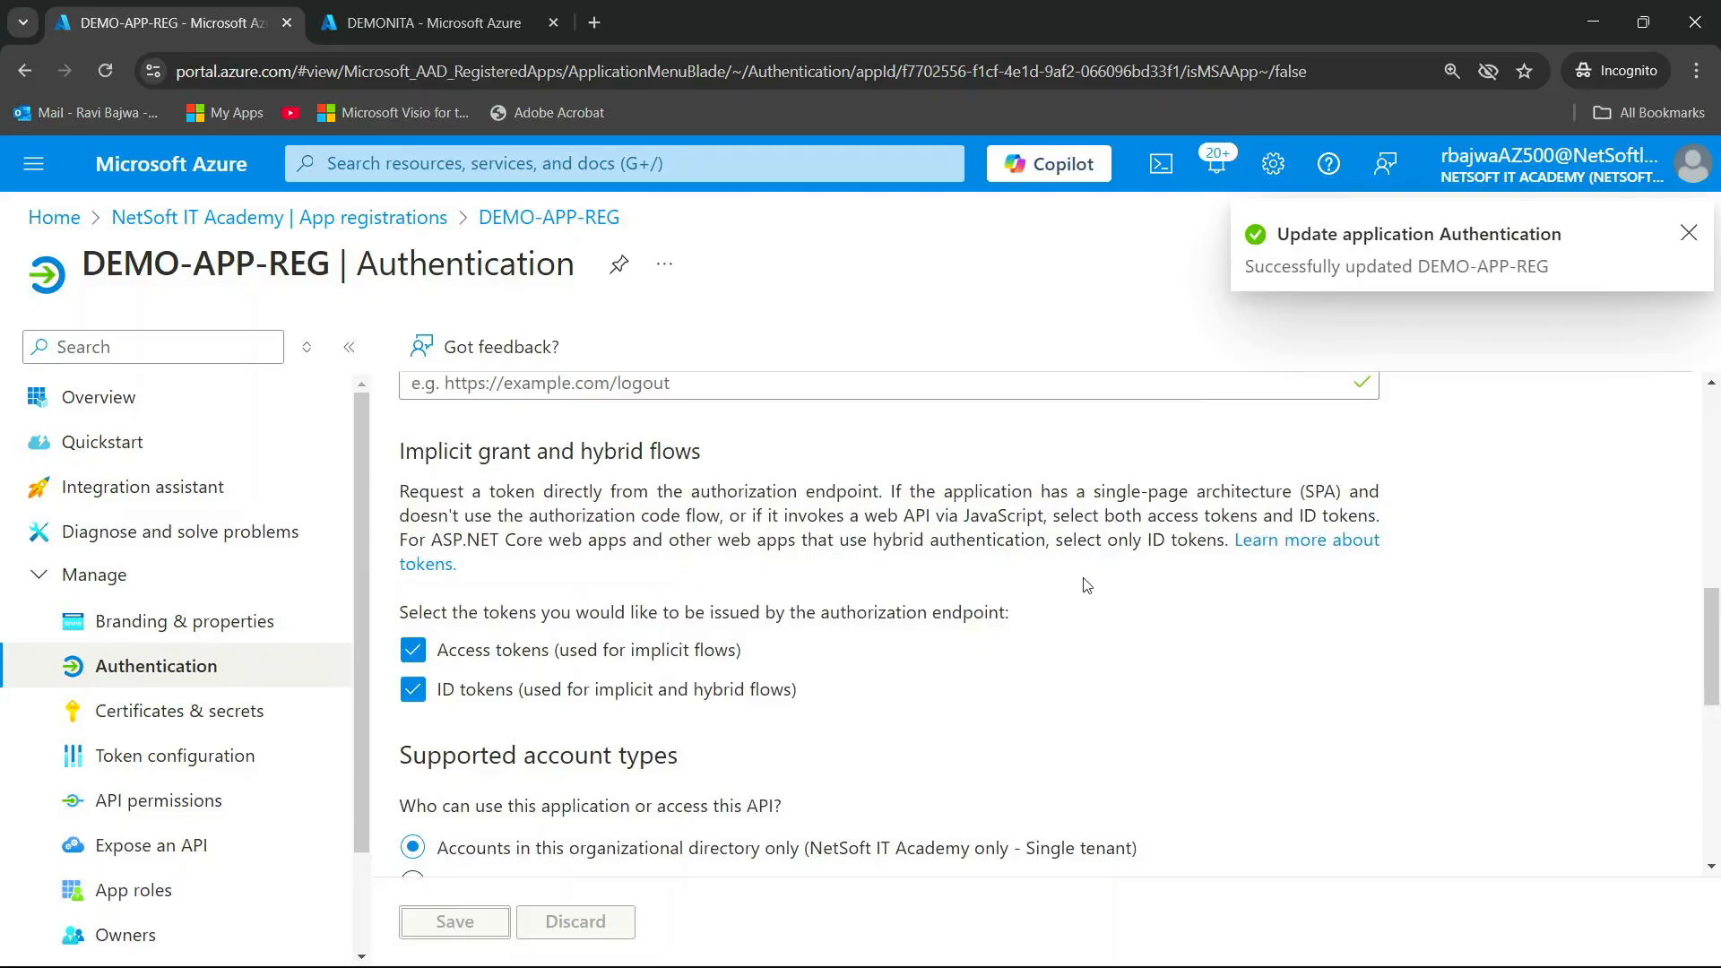
scroll(1268, 502, "up", 10)
left_click(1689, 236)
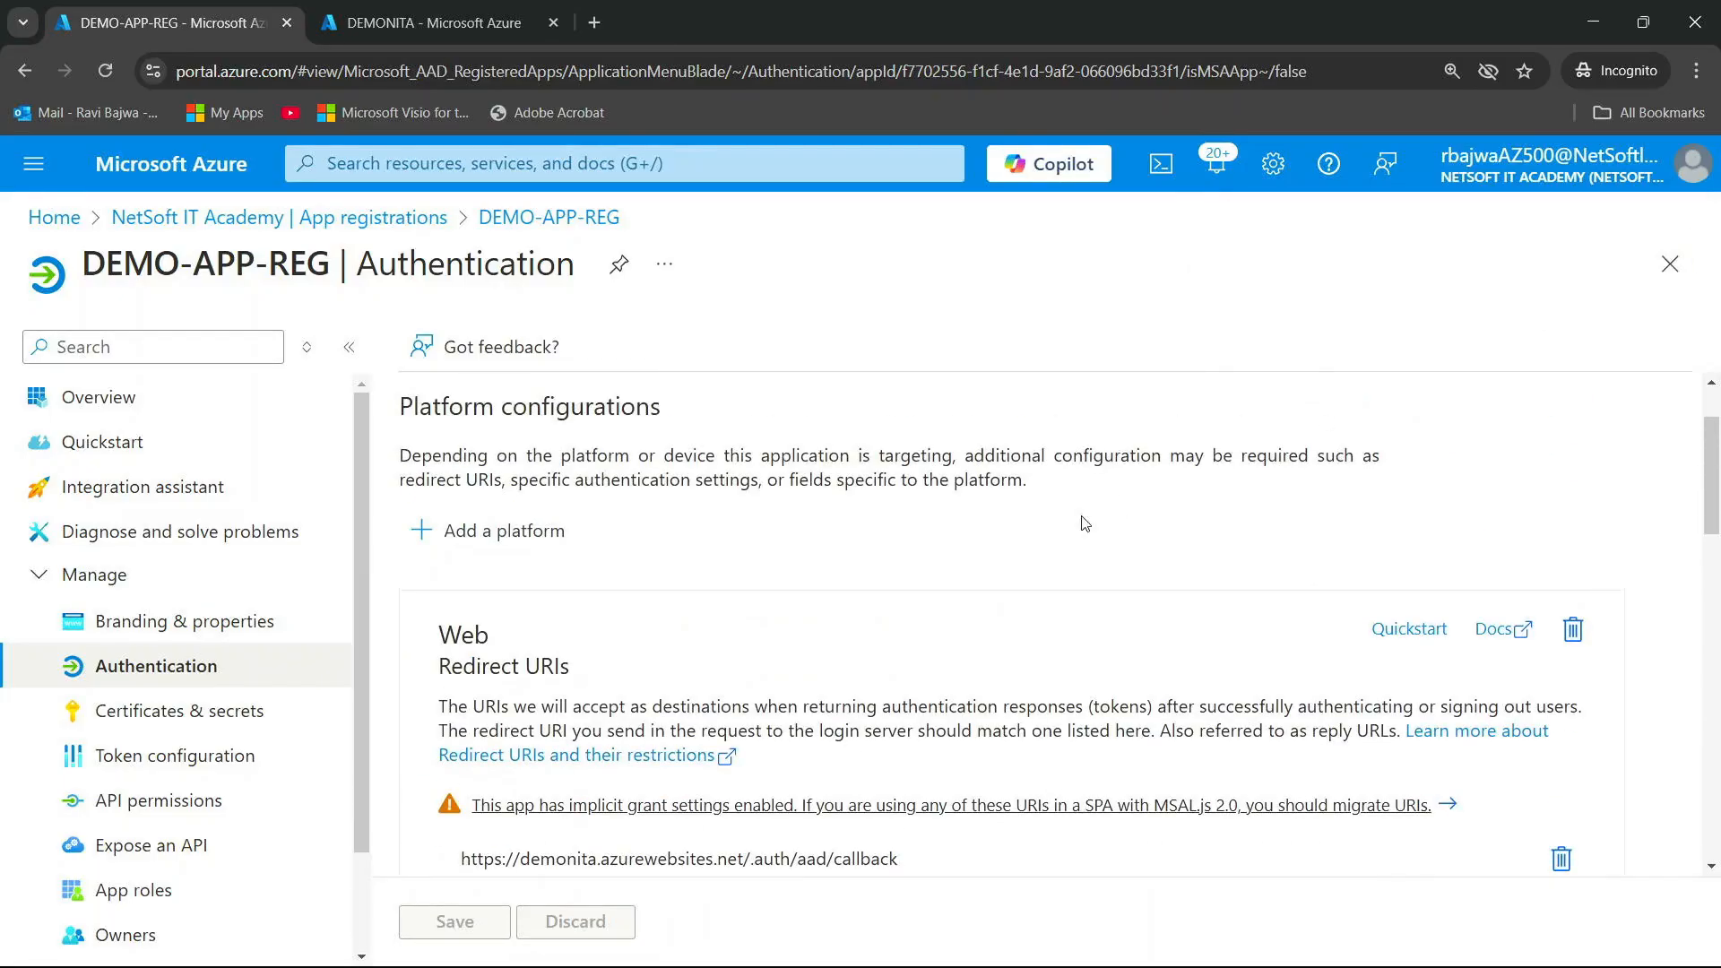
Return to the DEMONITA web app tab, refresh its Authentication settings and open the app's overview
left_click(428, 22)
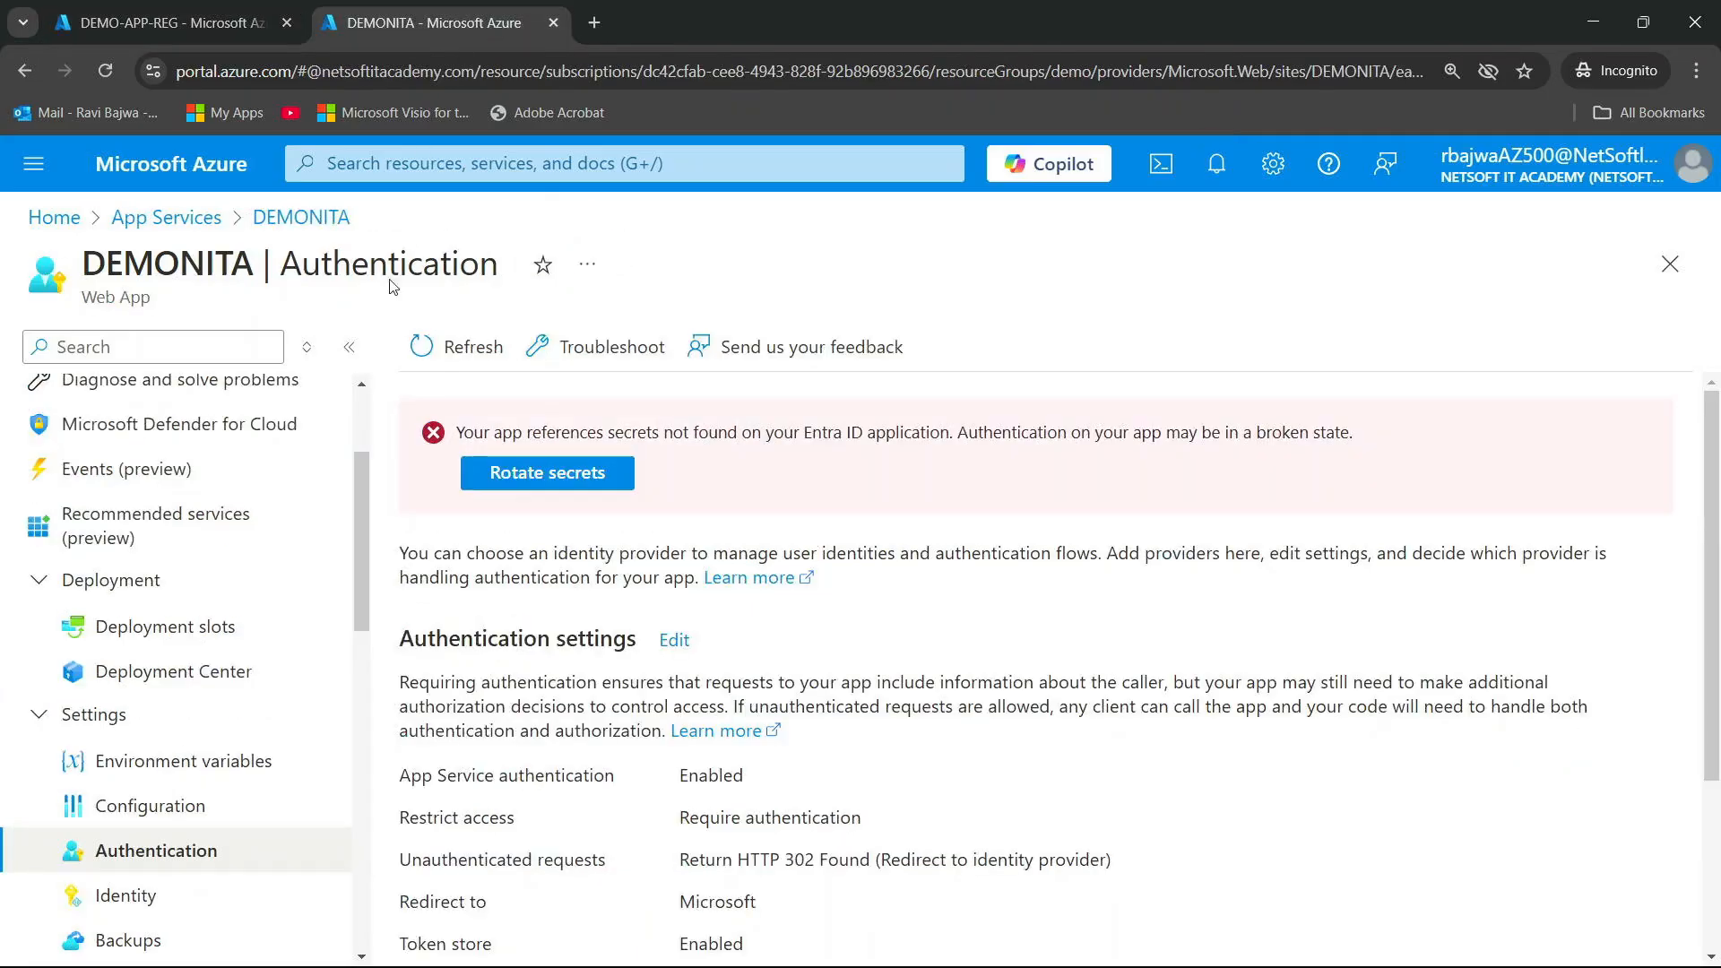
left_click(439, 347)
left_click(438, 350)
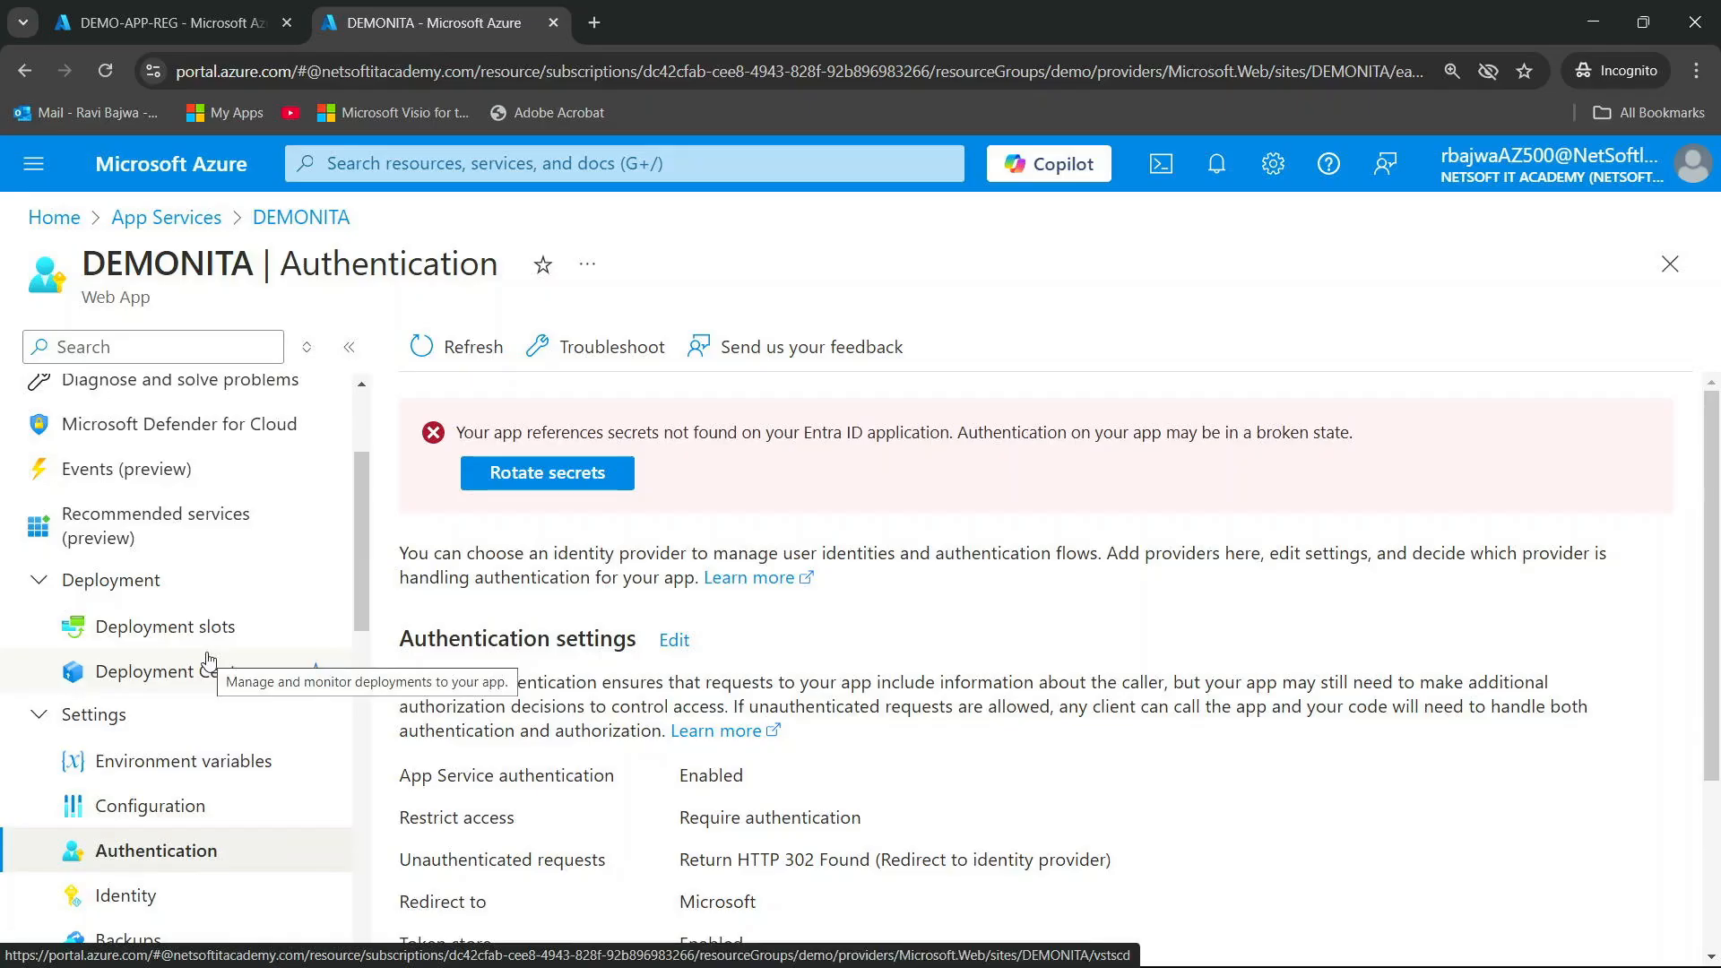
left_click(458, 347)
scroll(231, 513, "up", 3)
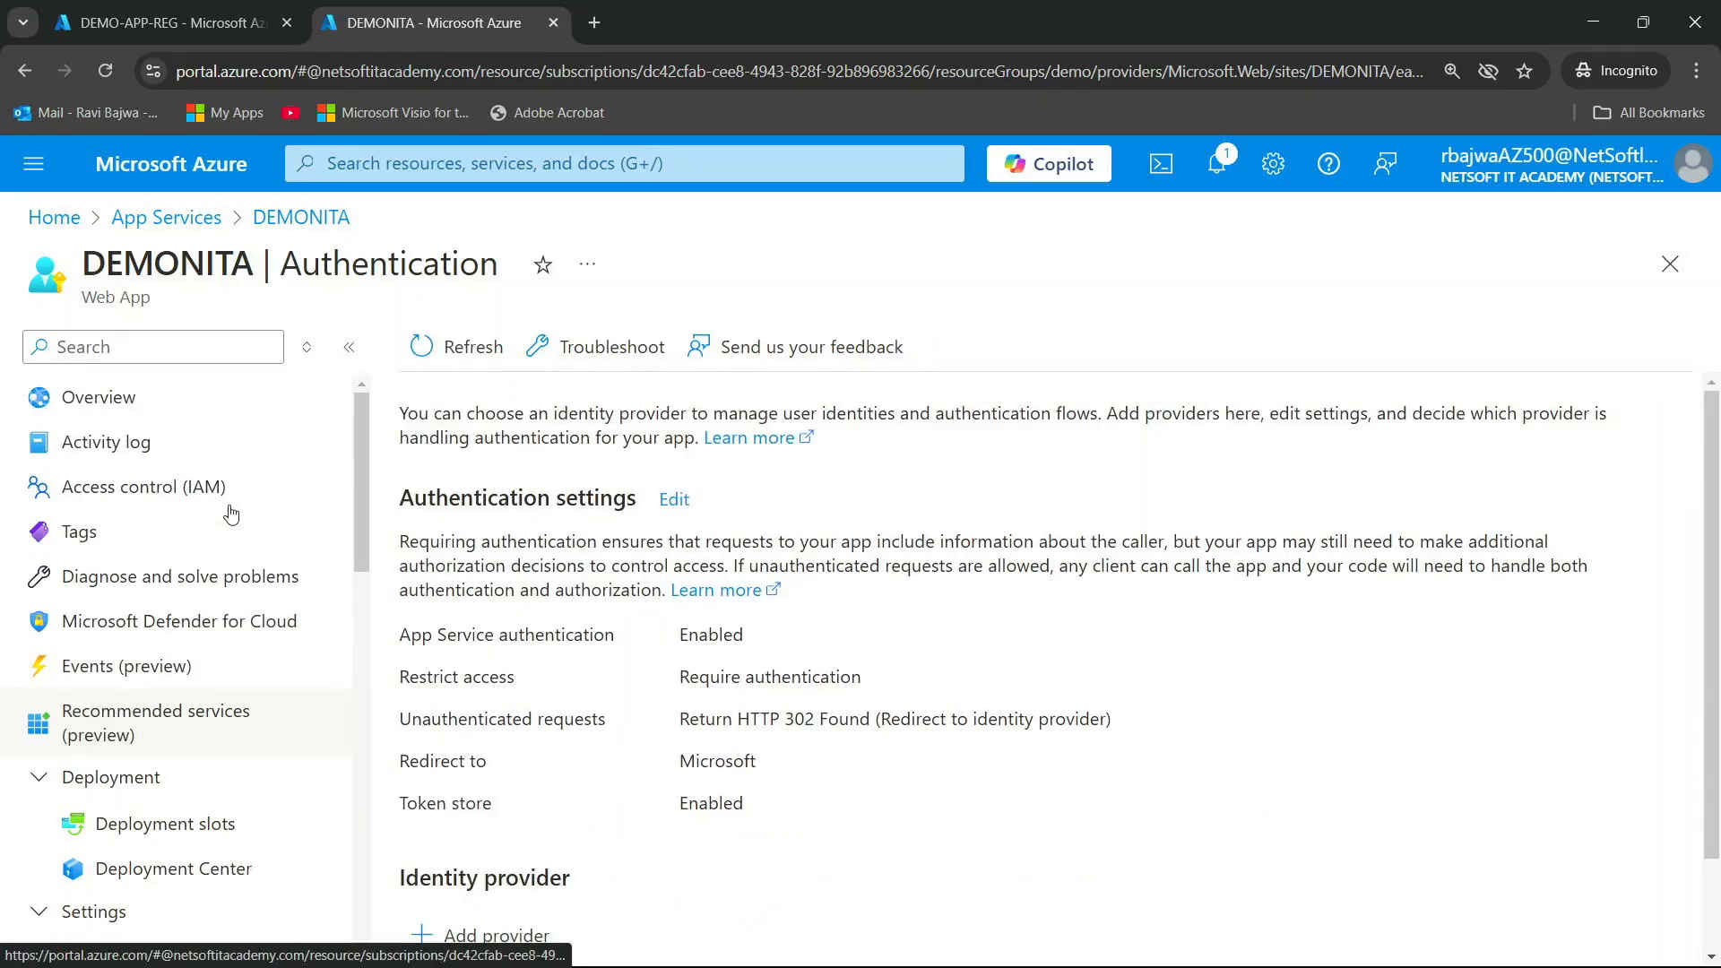
left_click(143, 405)
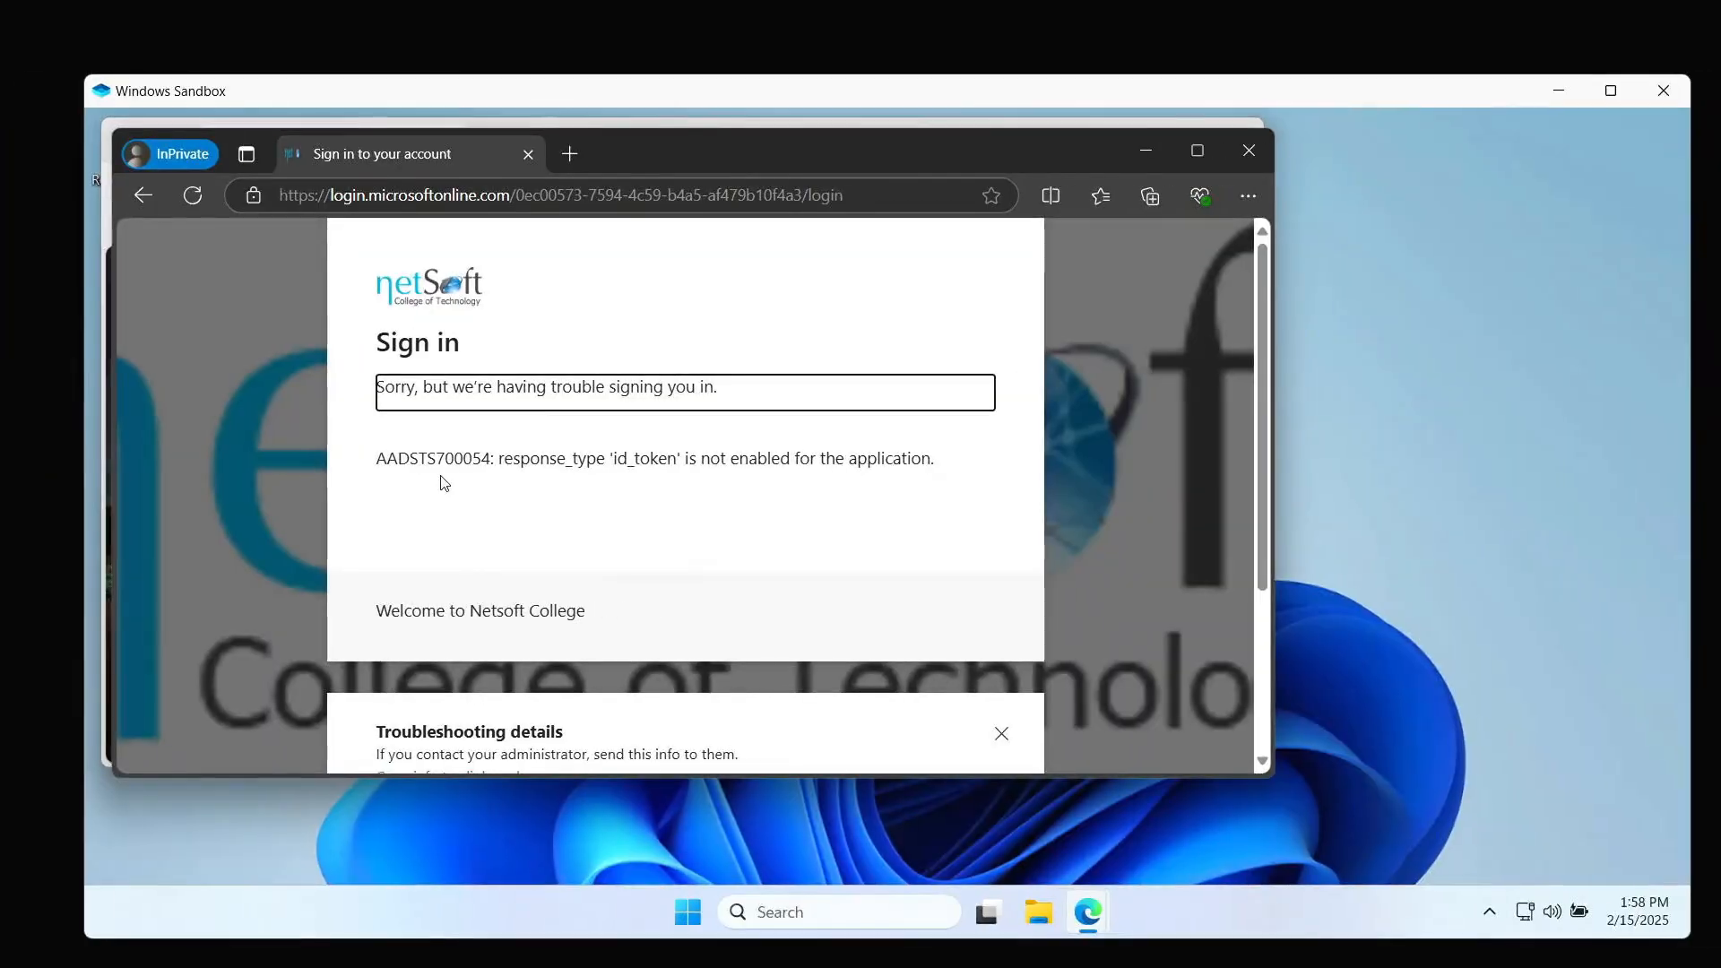
Copy DEMONITA's default domain again, open demonita.azurewebsites.net in a fresh InPrivate window in Windows Sandbox and reload it
left_click(144, 195)
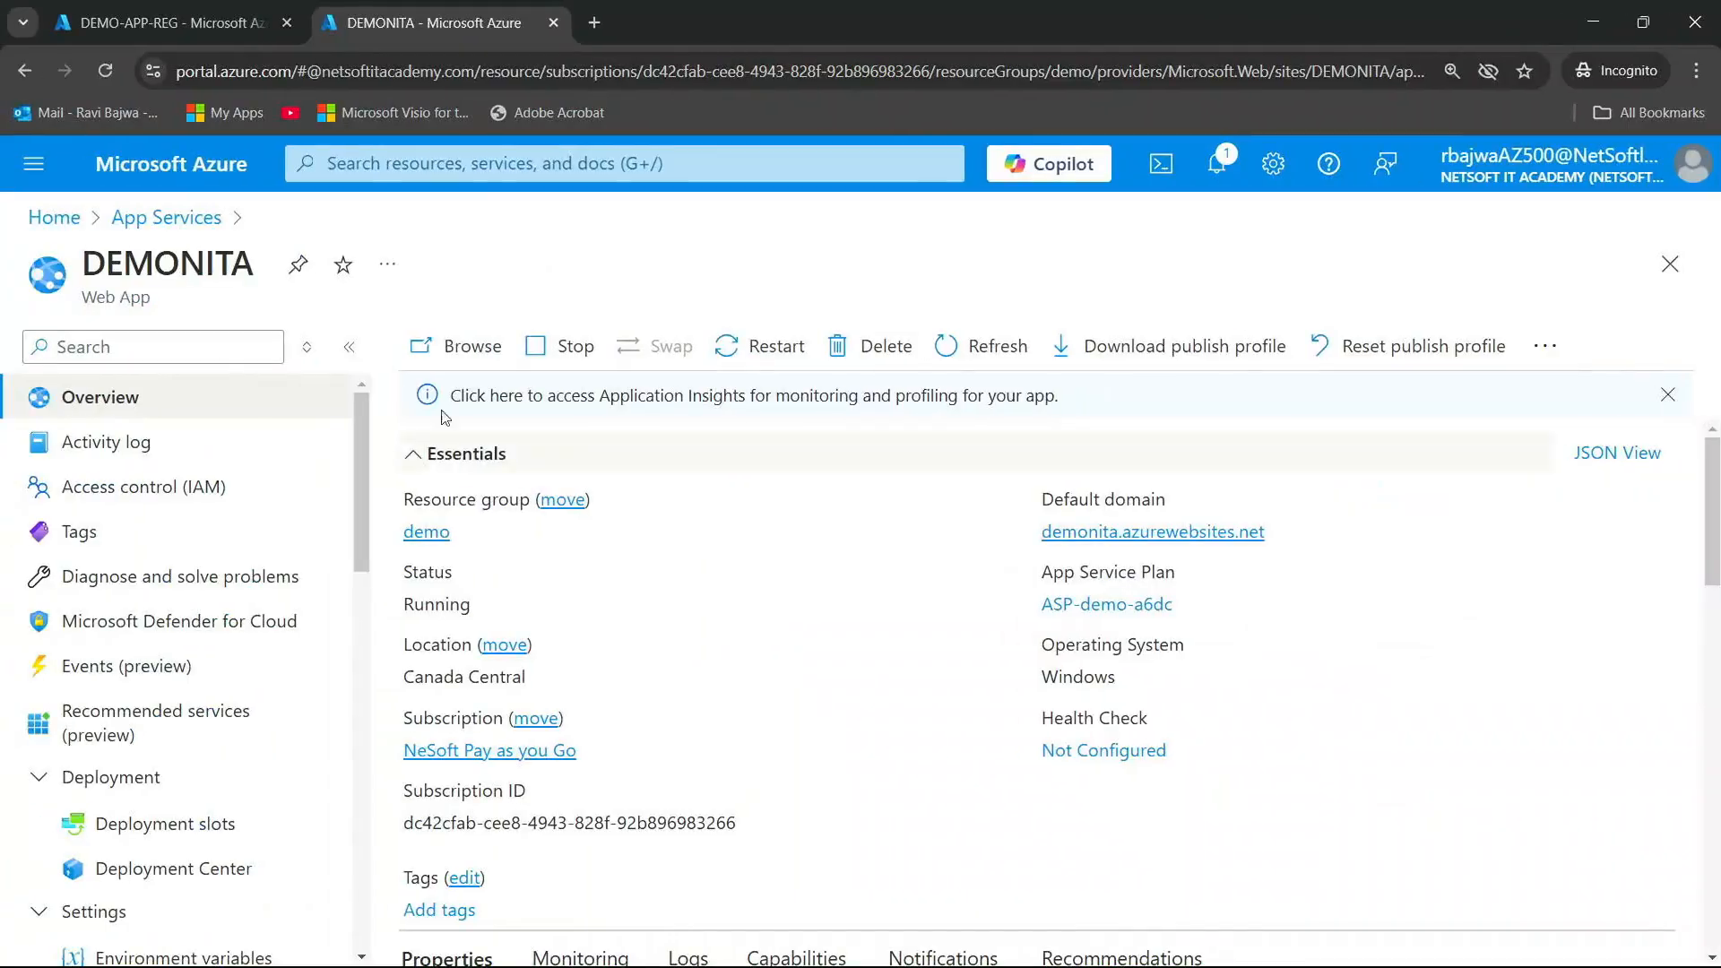
left_click(1282, 531)
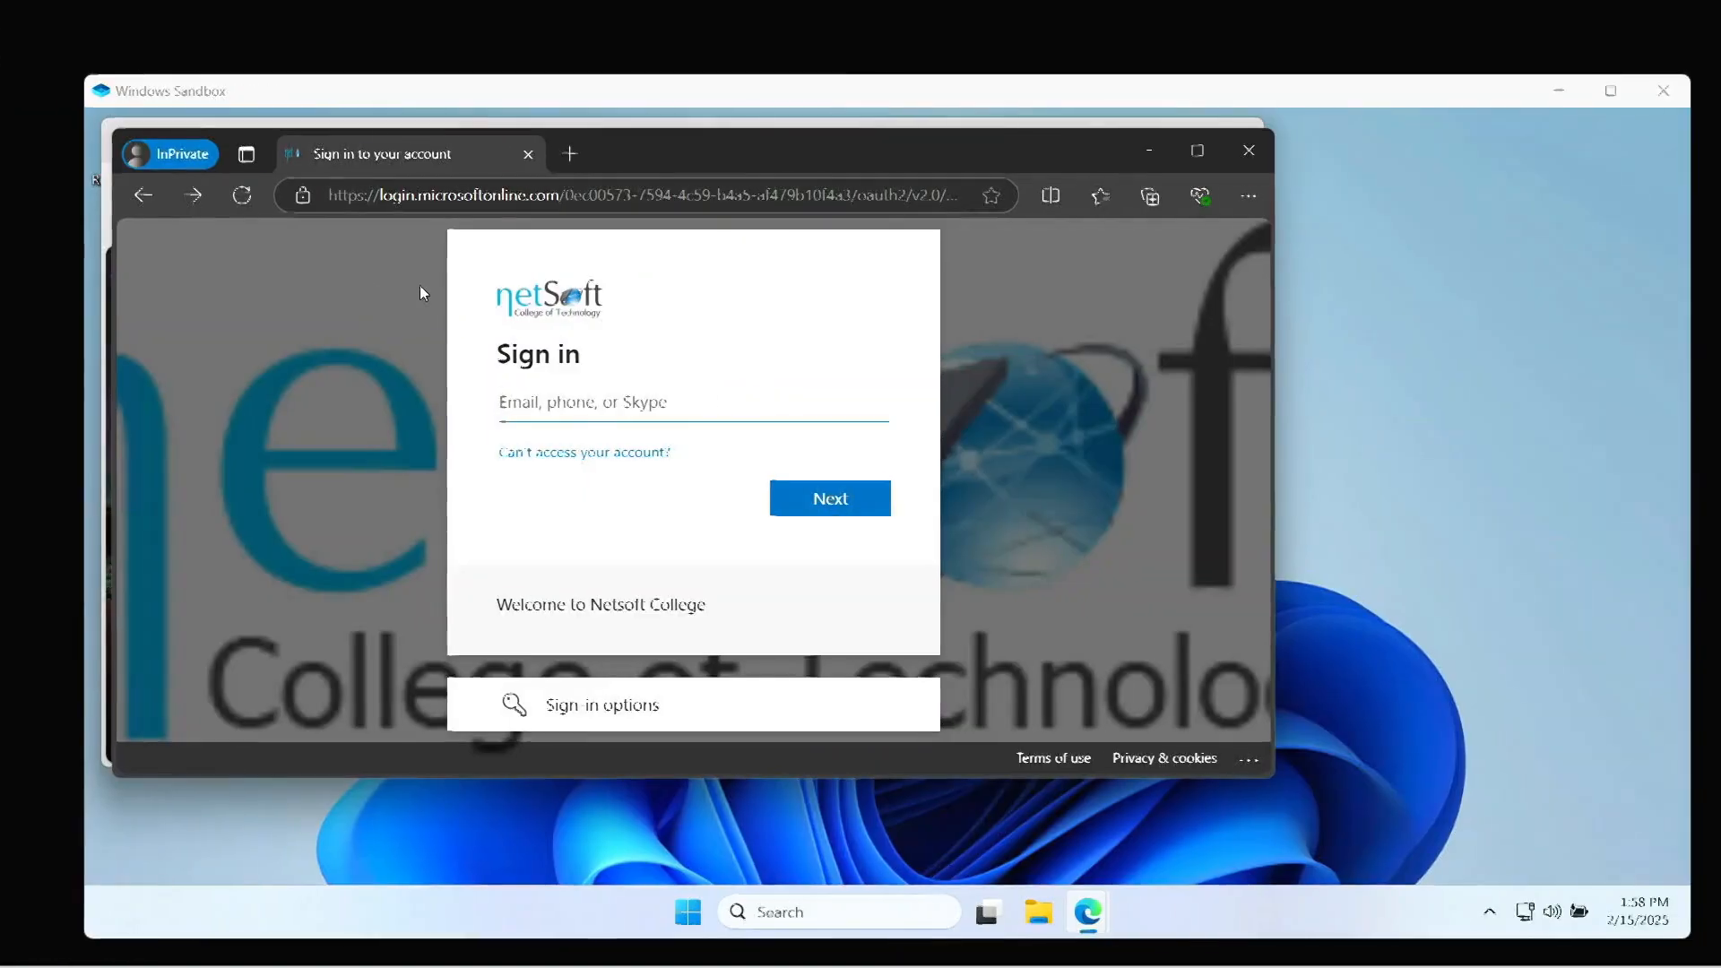
left_click(529, 155)
key("ctrl+shift+n")
key("ctrl+v")
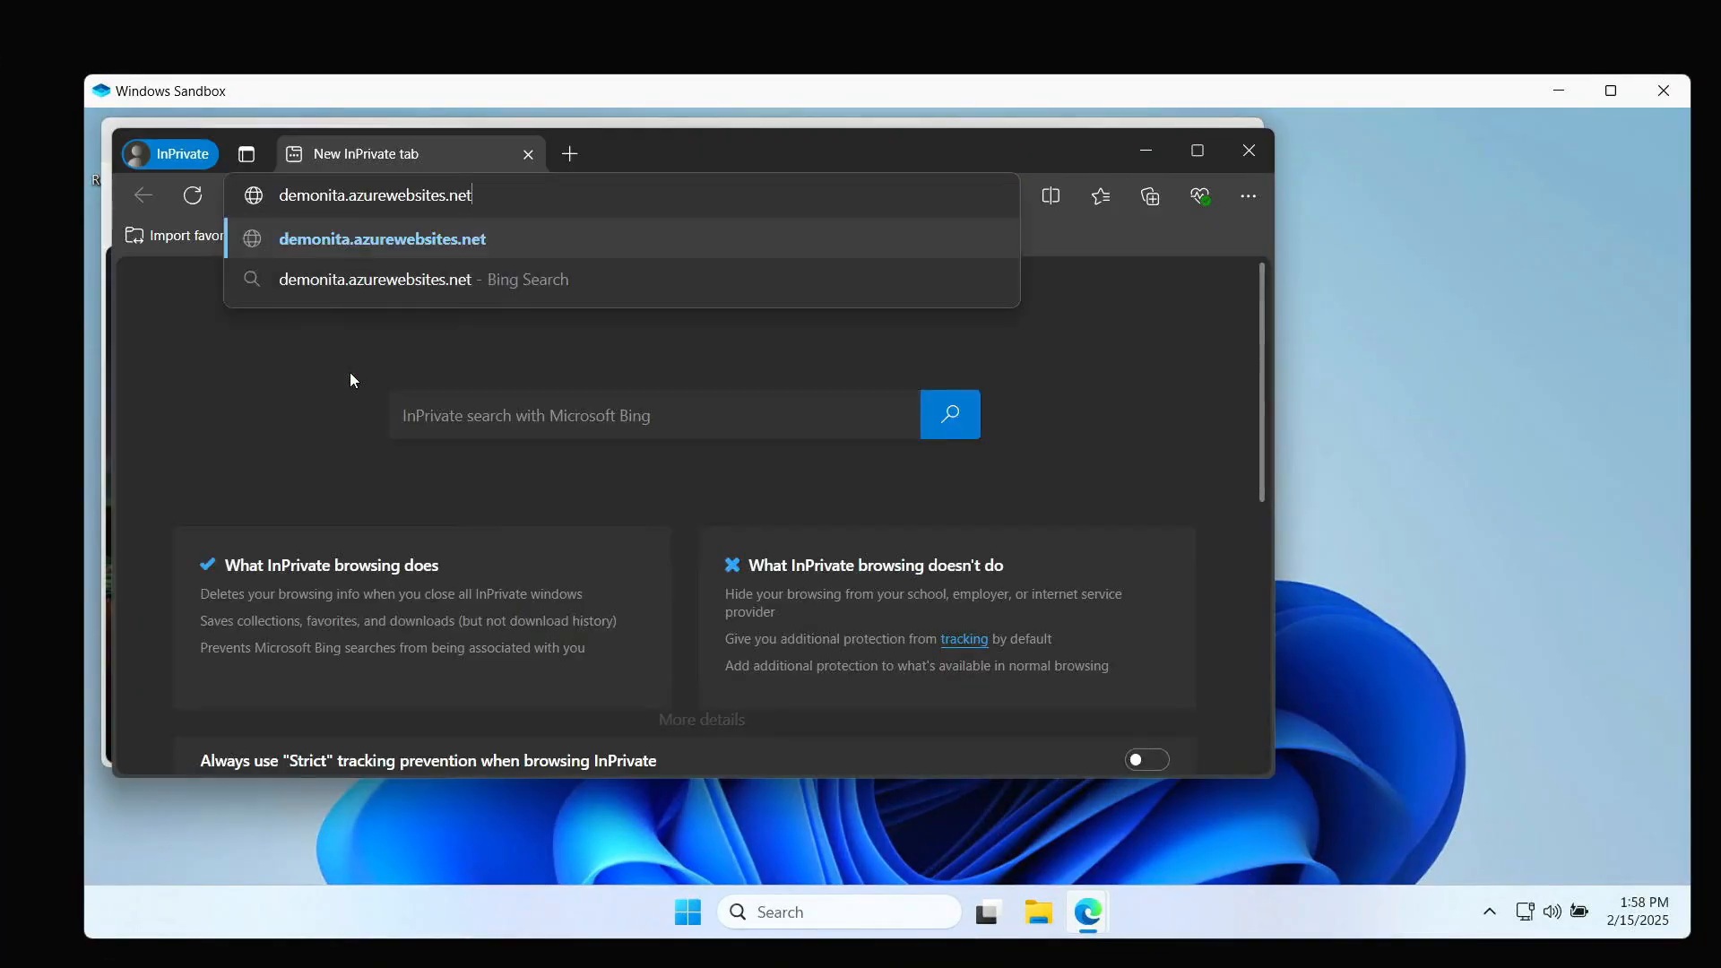
key("Return")
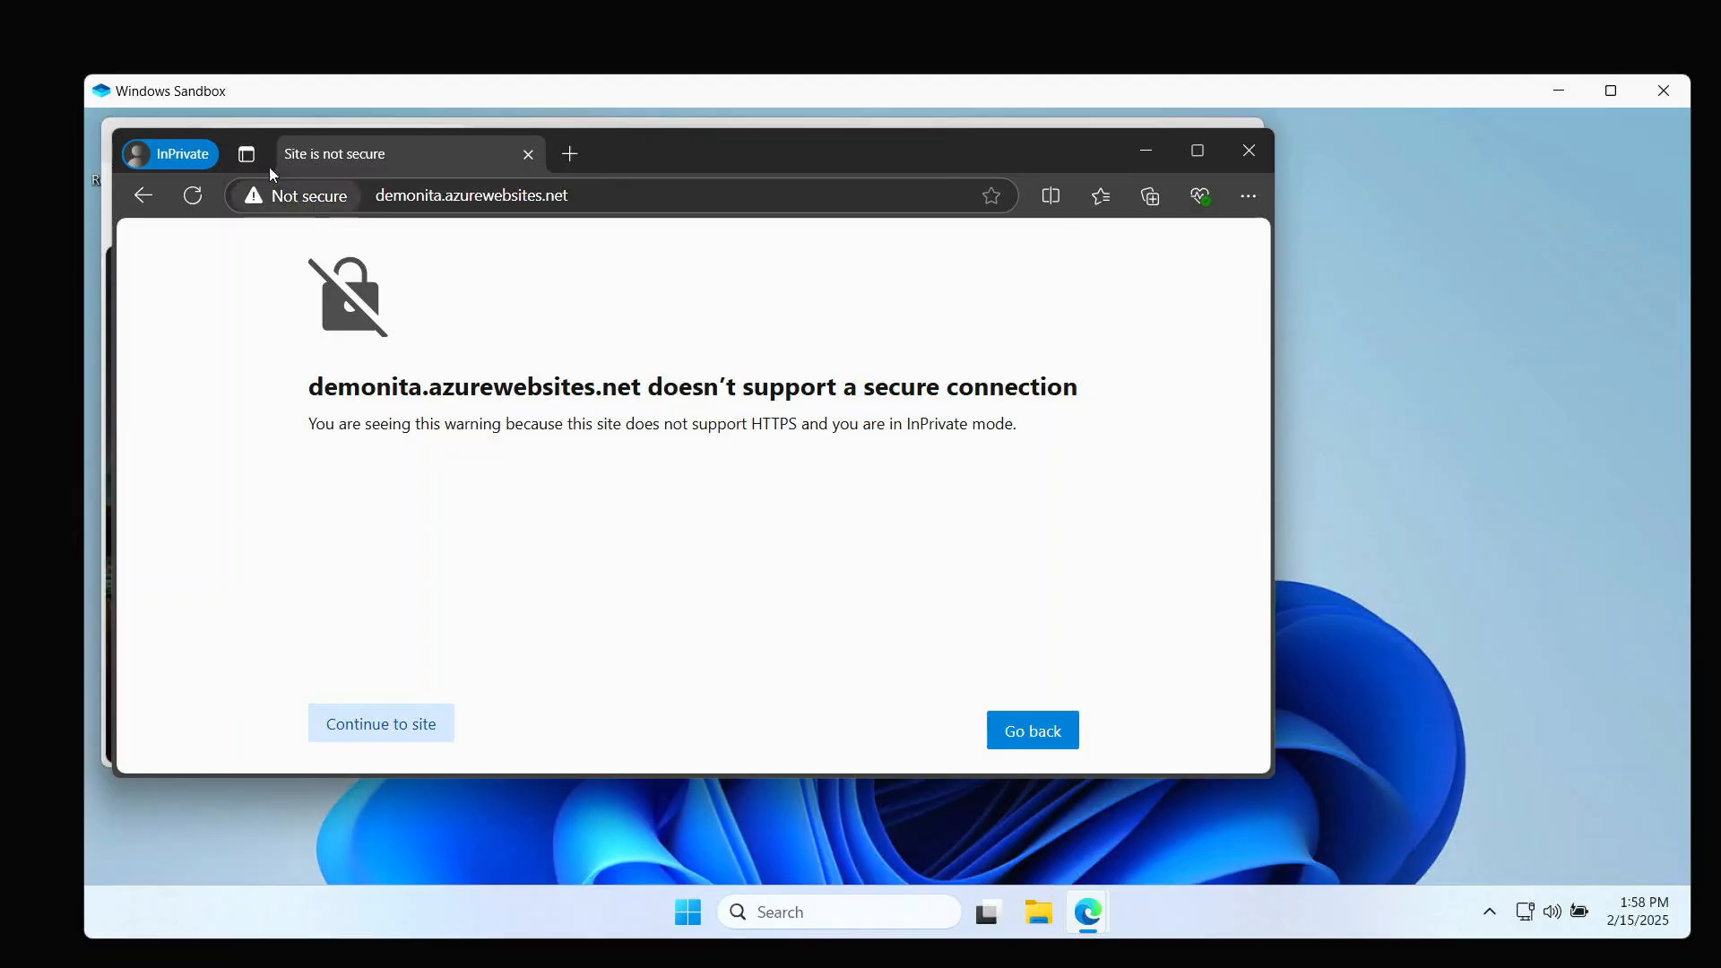
left_click(192, 195)
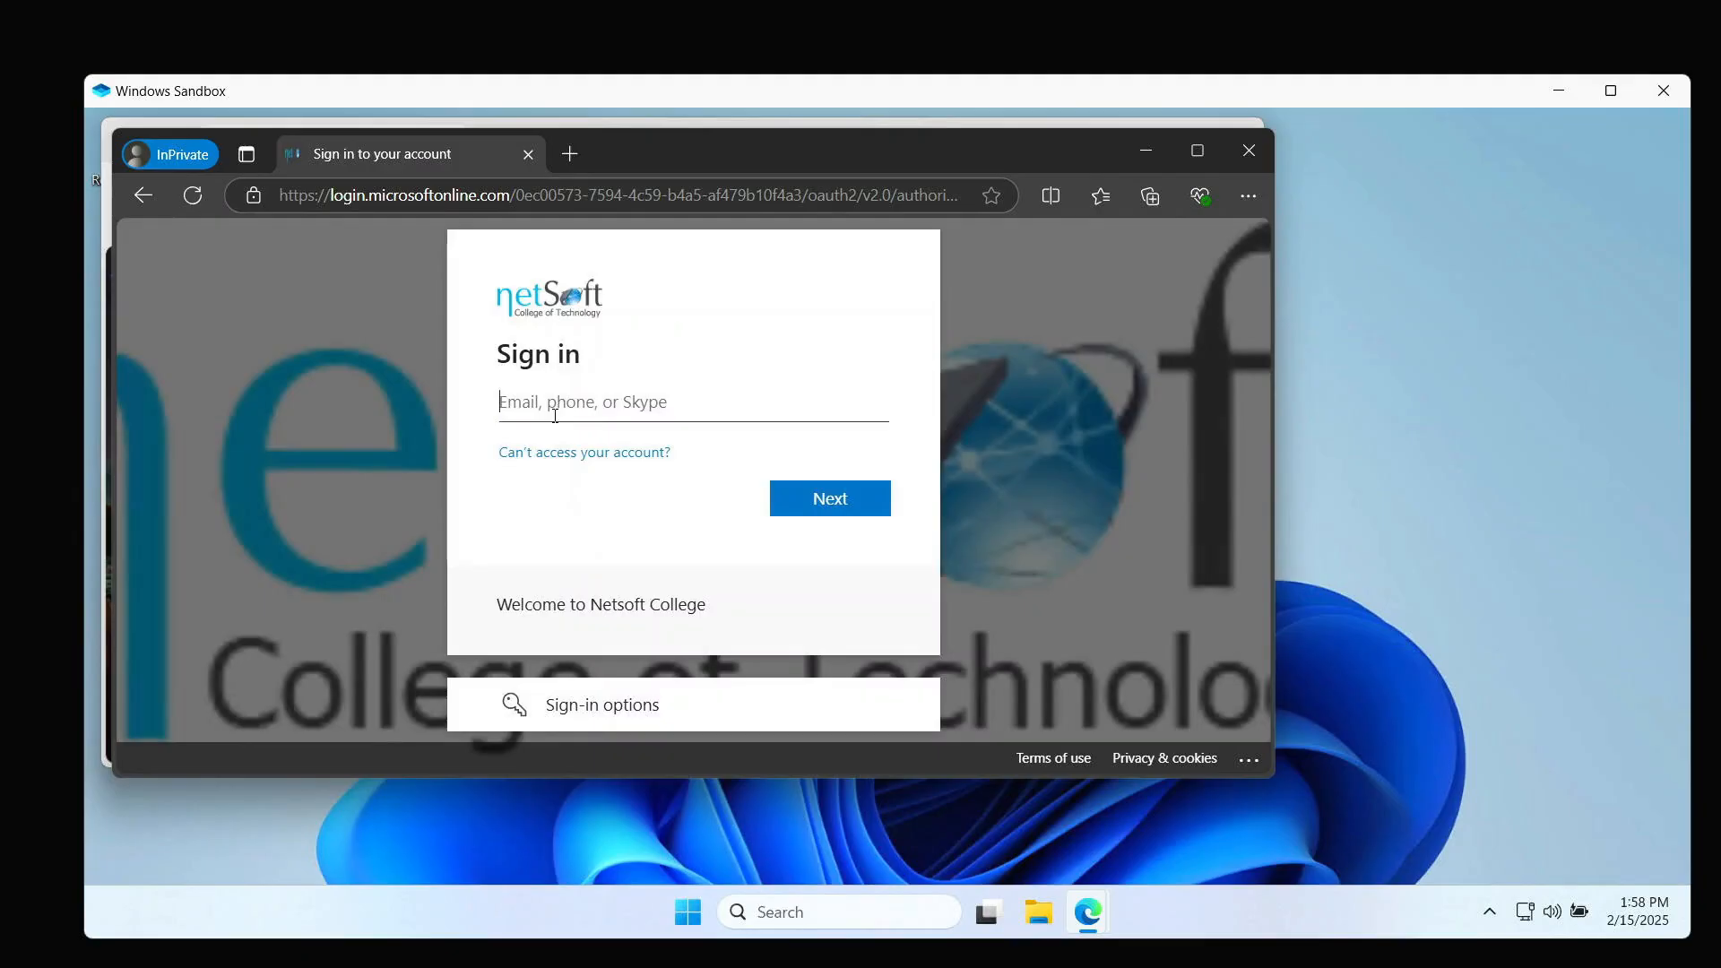
Sign in to the web app's Microsoft login page with the account's e-mail address and password
key("ctrl+v")
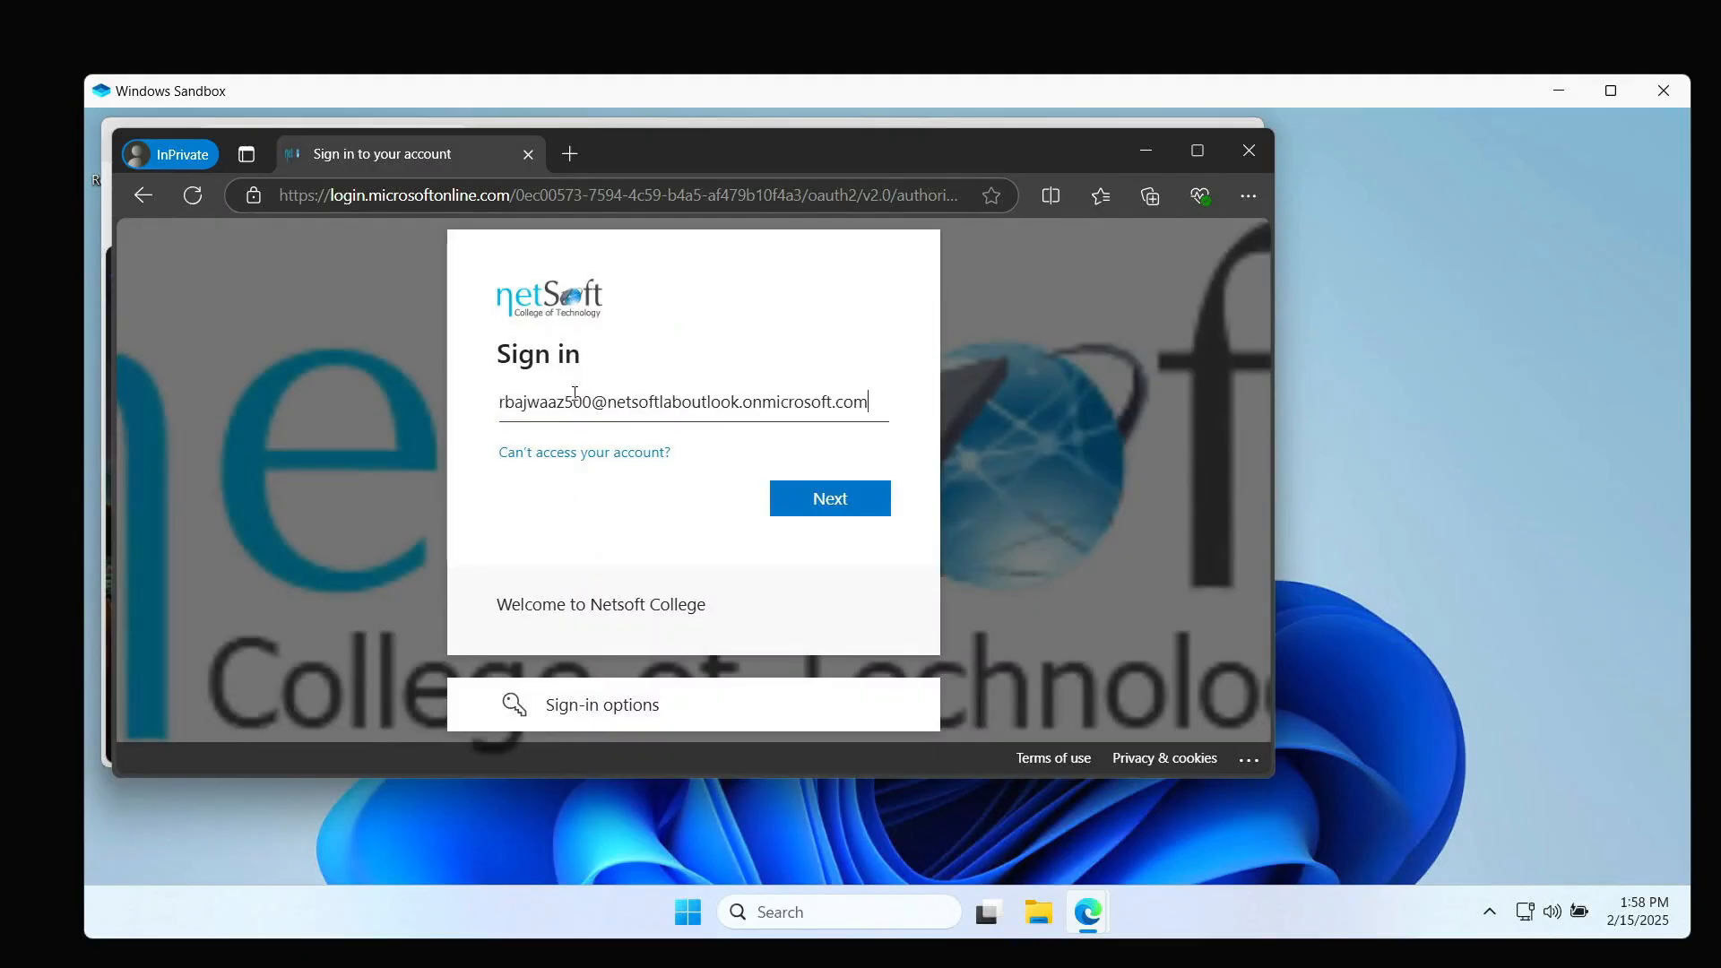
left_click(829, 498)
type("•")
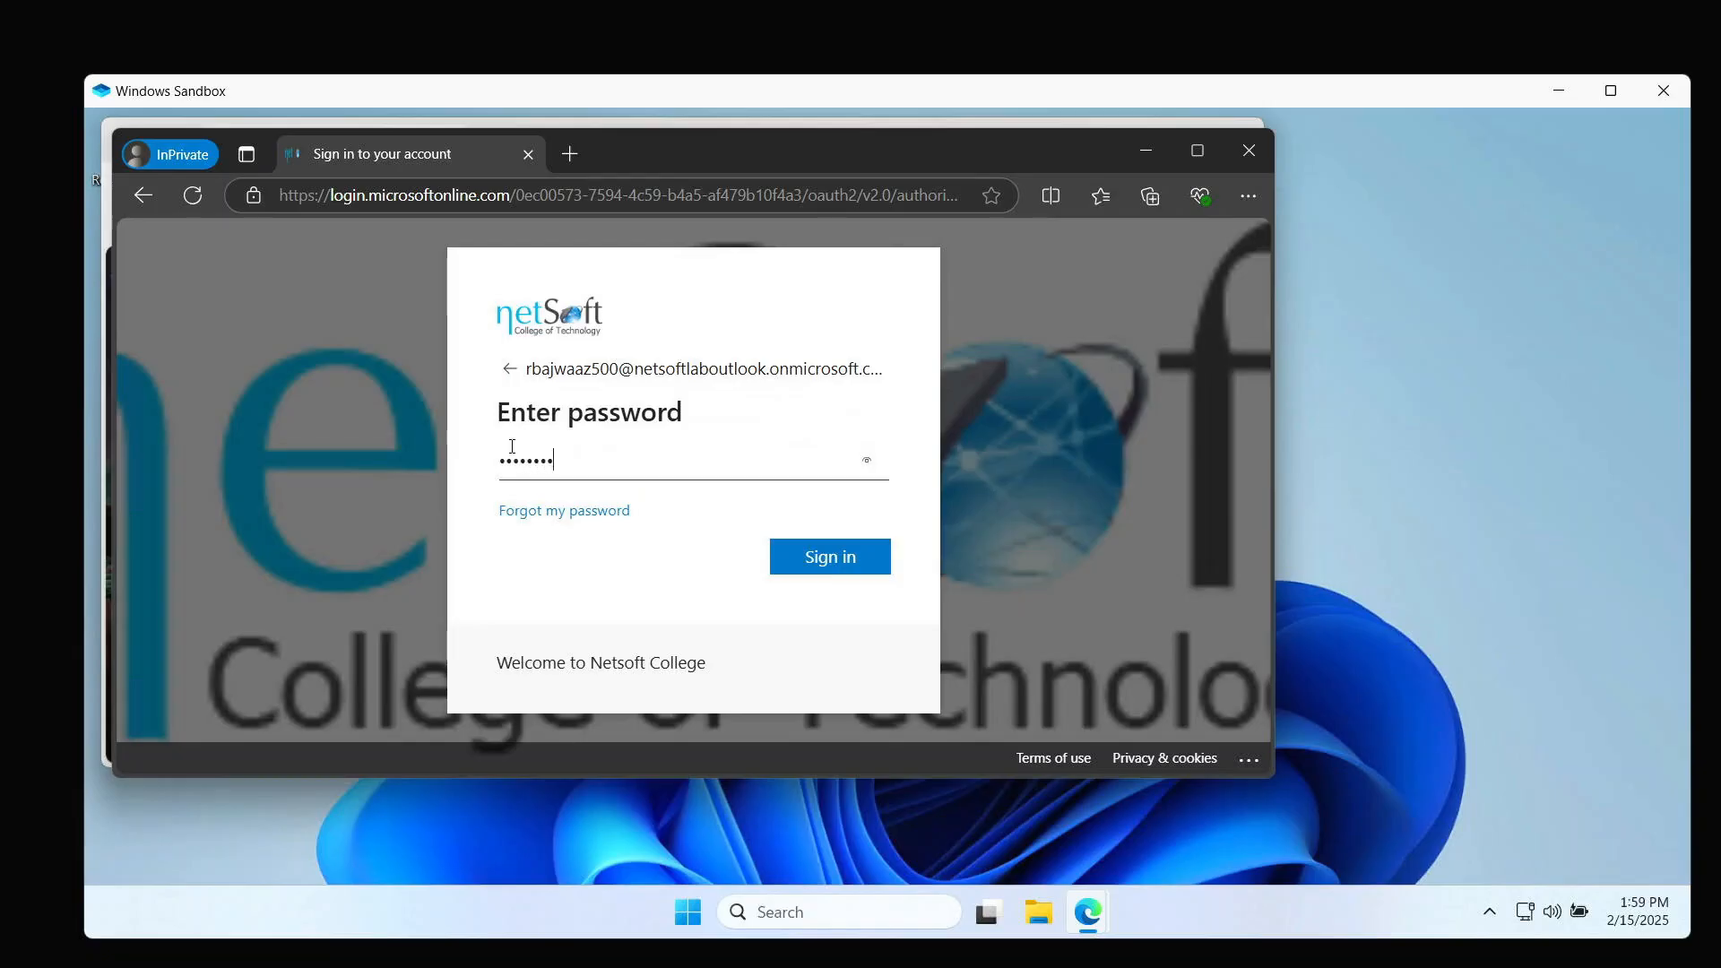
left_click(810, 558)
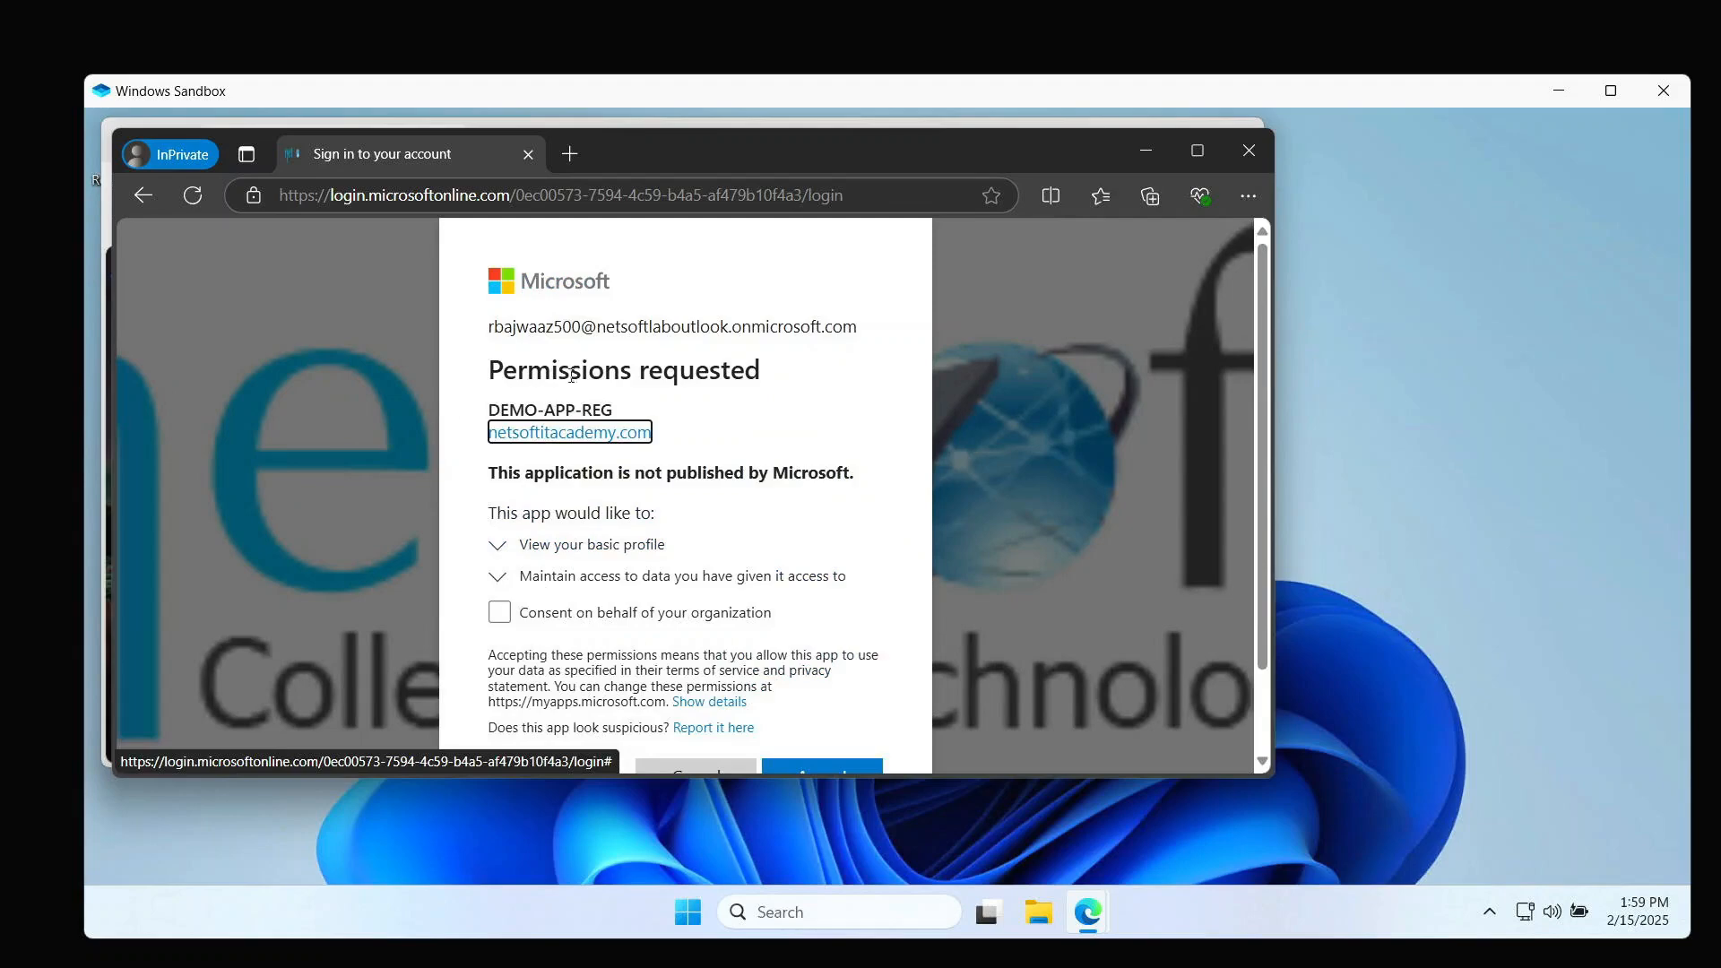
Consent on behalf of the organization to the permissions requested by DEMO-APP-REG and accept them
scroll(566, 418, "down", 2)
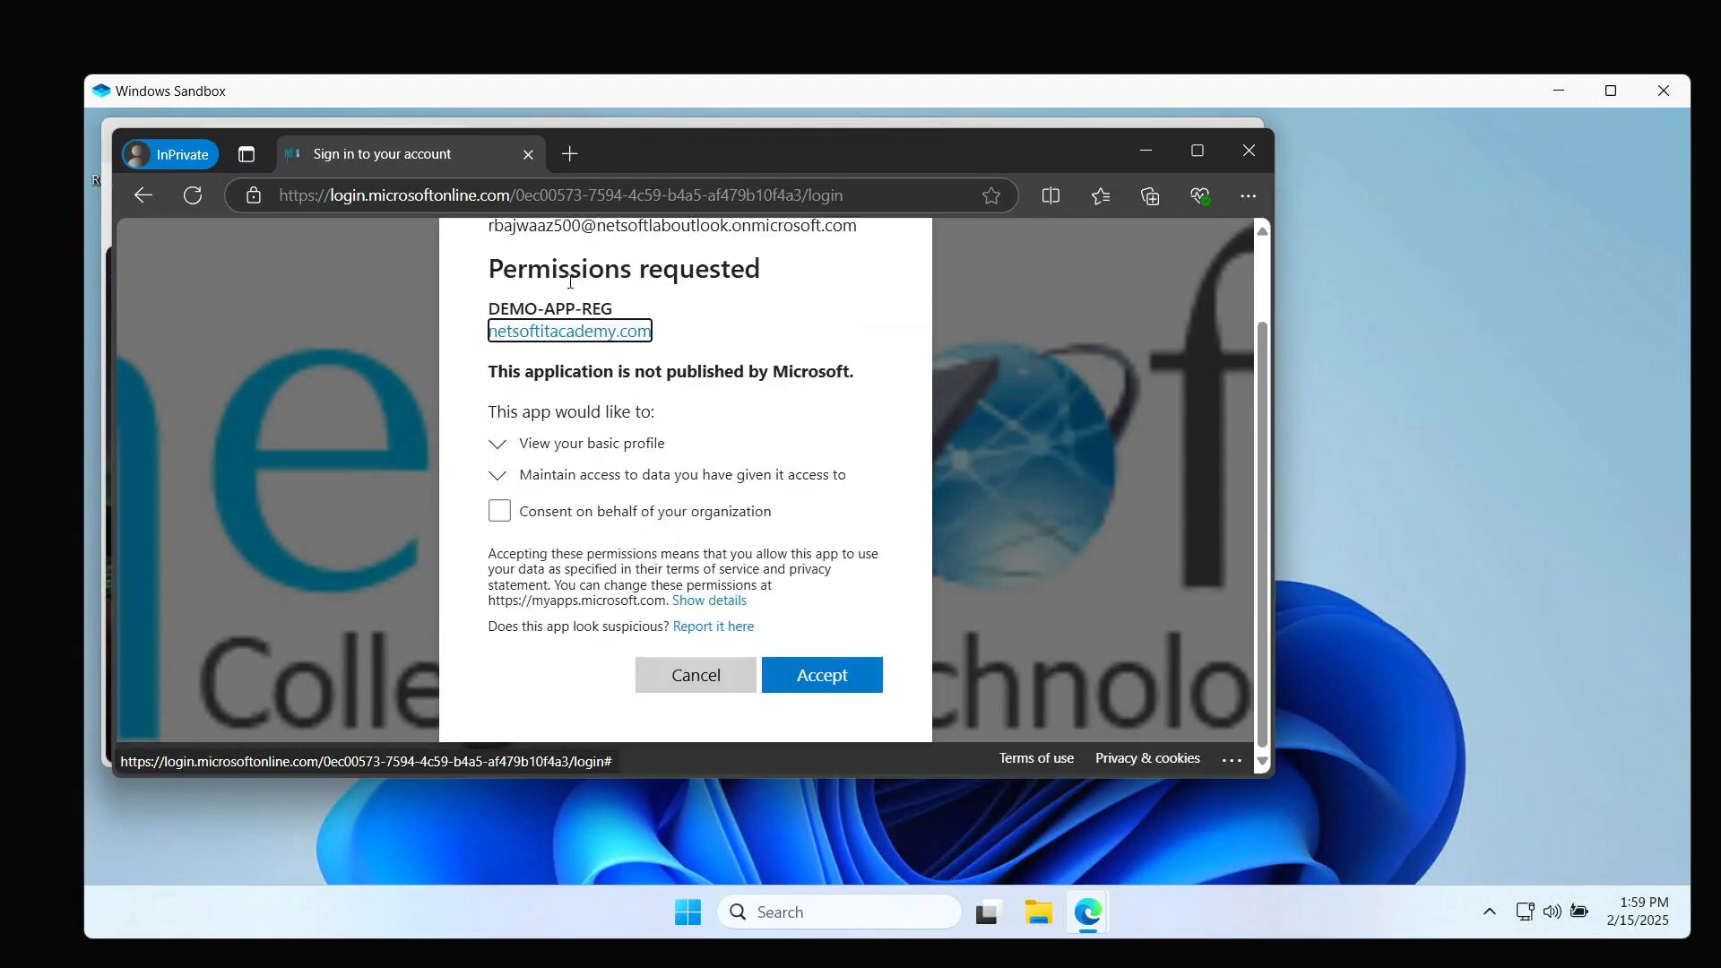
left_click(499, 513)
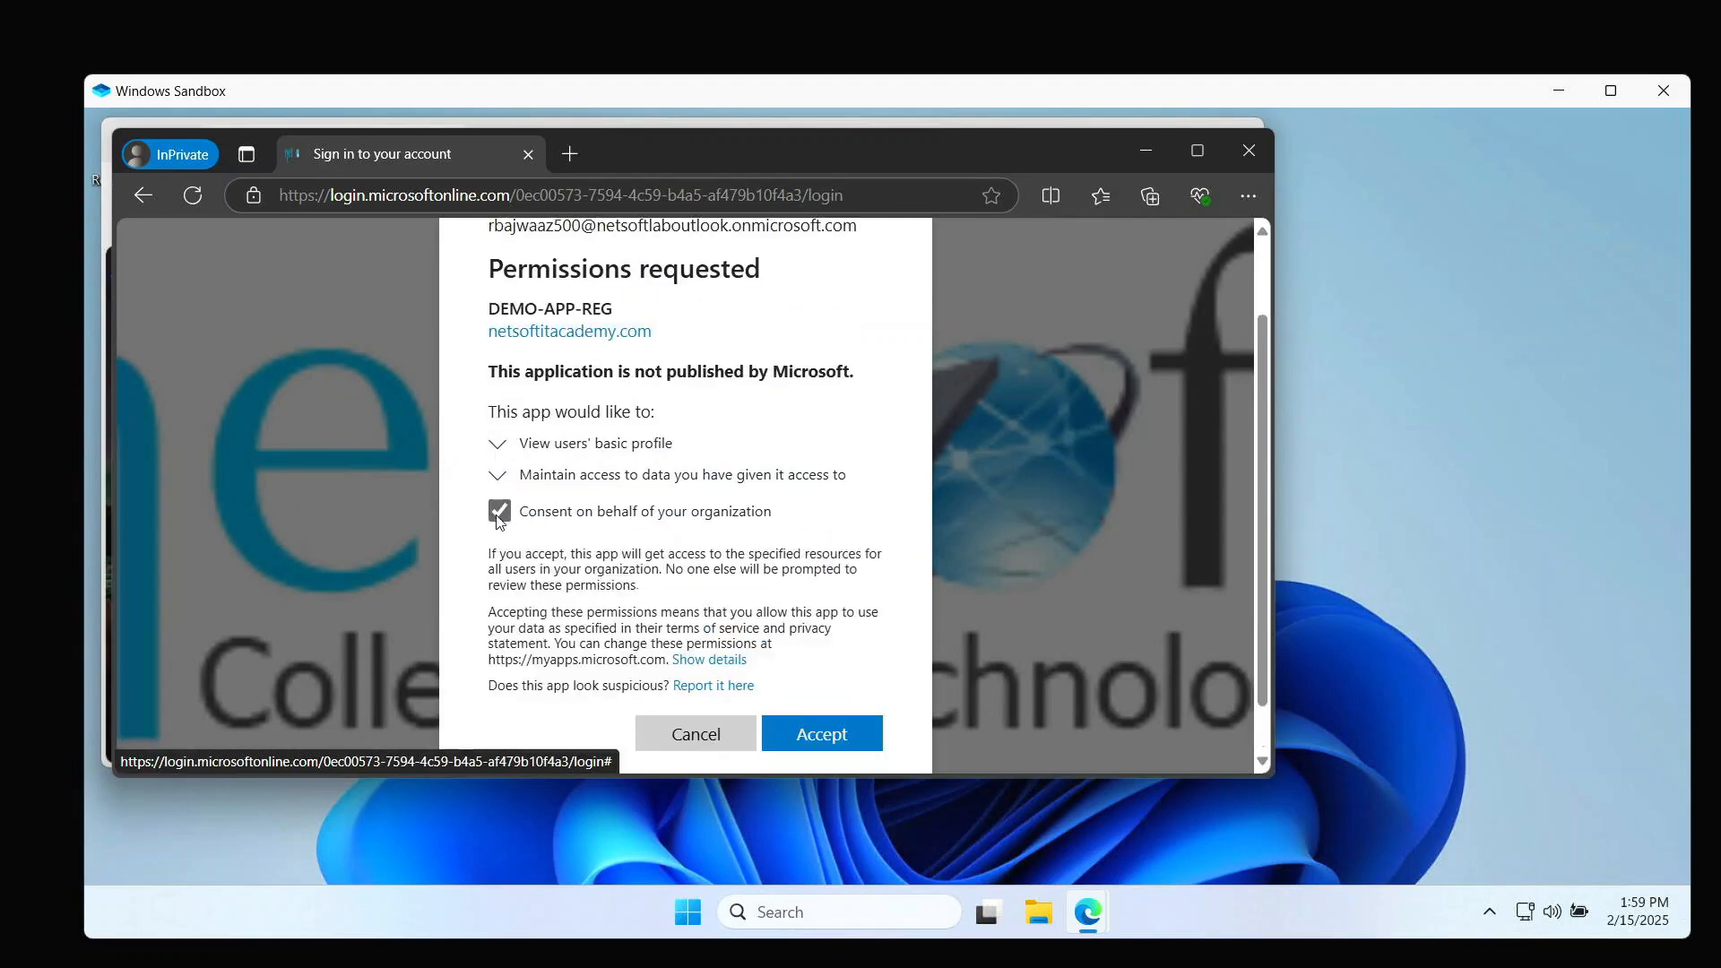
left_click(820, 734)
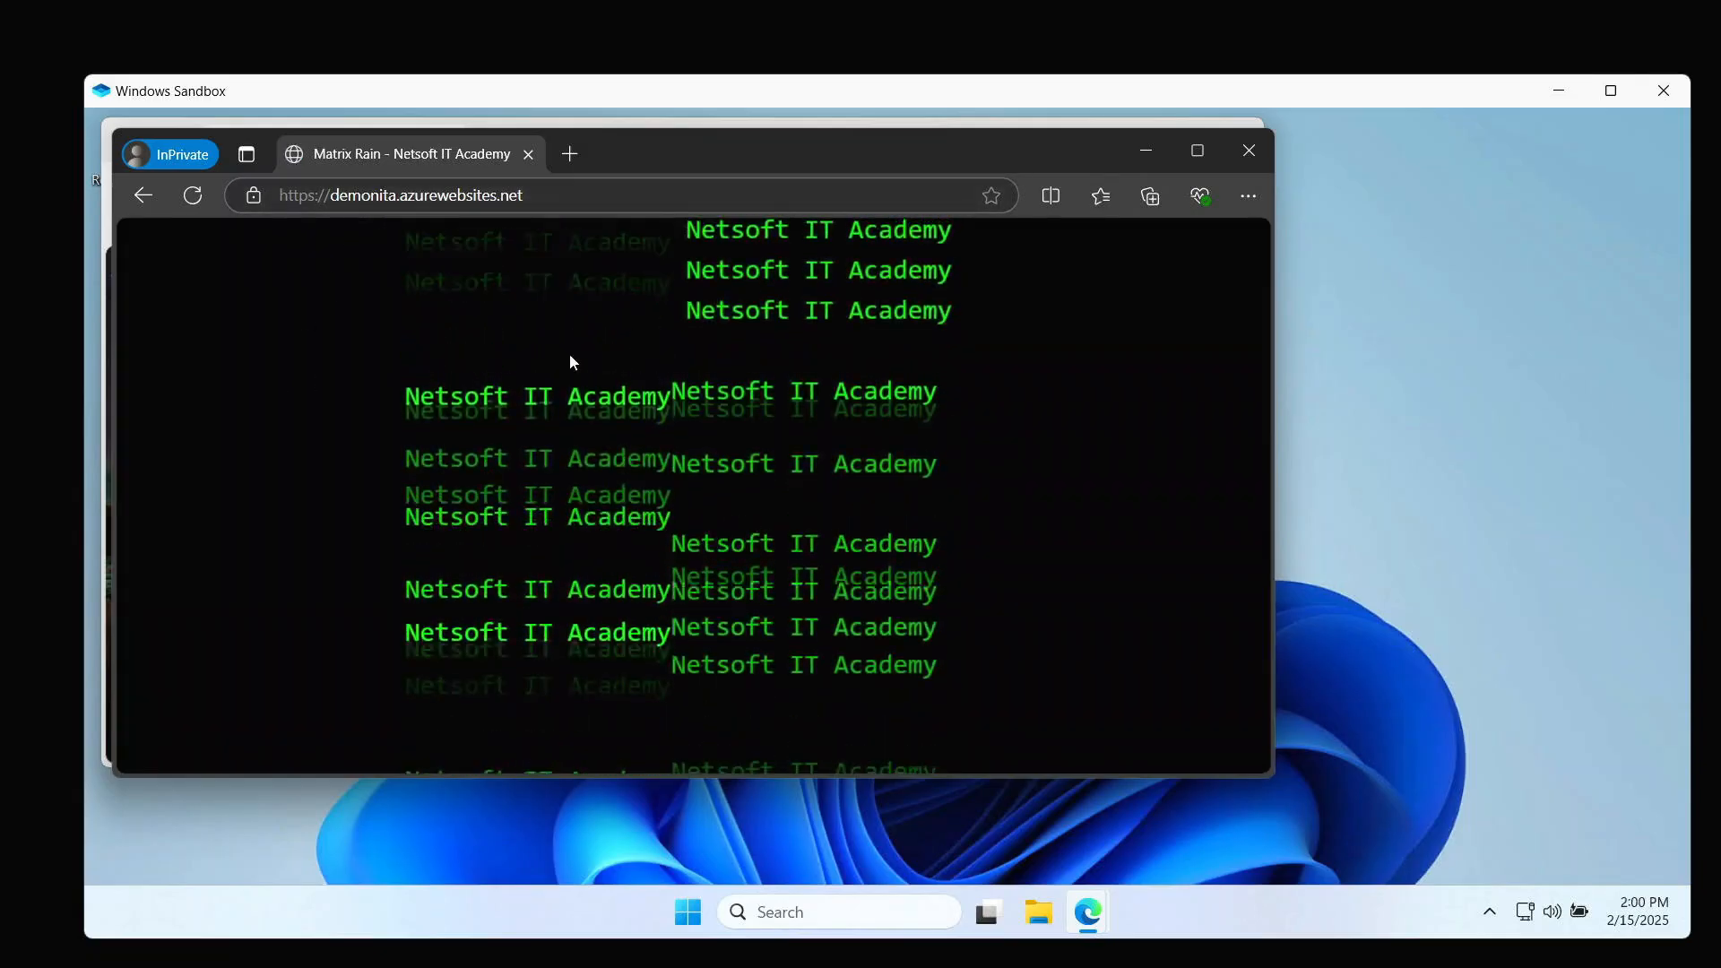